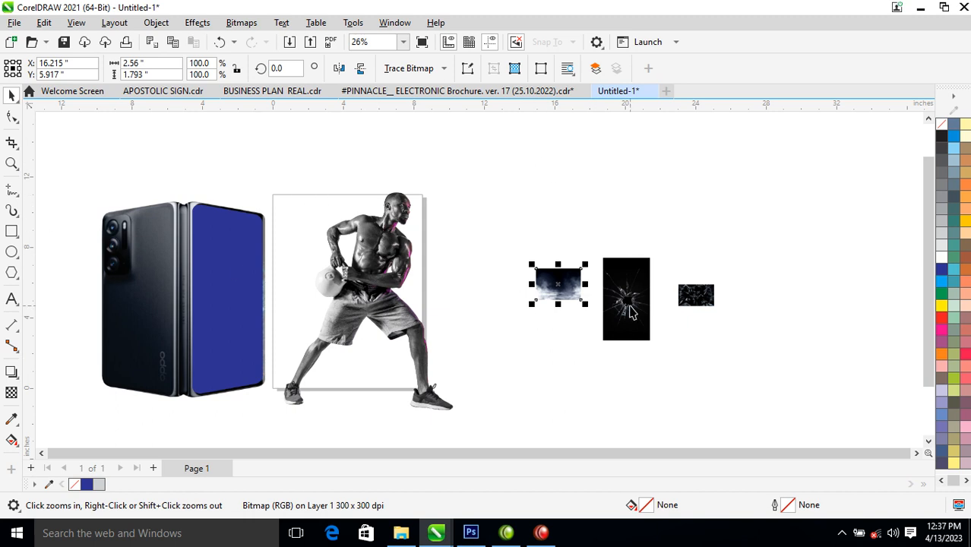
- Reposition the cracked-glass image, the athlete cutout and the phone image to spread them out around the page
left_click_drag(625, 319, 652, 302)
left_click_drag(375, 278, 464, 256)
left_click_drag(209, 278, 248, 270)
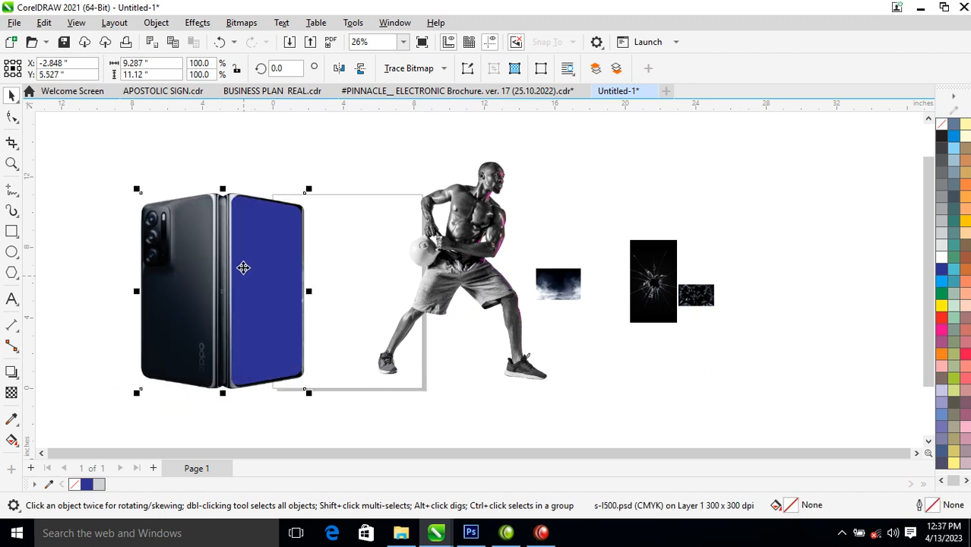
- Draw a rectangle about 3.92 by 10.55 inches over the phone's blue screen and fill it with C100 M100 blue
left_click(11, 230)
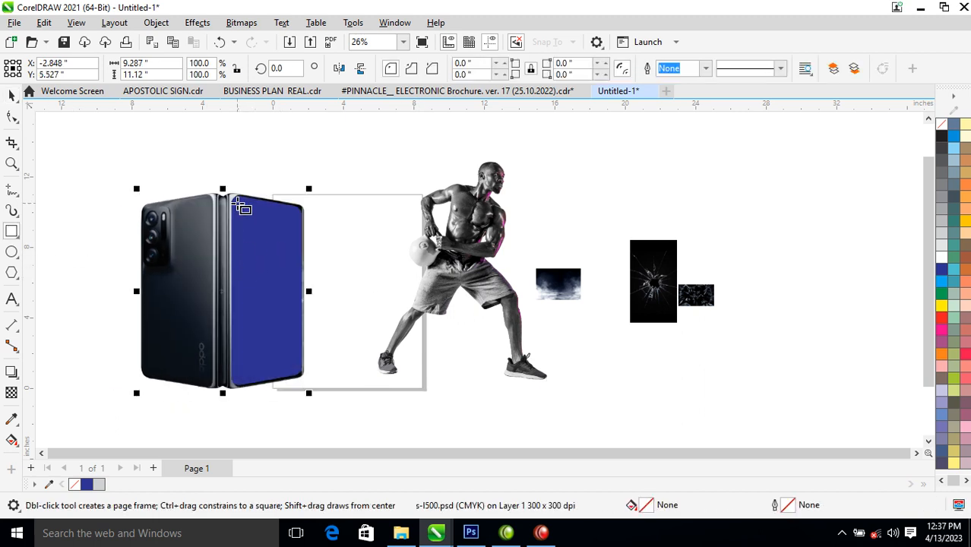
left_click_drag(232, 196, 306, 385)
key("z")
left_click_drag(183, 163, 398, 412)
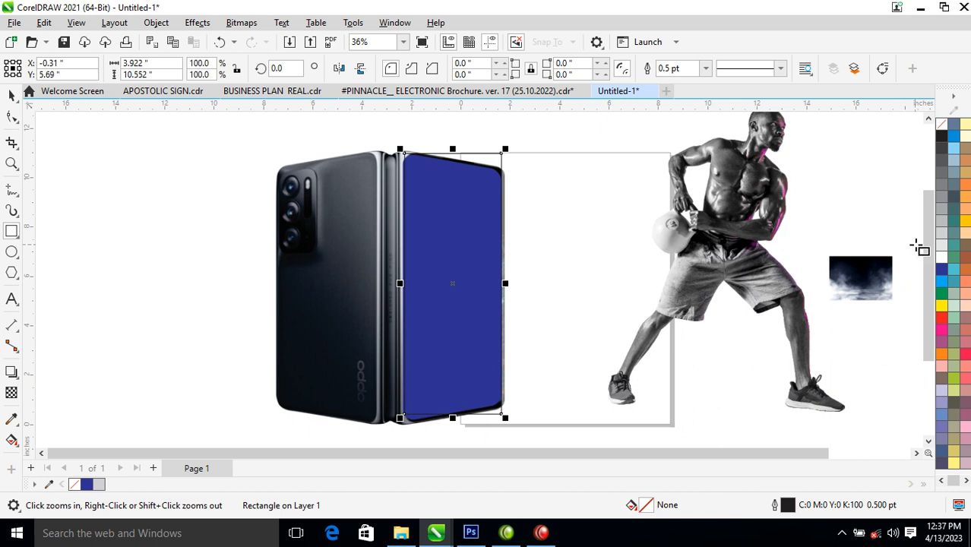
left_click(945, 271)
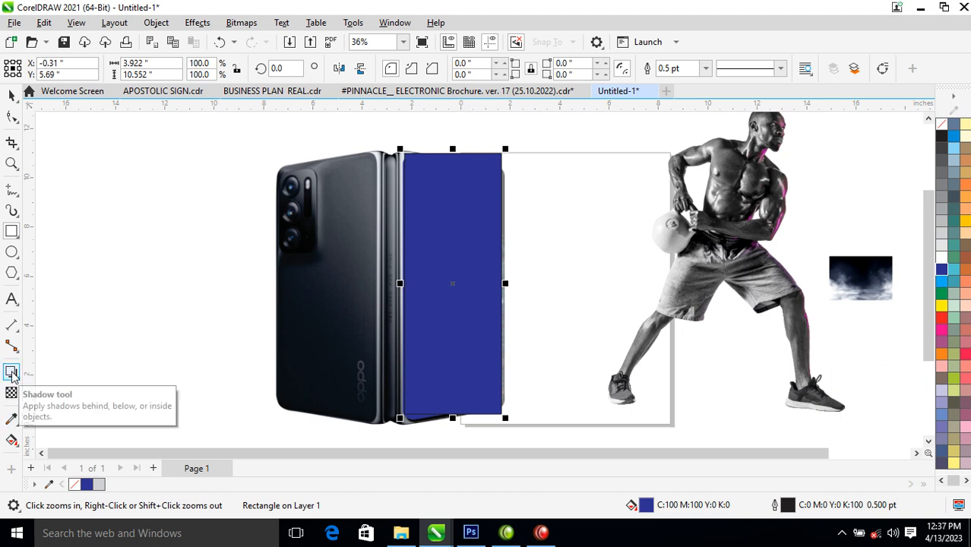
- Apply an elliptical fountain fill to the rectangle, shift its centre slightly downward and colour the centre cyan
left_click(12, 441)
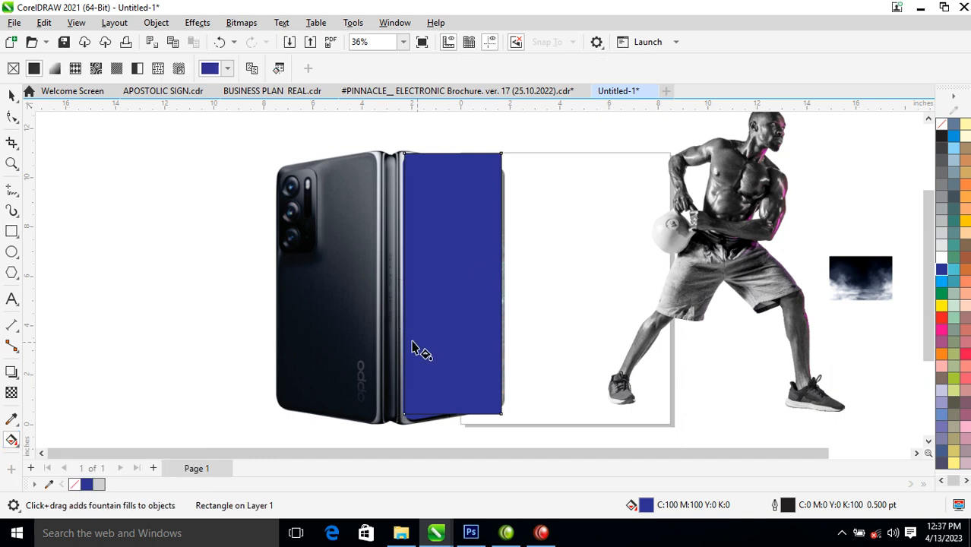
left_click_drag(467, 338, 430, 191)
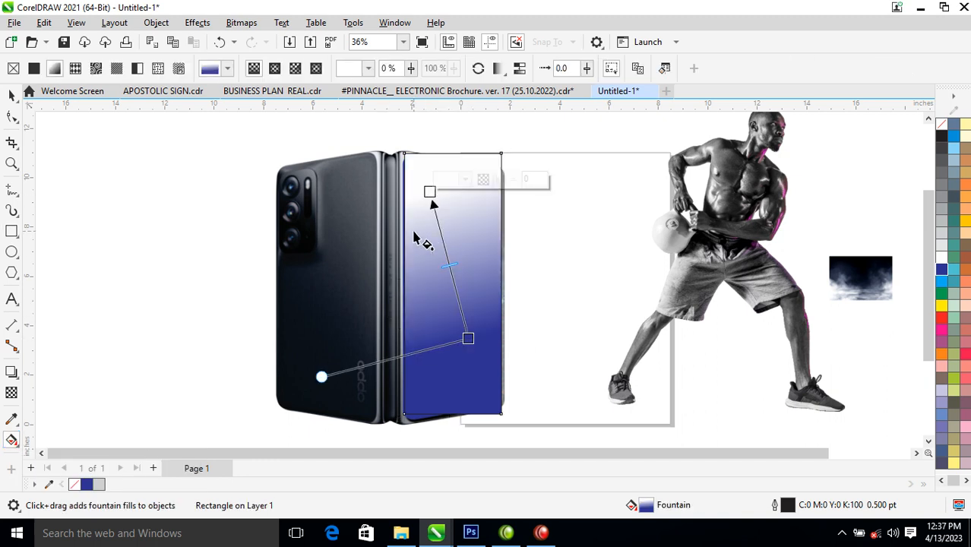
left_click(275, 70)
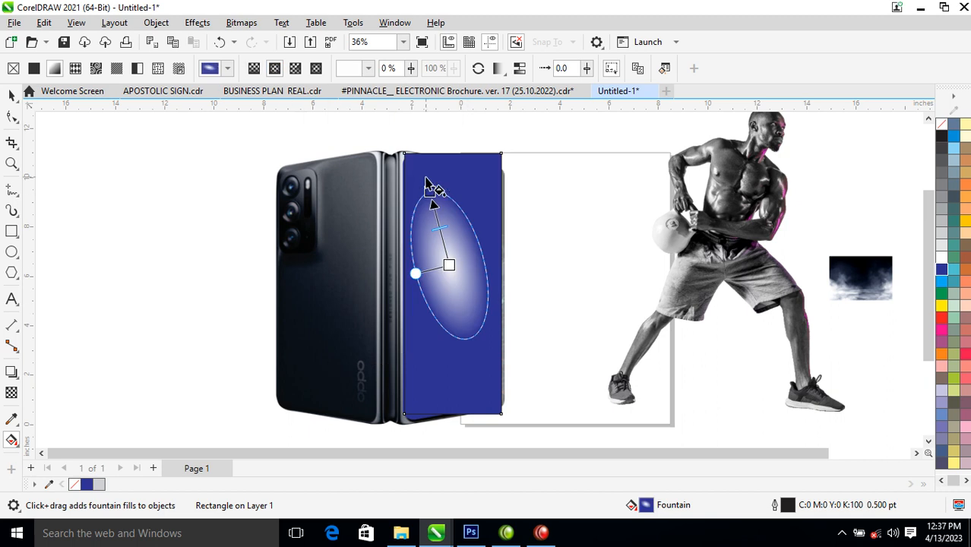
left_click_drag(449, 265, 453, 306)
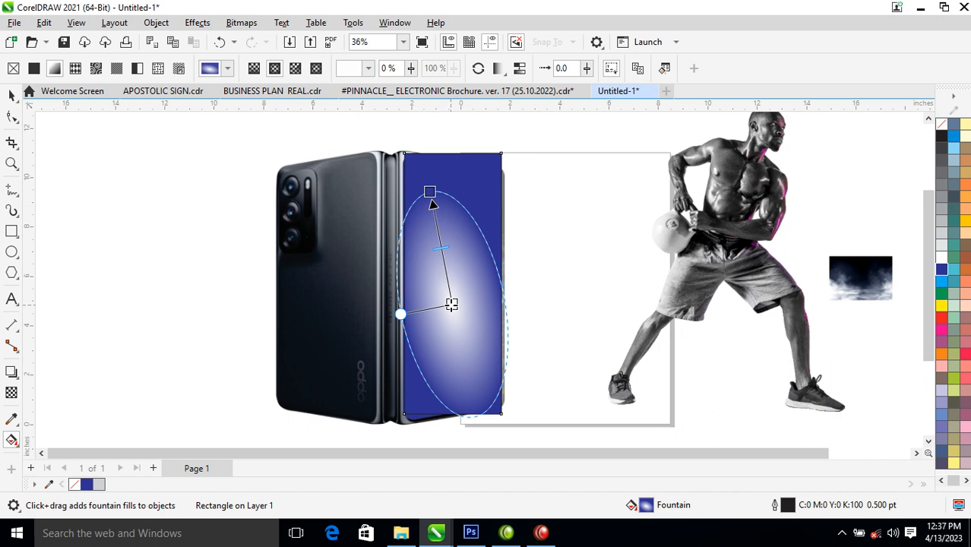
left_click(942, 282)
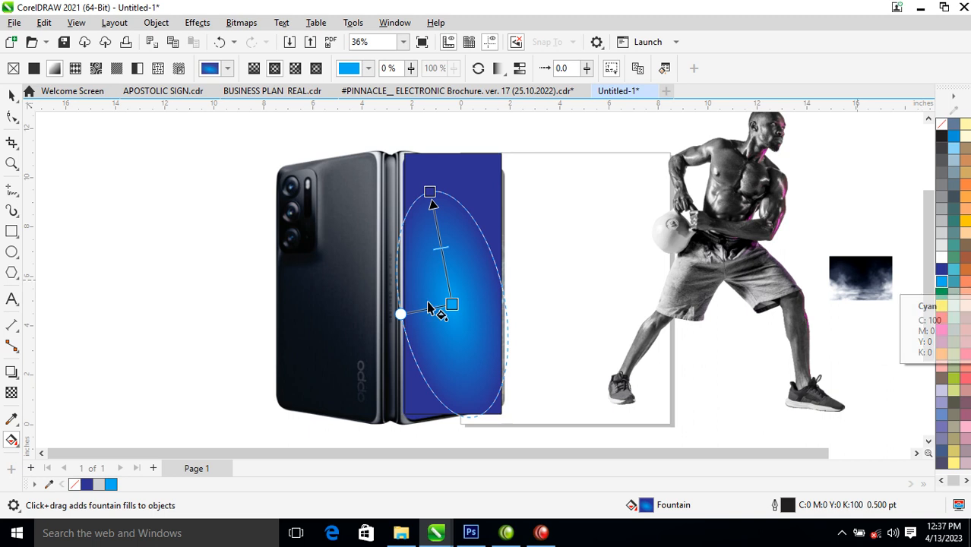
- Add a blue colour stop midway along the gradient and set the outer stop to dark navy C93 M84 Y22 K67
double_click(436, 235)
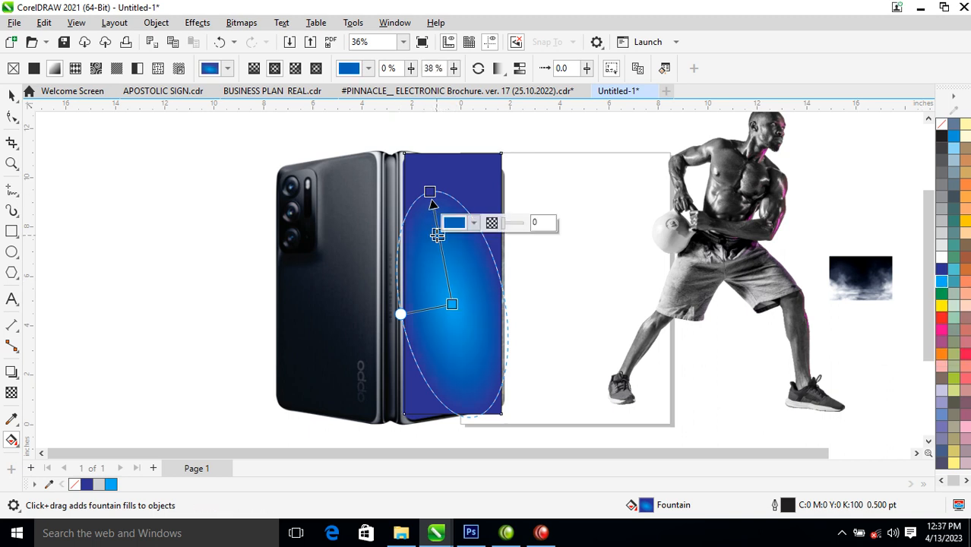
left_click(941, 270)
left_click(431, 192)
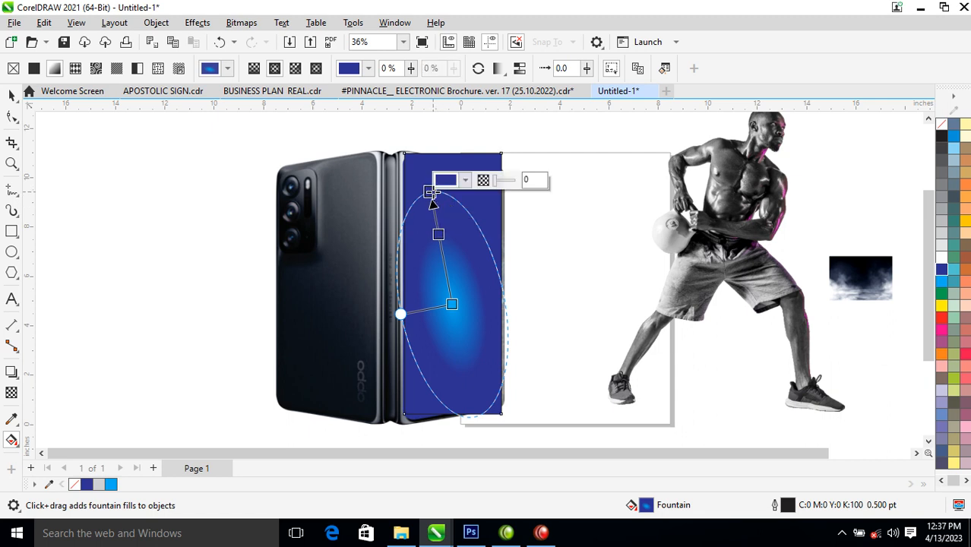
left_click(450, 184)
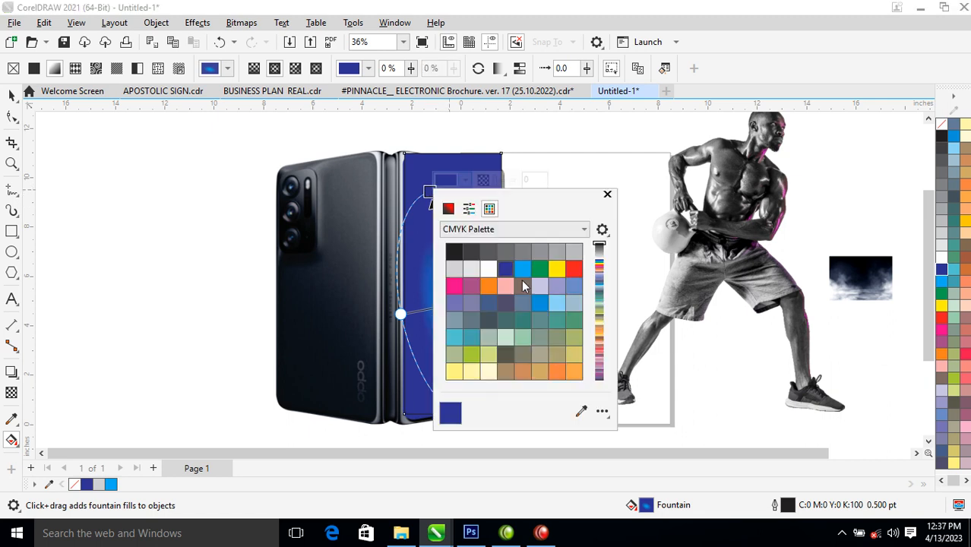
left_click(448, 208)
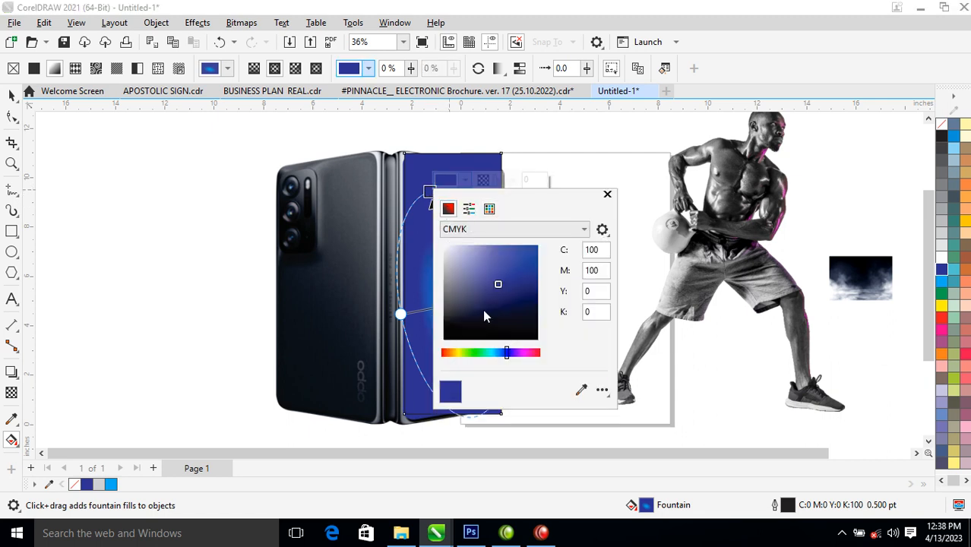
left_click(534, 303)
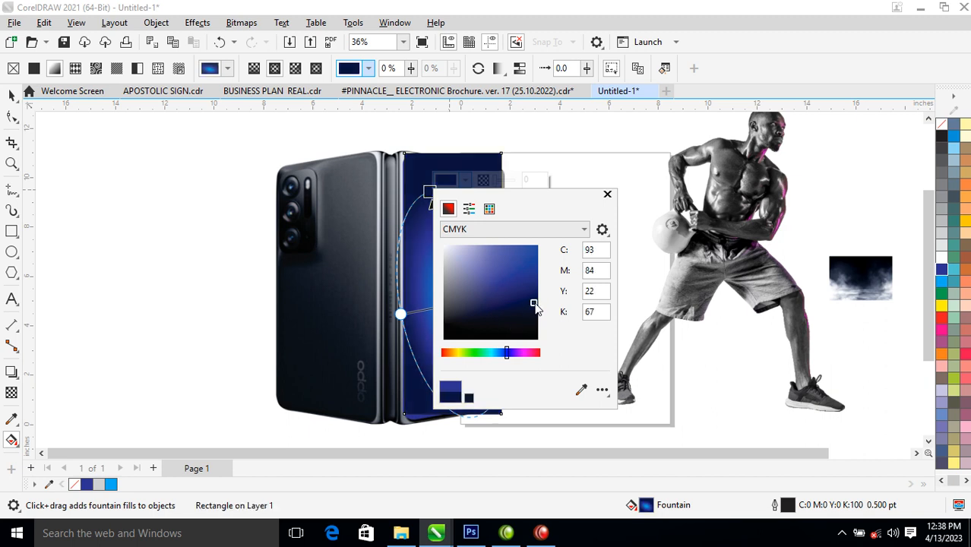
left_click(607, 196)
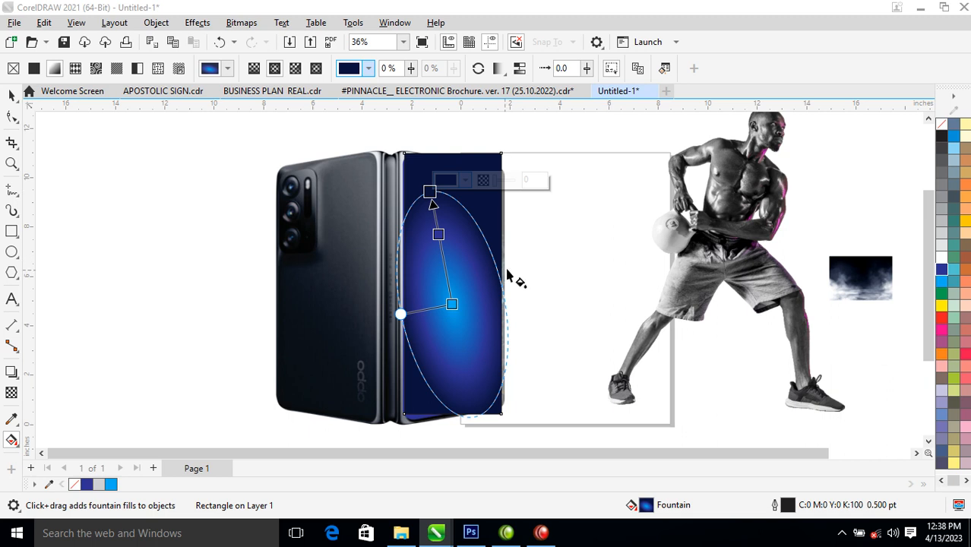
- Lower the rectangle's top and bottom edges to a height of about 10.56 inches and round all corners to about 0.52 inch
key("space")
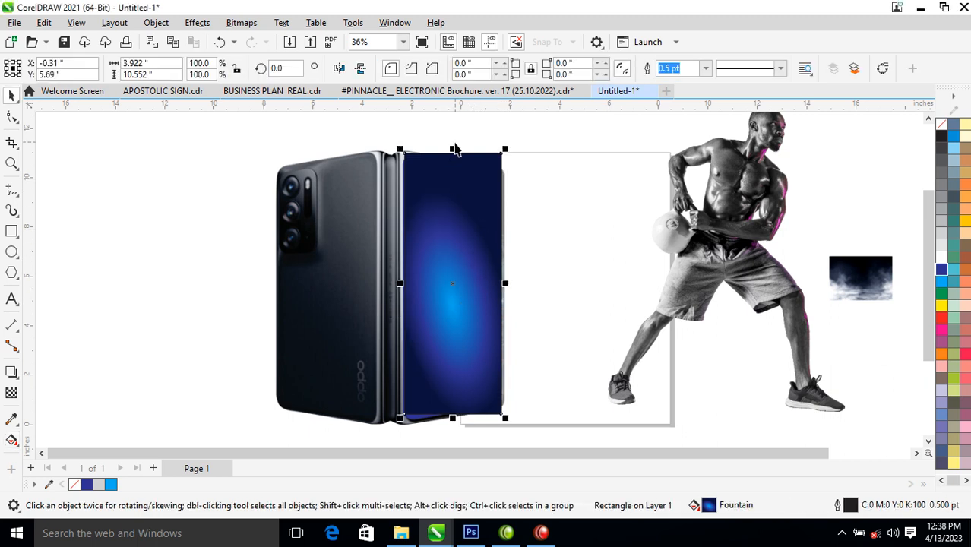
left_click_drag(454, 150, 457, 156)
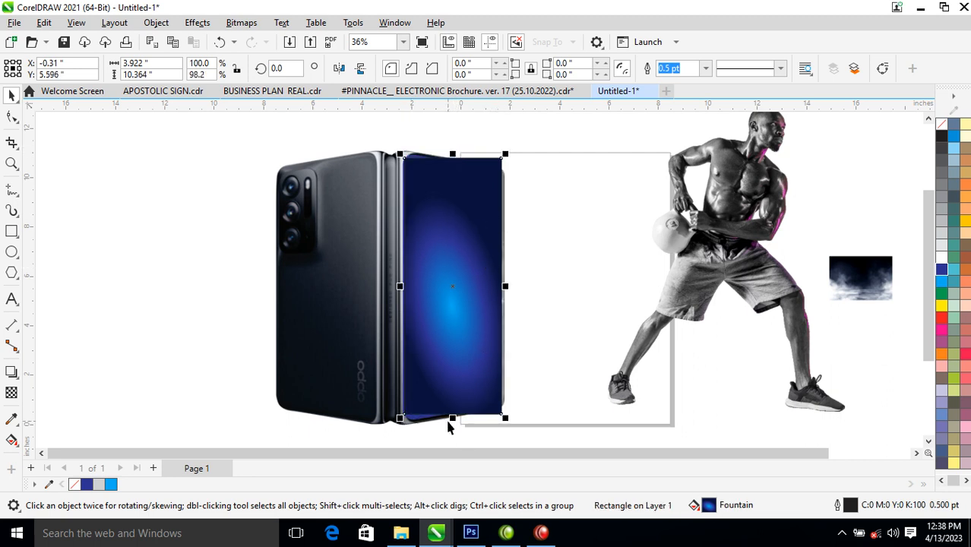
left_click_drag(452, 423, 450, 427)
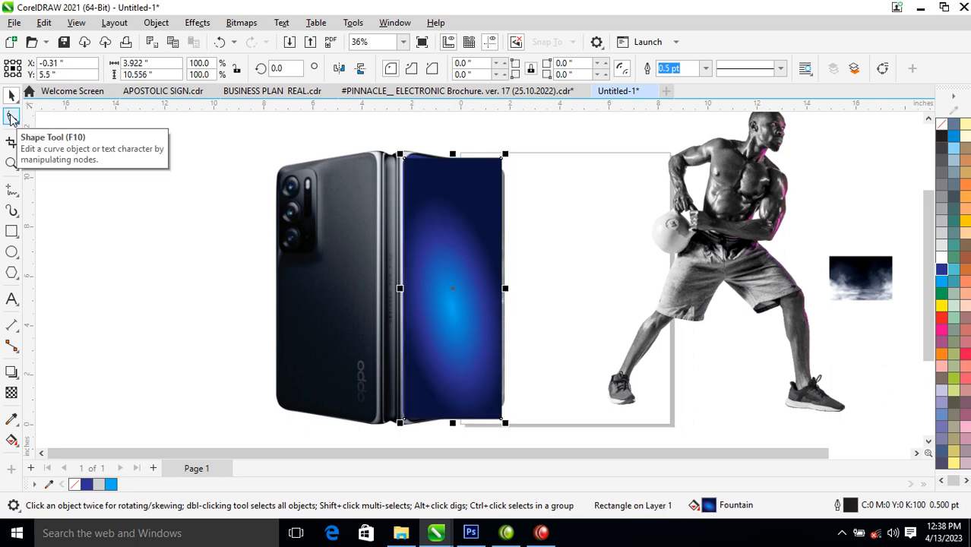
left_click(11, 116)
left_click_drag(501, 162, 502, 173)
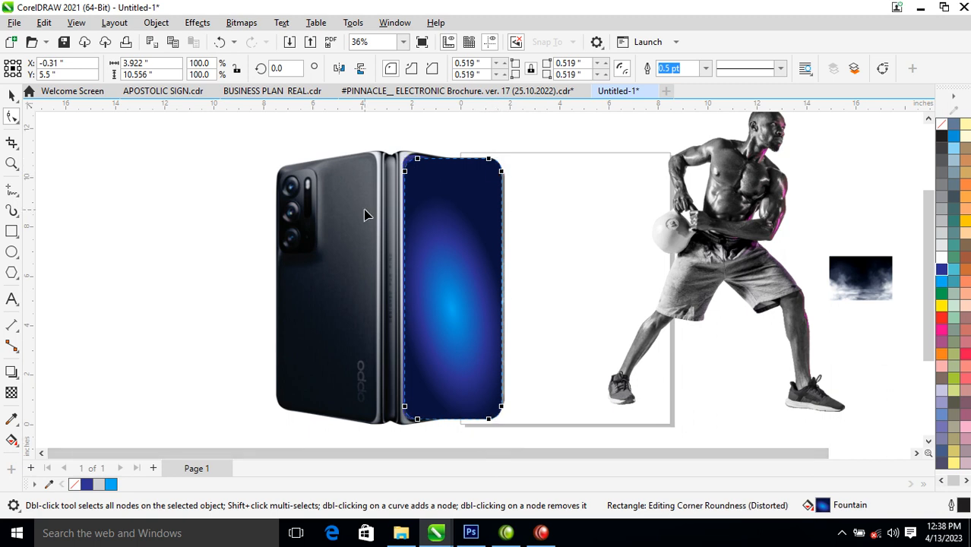
key("space")
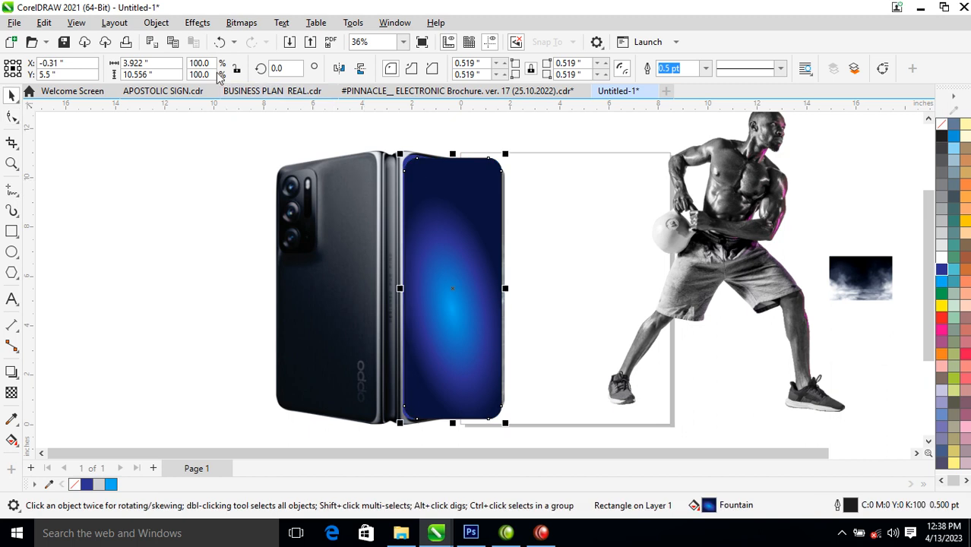
- Add perspective to the gradient rectangle and adjust its four corners to follow the slanted edges of the phone screen
left_click(157, 23)
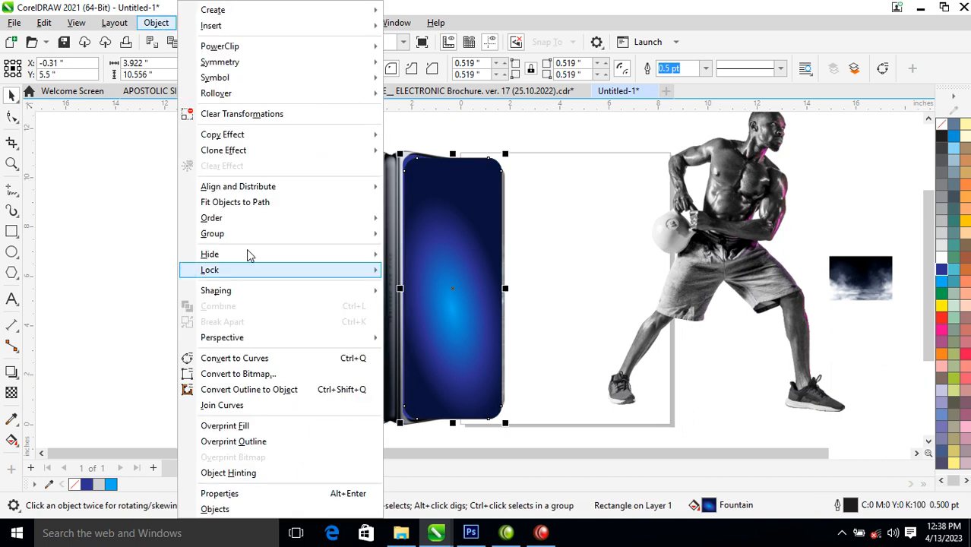
mouse_move(246, 341)
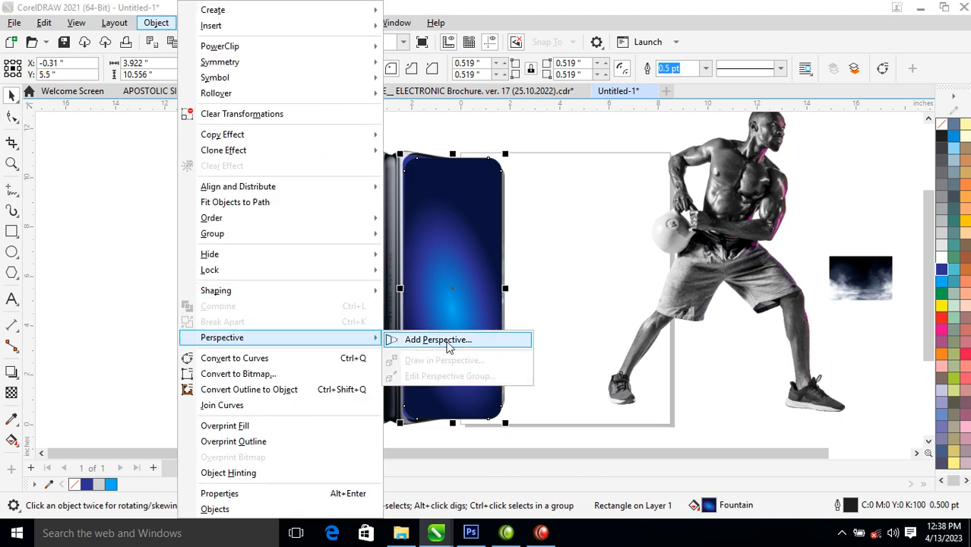
left_click(438, 340)
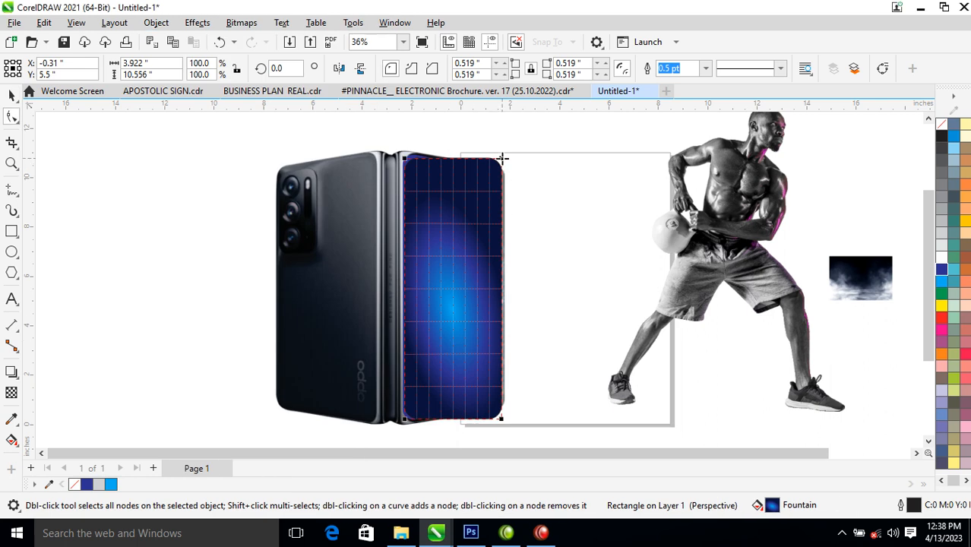
left_click_drag(502, 161, 495, 172)
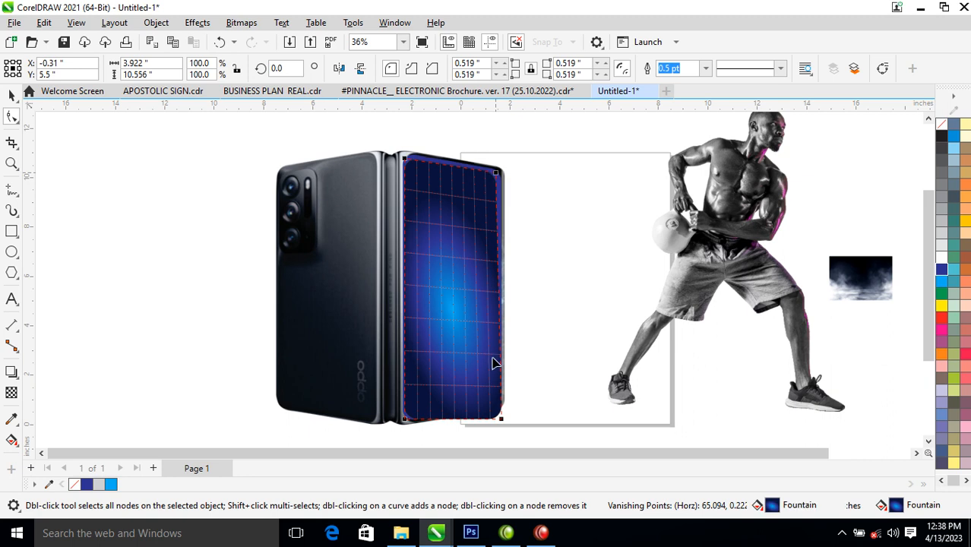
left_click_drag(502, 418, 501, 405)
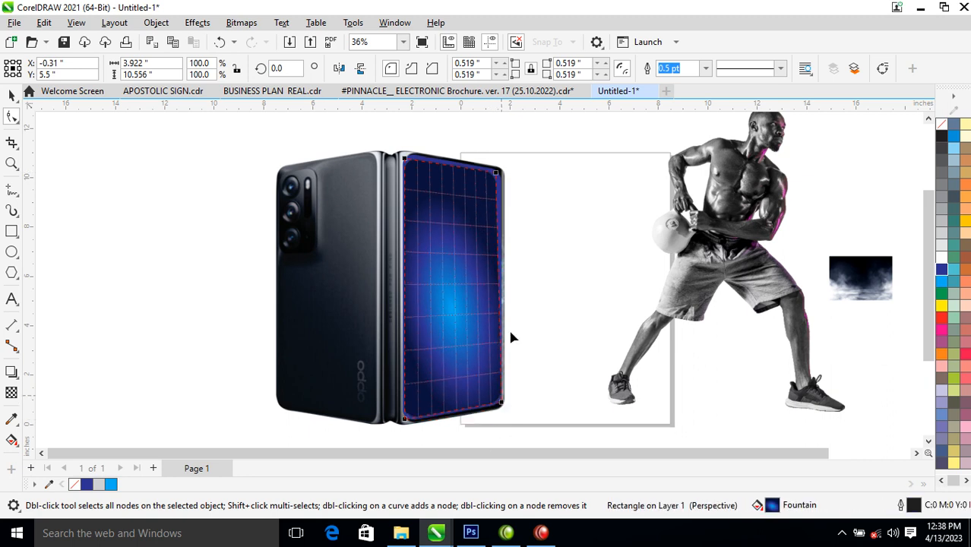
left_click_drag(497, 176, 500, 172)
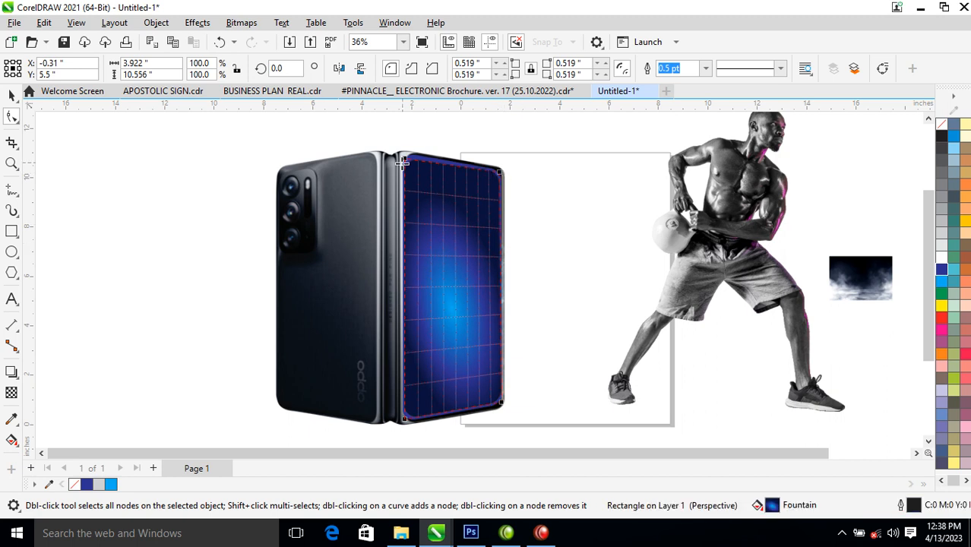
left_click_drag(405, 160, 404, 154)
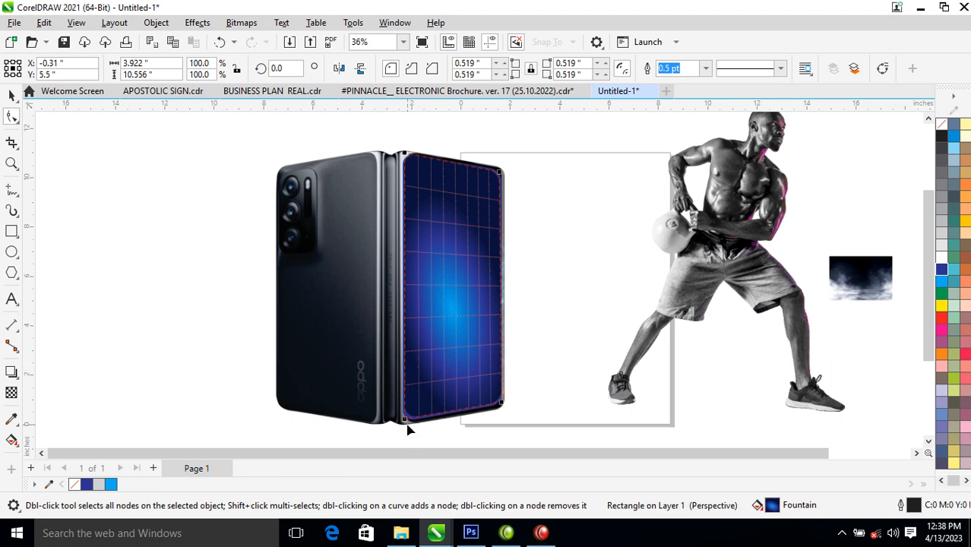
left_click_drag(404, 422, 405, 424)
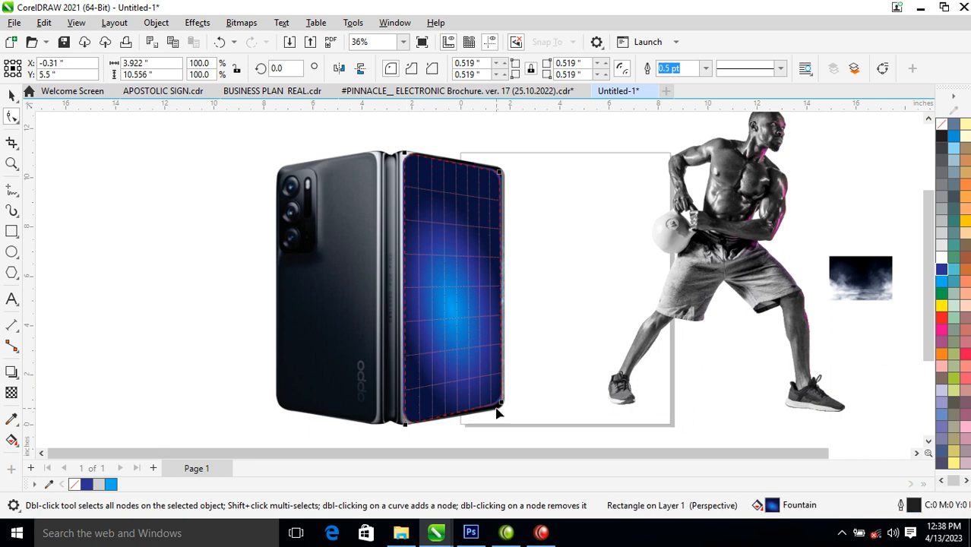
left_click_drag(501, 402, 501, 407)
key("space")
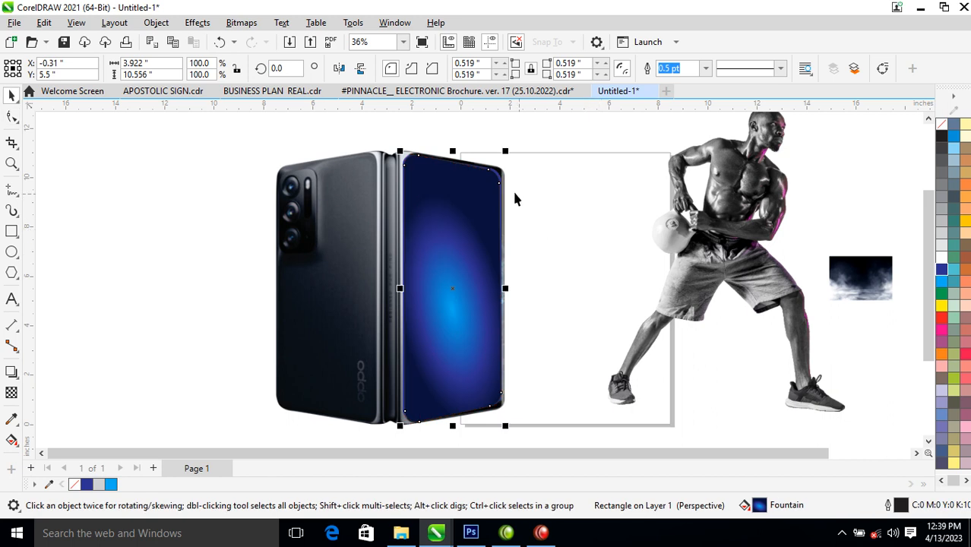
left_click(12, 118)
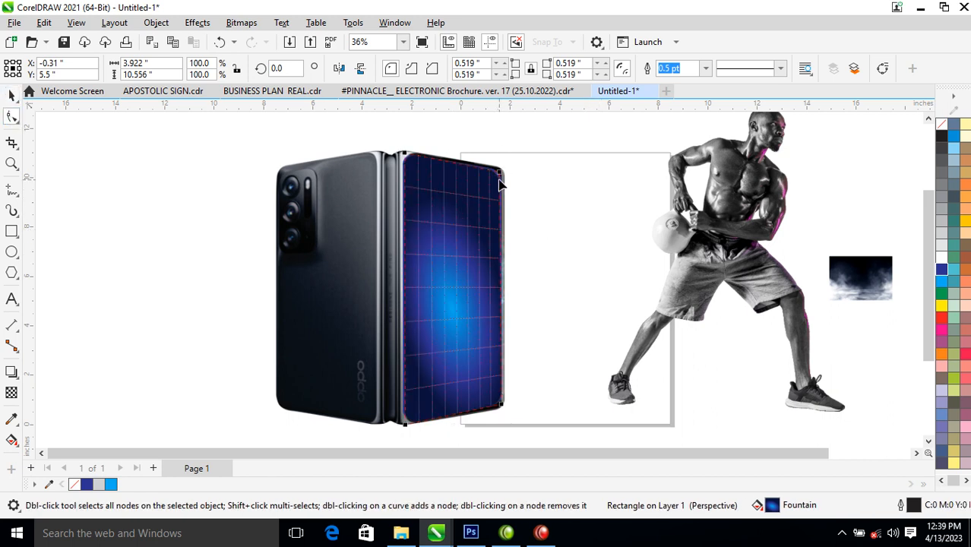
key("space")
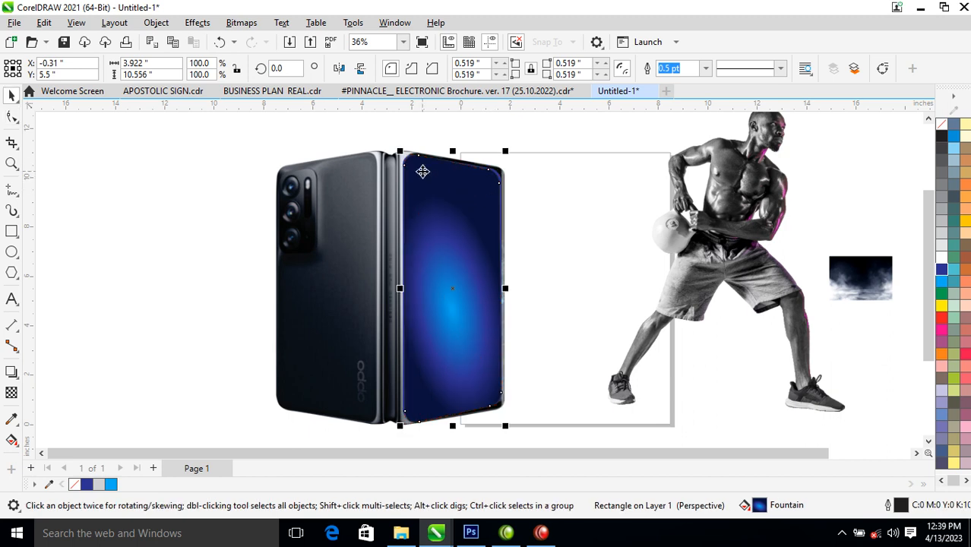
- Convert the gradient panel to curves and shift its upper-right corner nodes outward to cover the phone screen's edge
key("z")
left_click_drag(352, 138, 457, 207)
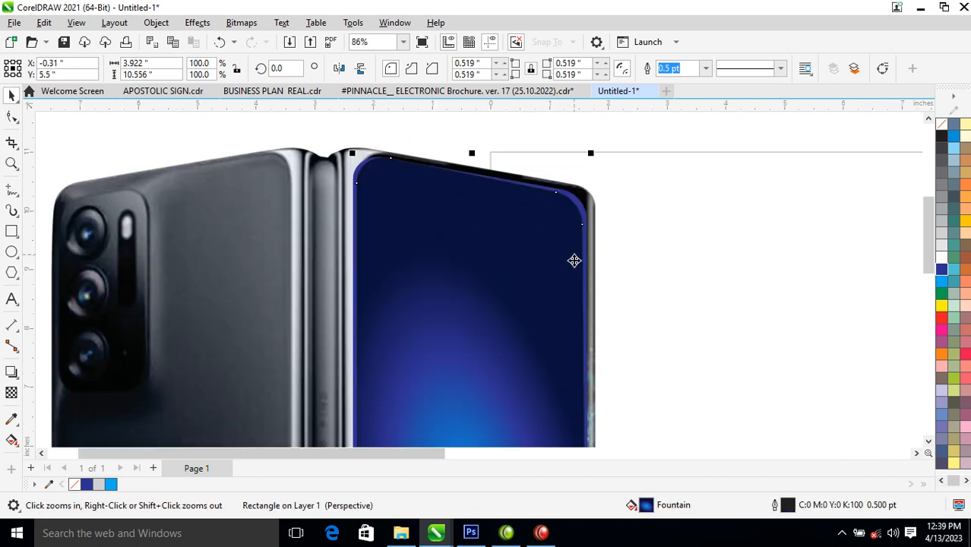
right_click(523, 232)
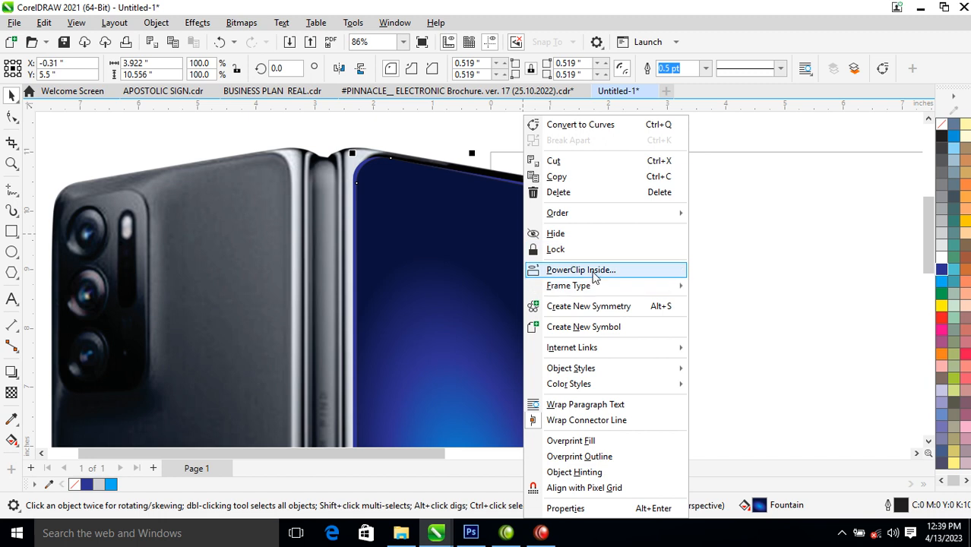
left_click(577, 124)
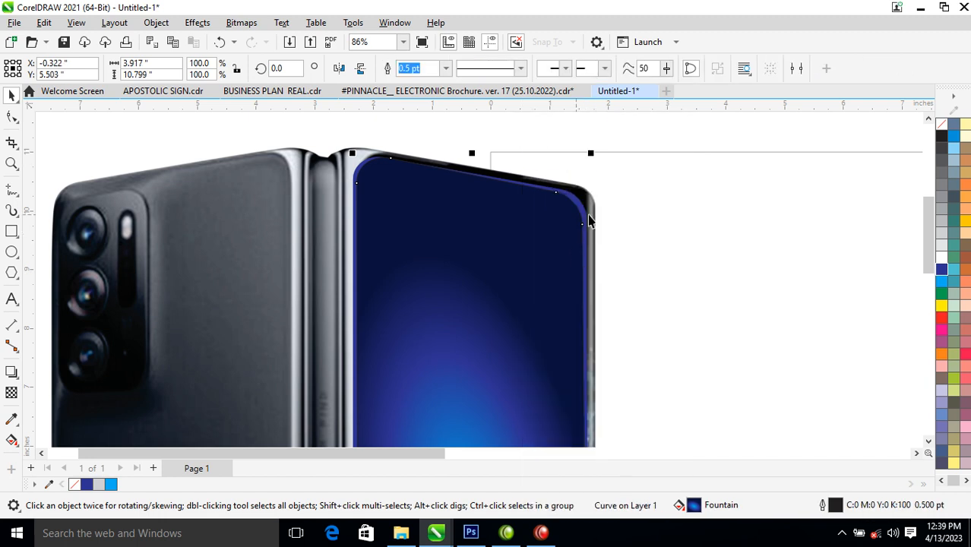
key("F10")
left_click_drag(544, 180, 589, 228)
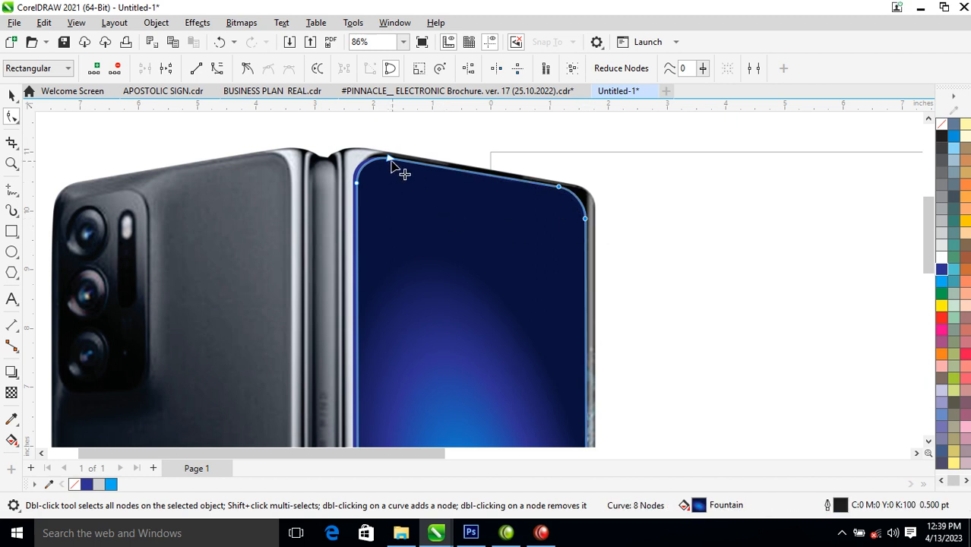
- Shift the gradient panel's upper-left corner nodes outward to meet the phone screen's edge beside the hinge
key("space")
scroll(398, 234, "down", 6)
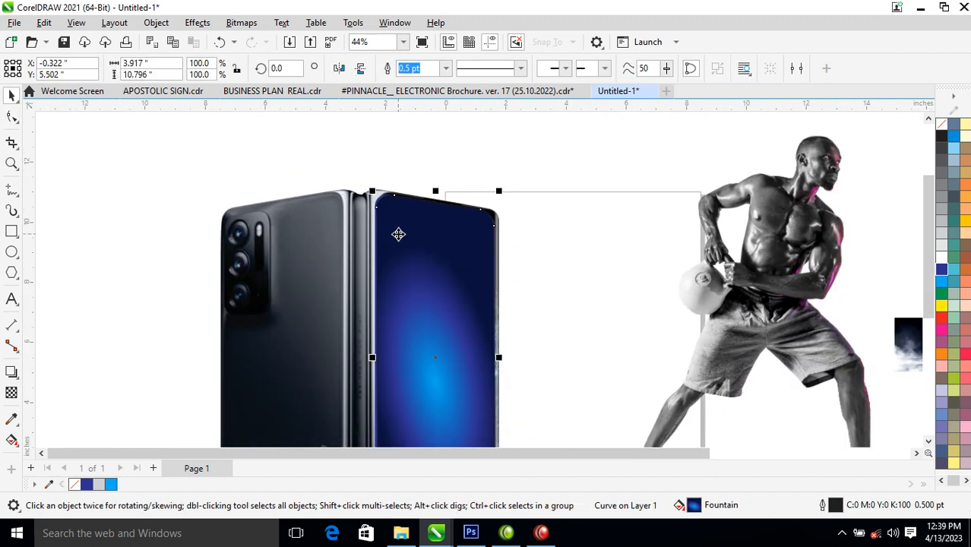
left_click_drag(351, 210, 418, 244)
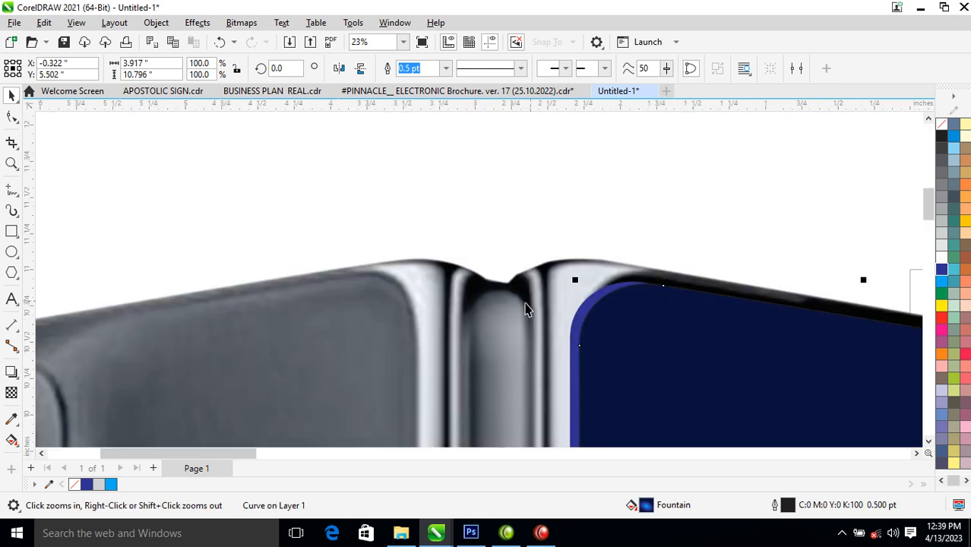
key("space")
left_click_drag(661, 285, 570, 347)
key("space")
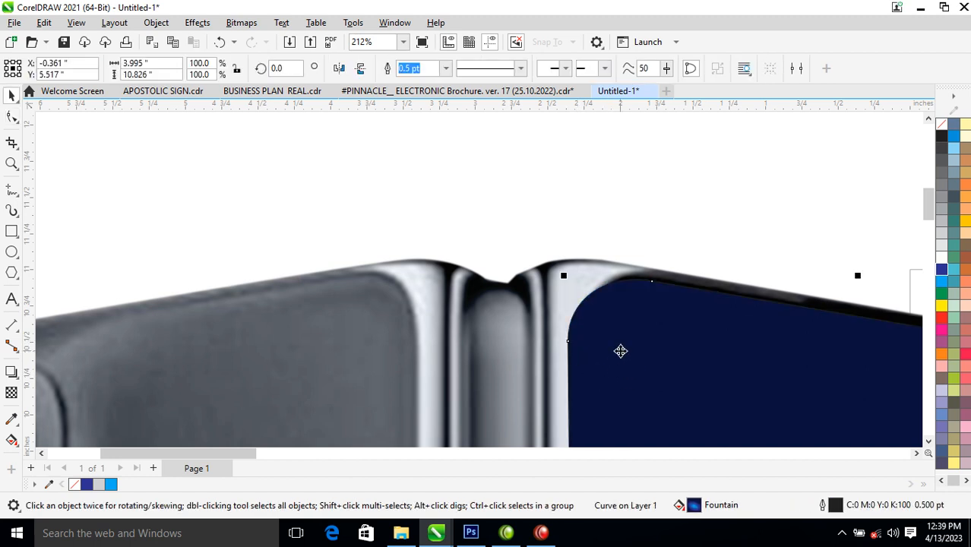
key("F4")
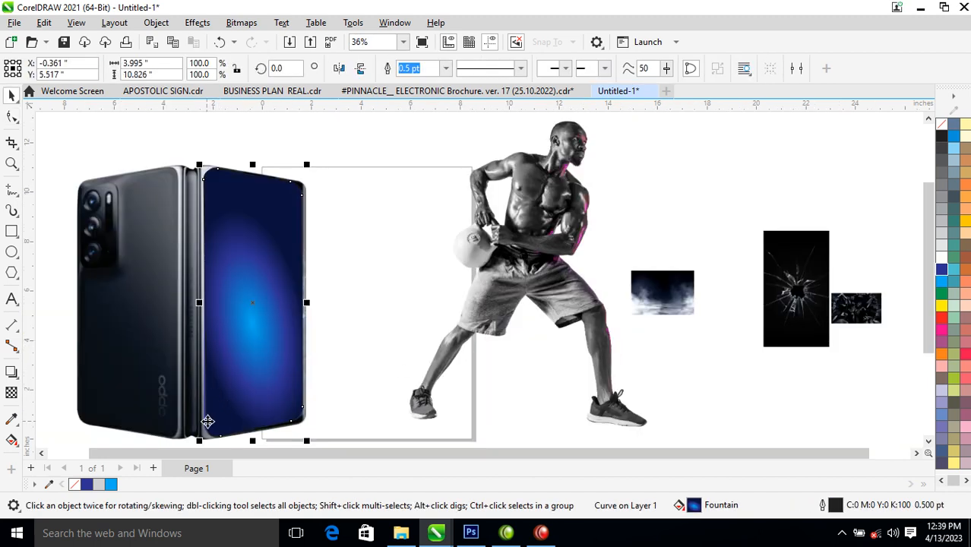
- Move the gradient panel's lower-left and lower-right corner nodes outward to follow the phone screen's bottom corners
left_click_drag(173, 393, 306, 449)
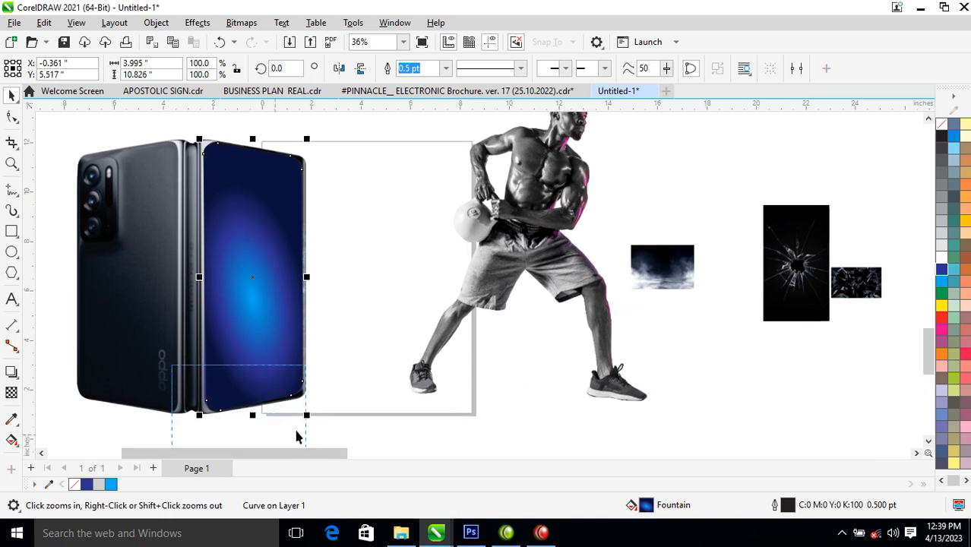
left_click(12, 116)
left_click_drag(292, 208, 456, 343)
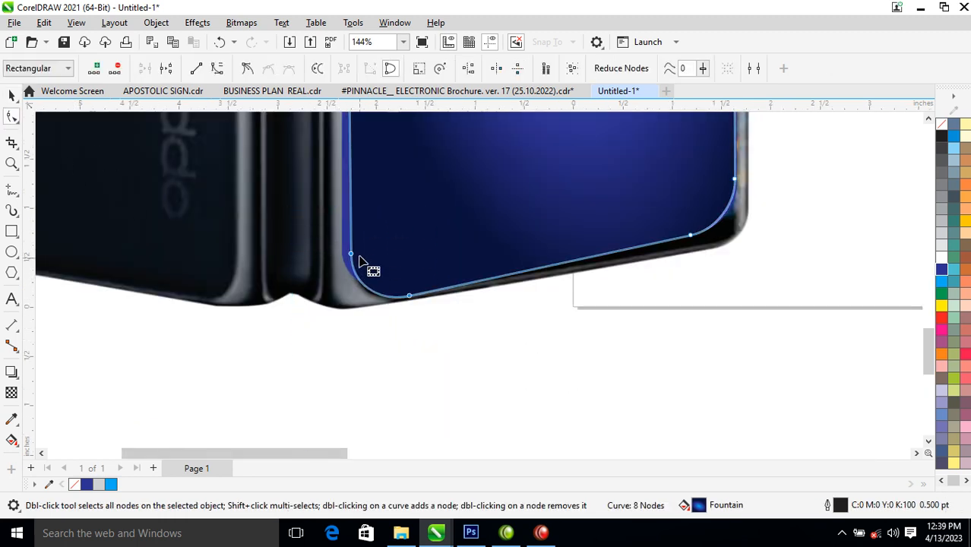
left_click_drag(408, 299, 400, 298)
left_click_drag(738, 170, 697, 240)
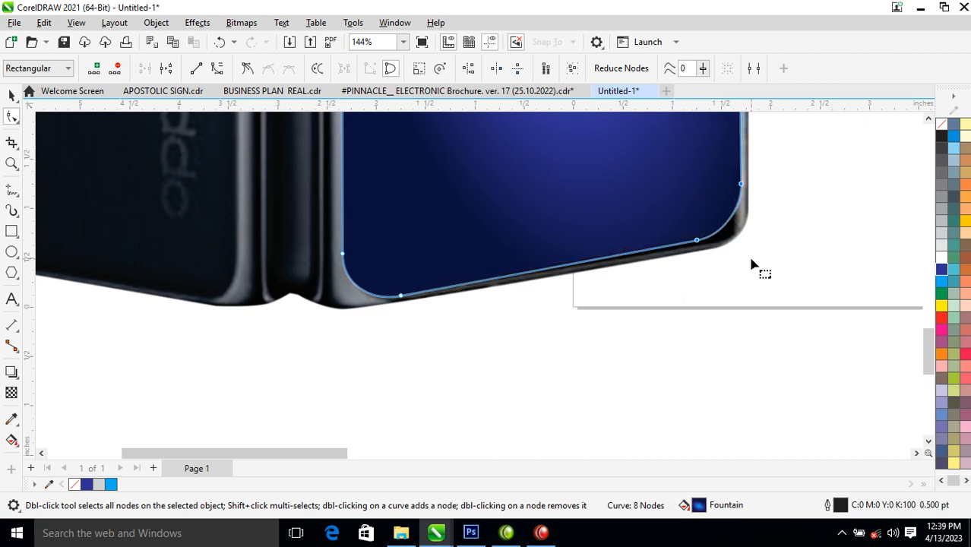
key("space")
scroll(722, 249, "down", 5)
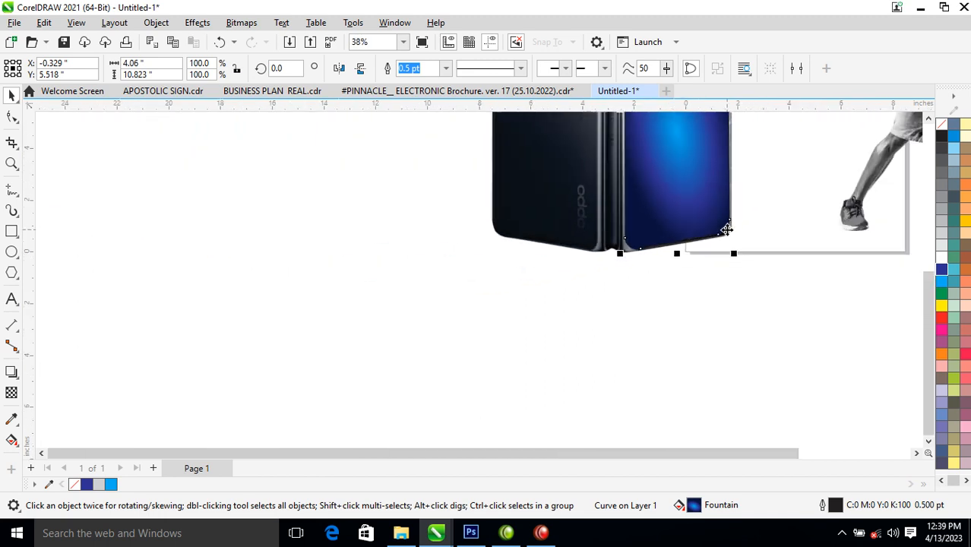
- Place a copy of the athlete image beside the phone, leaving another one farther right
key("z")
left_click_drag(562, 284, 951, 50)
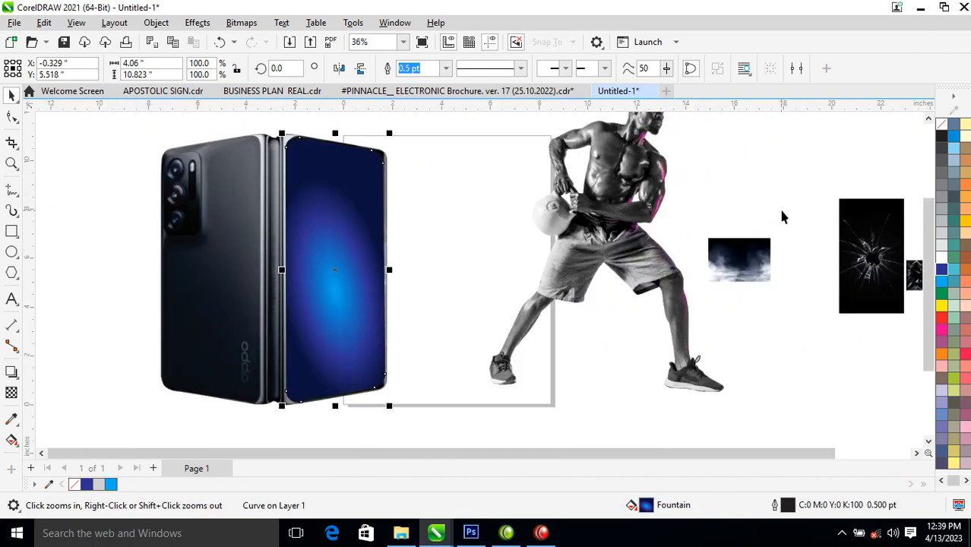
left_click_drag(643, 210, 584, 203)
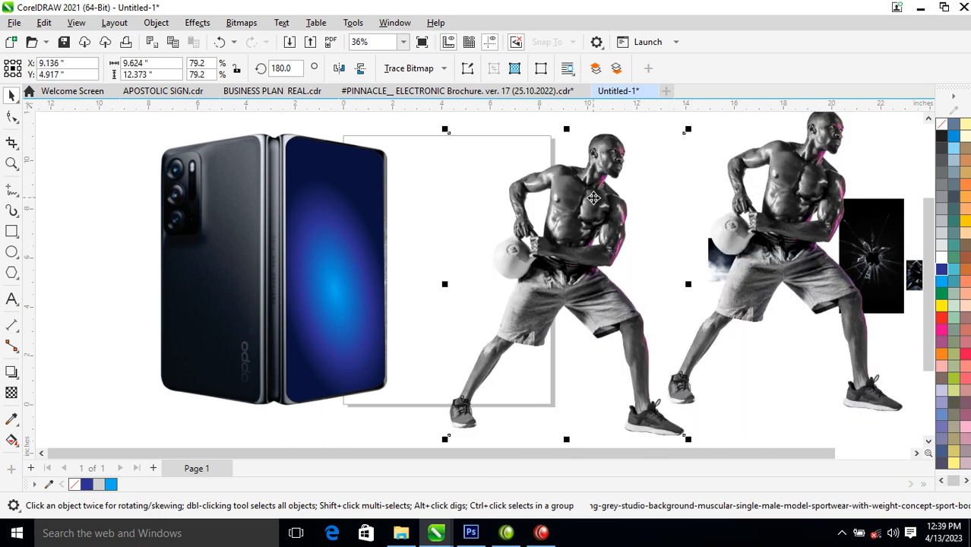
- Try placing the athlete image inside the gradient panel with PowerClip, and undo it
left_click(155, 22)
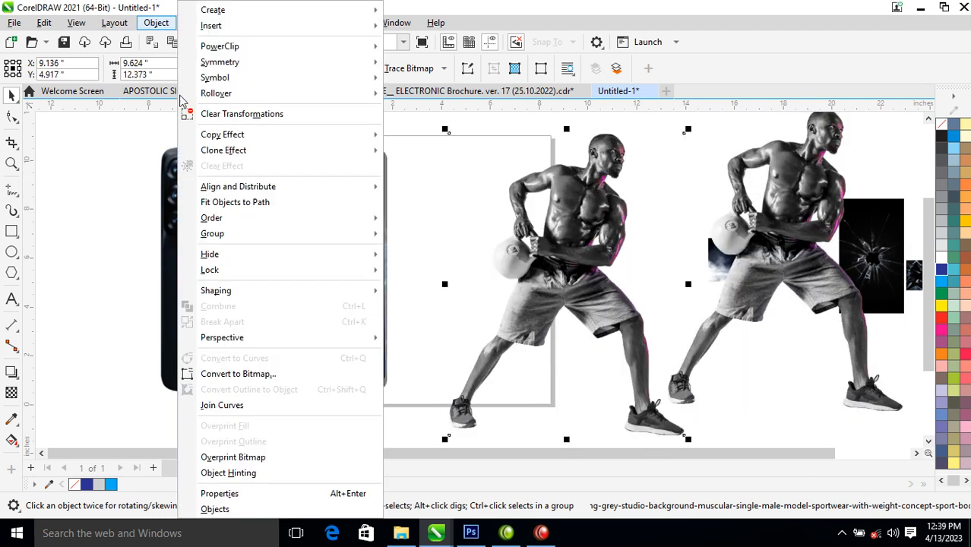
mouse_move(236, 47)
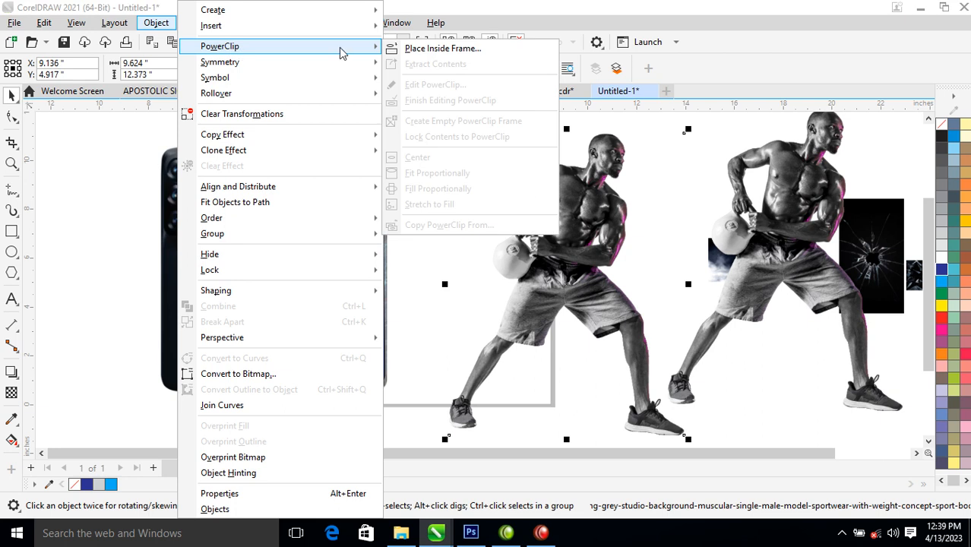
left_click(442, 49)
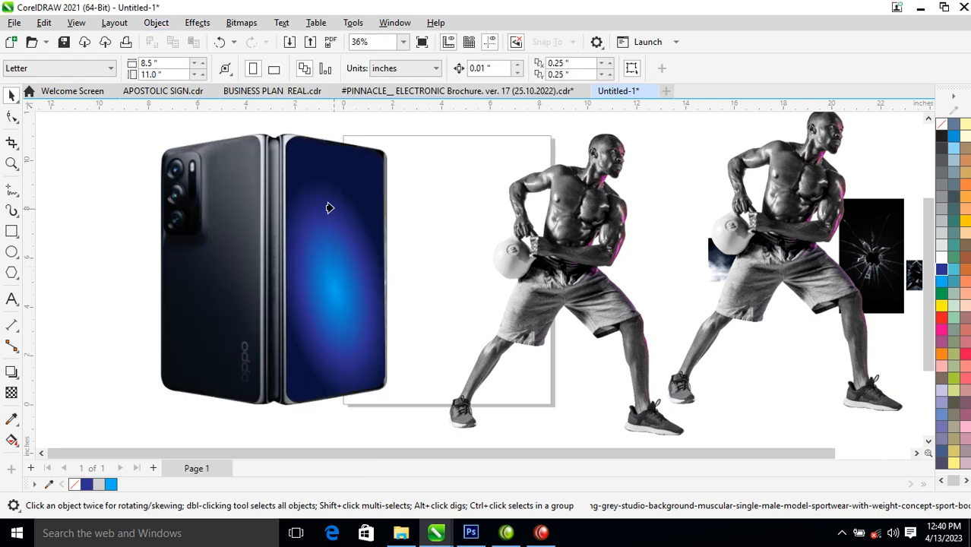
left_click(341, 227)
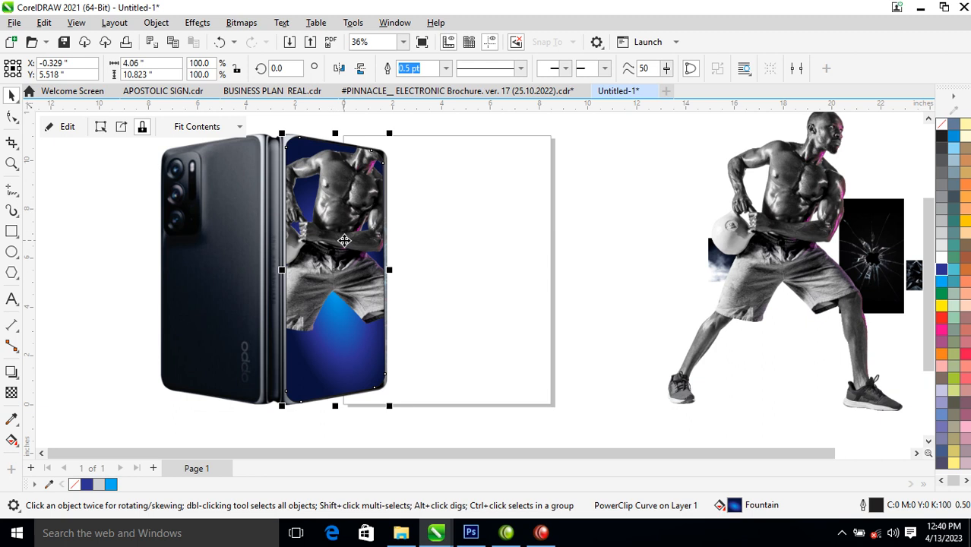
key("ctrl+z")
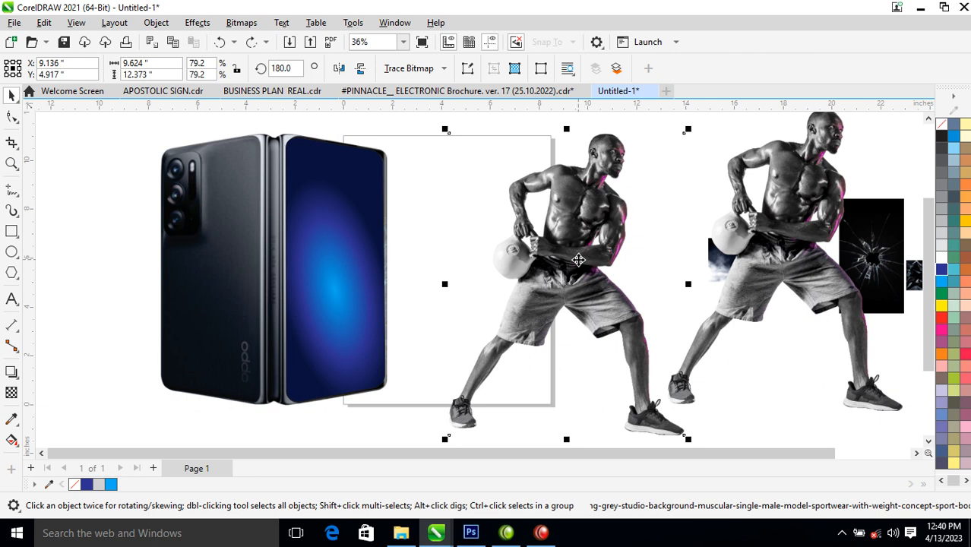
- Position the athlete image over the phone screen and PowerClip it inside the gradient panel
left_click_drag(577, 262, 347, 248)
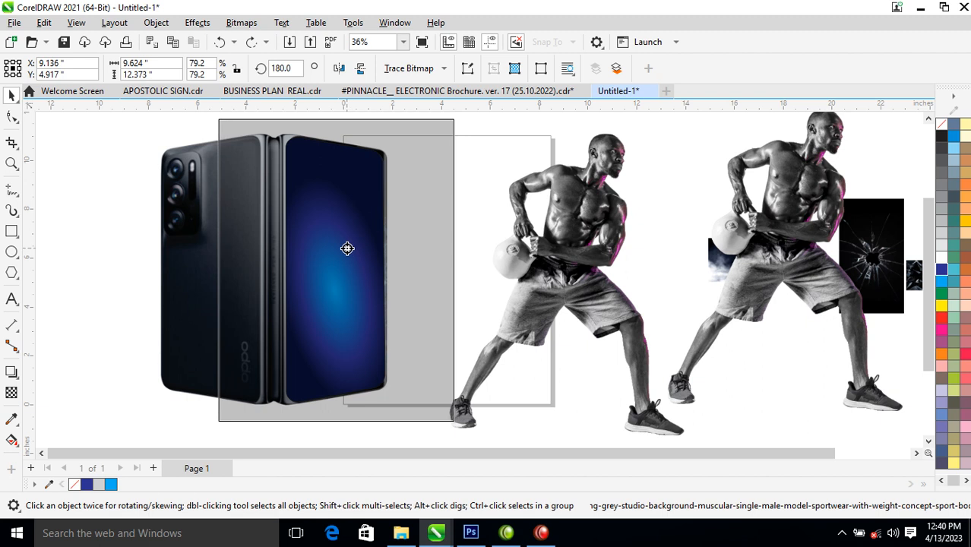
left_click_drag(347, 248, 347, 249)
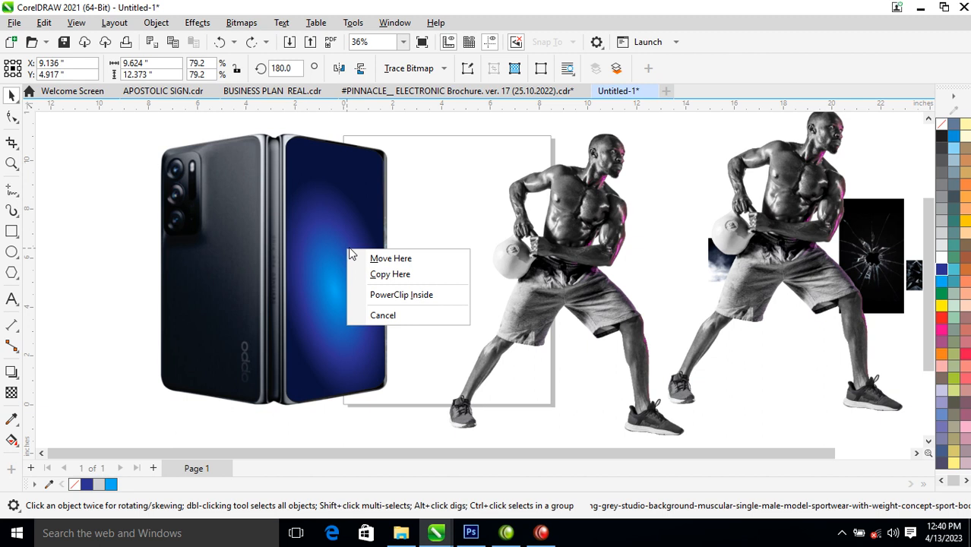
left_click(388, 302)
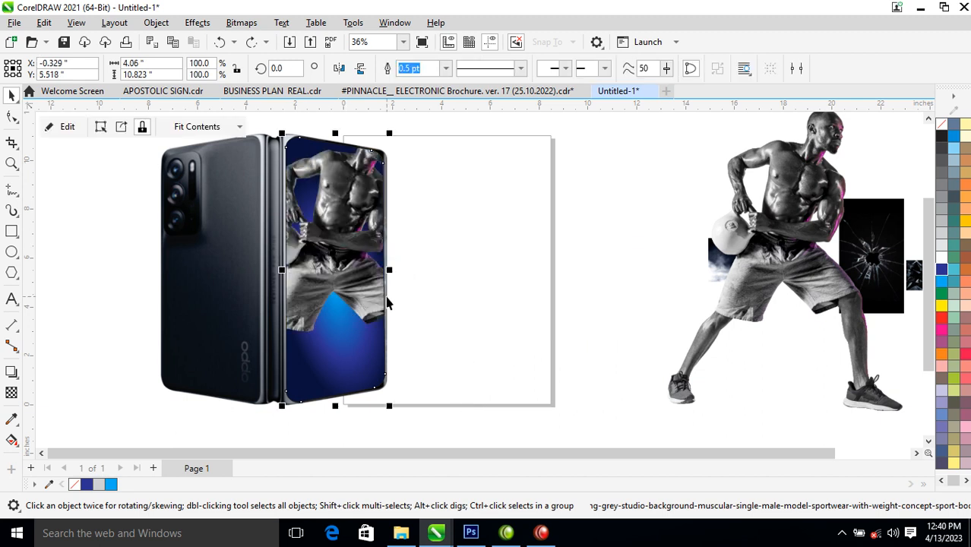
- Enlarge the clipped athlete image to about 10.56 by 13.58 inches and reposition it within the phone screen
left_click(351, 206, "ctrl")
mouse_move(351, 205)
left_mouse_down()
mouse_move(342, 221)
mouse_move(357, 239)
mouse_move(354, 212)
left_mouse_up()
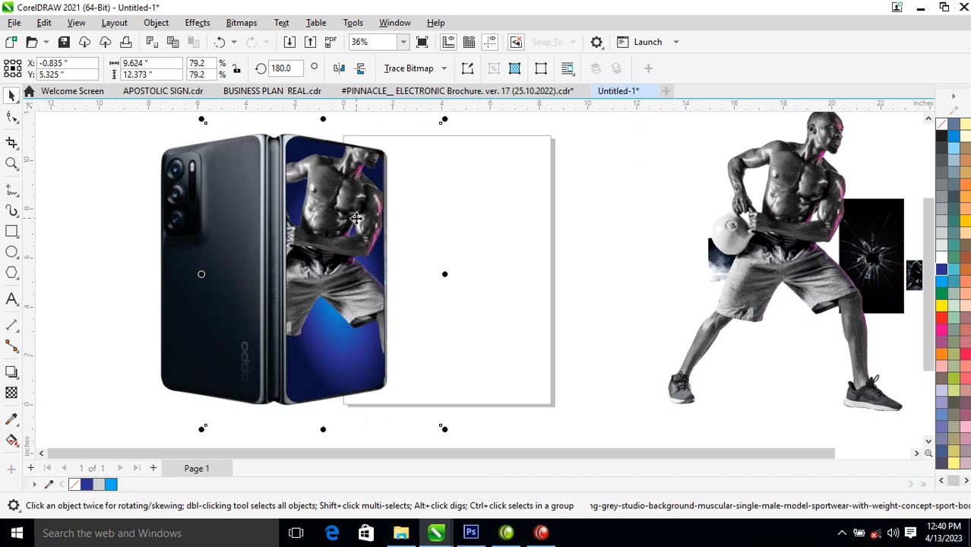
left_click_drag(443, 429, 466, 445)
left_click_drag(357, 163, 351, 163)
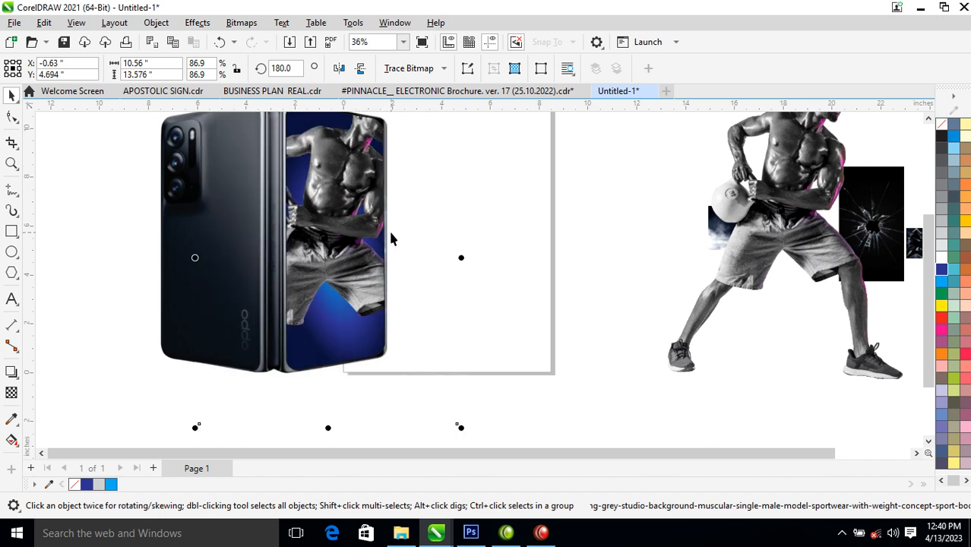
scroll(364, 170, "down", 2)
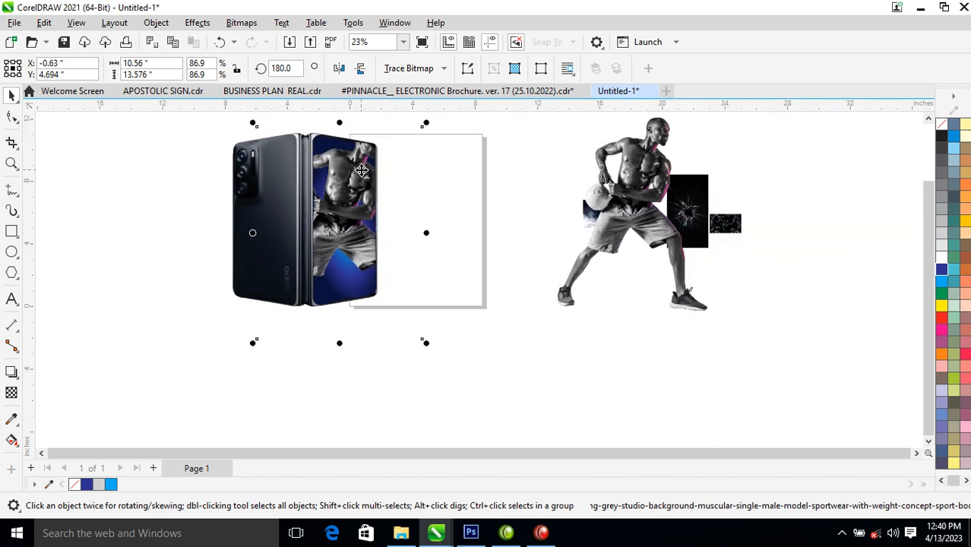
left_click_drag(358, 177, 358, 175)
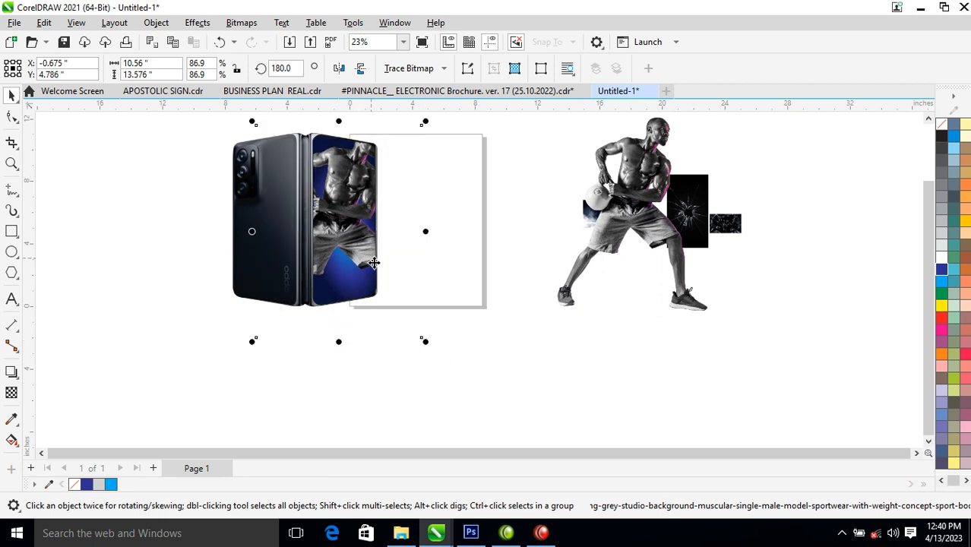
- Try placing a copy of the athlete-filled panel beside the phone, and undo it
left_click_drag(366, 244, 482, 211)
left_click(494, 213)
right_click(483, 210)
key("Escape")
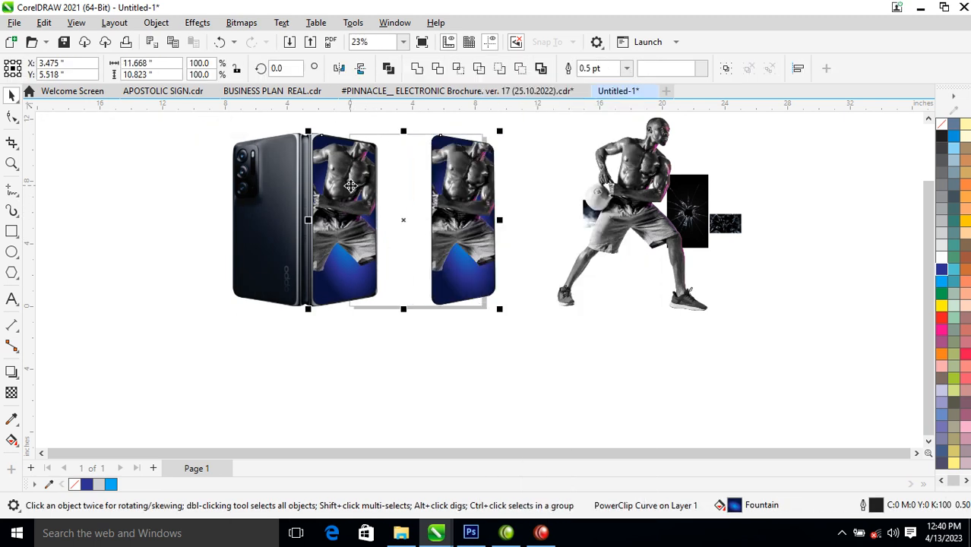
key("ctrl+z")
key("Escape")
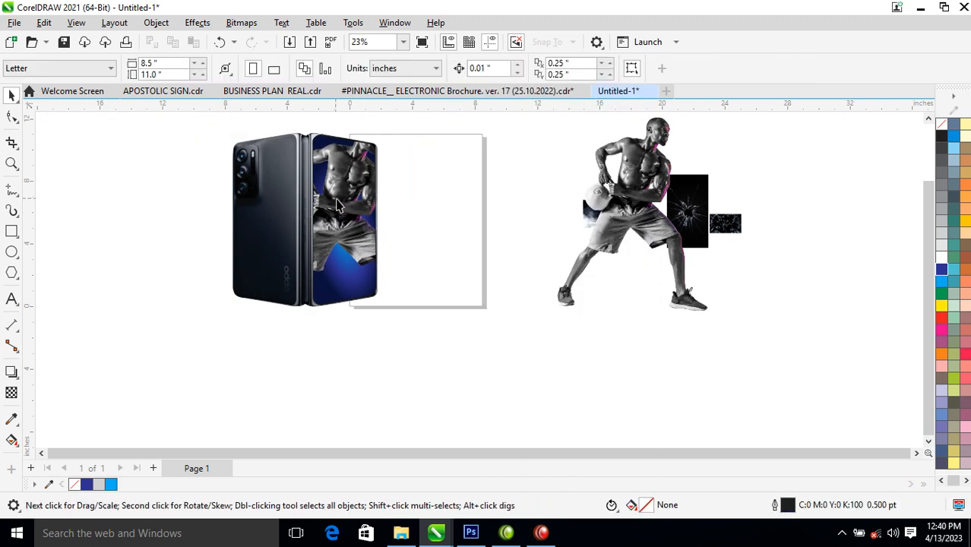
- Extract the athlete image from the gradient panel's PowerClip frame
right_click(338, 186)
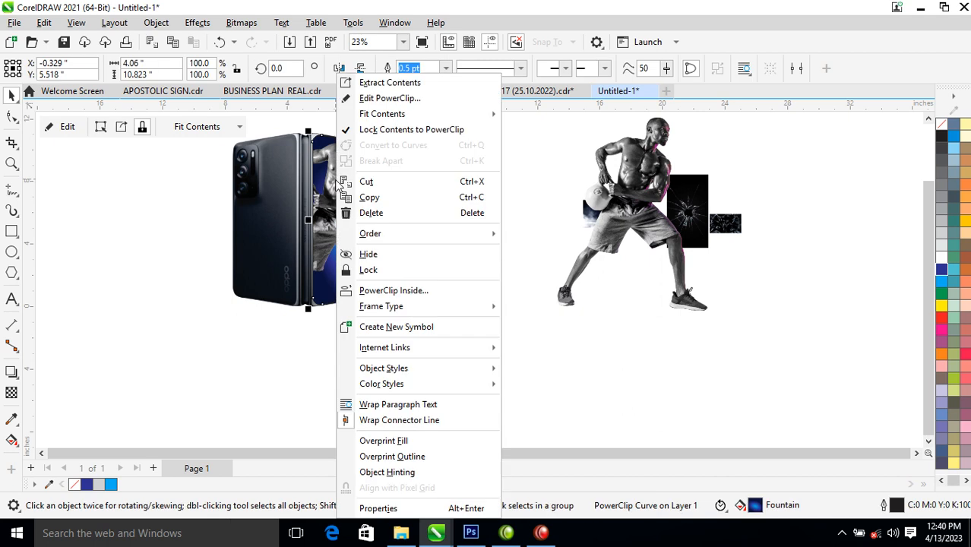
left_click(406, 84)
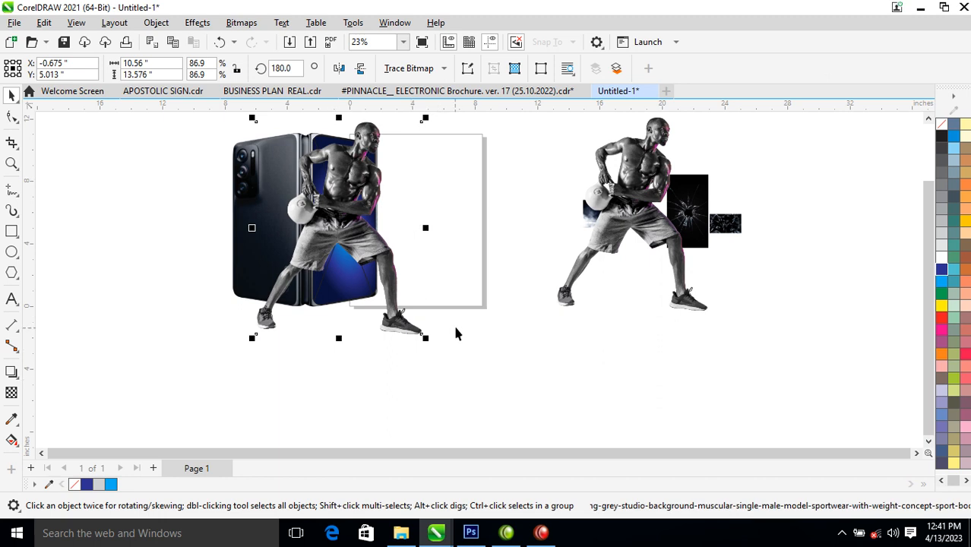
left_click(517, 237)
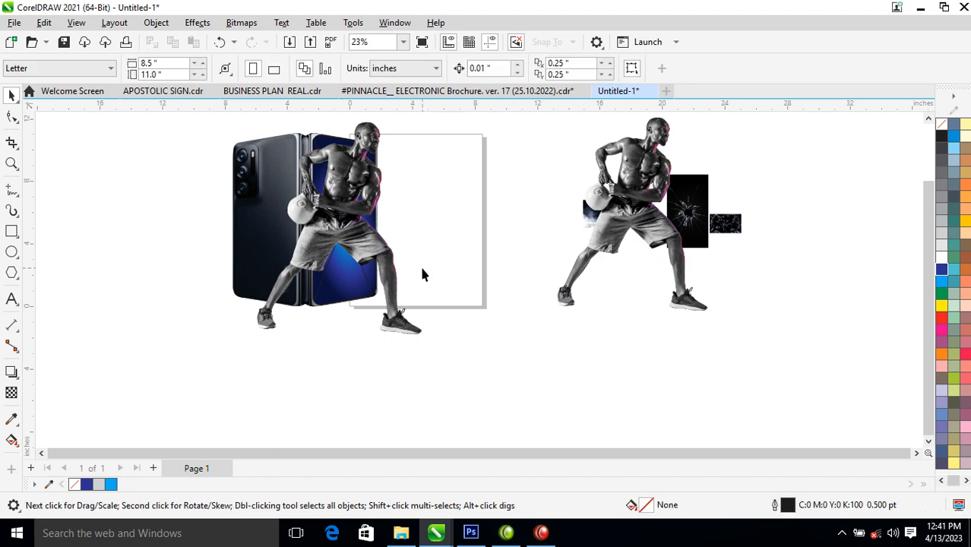
left_click(348, 301)
left_click(347, 303, "alt")
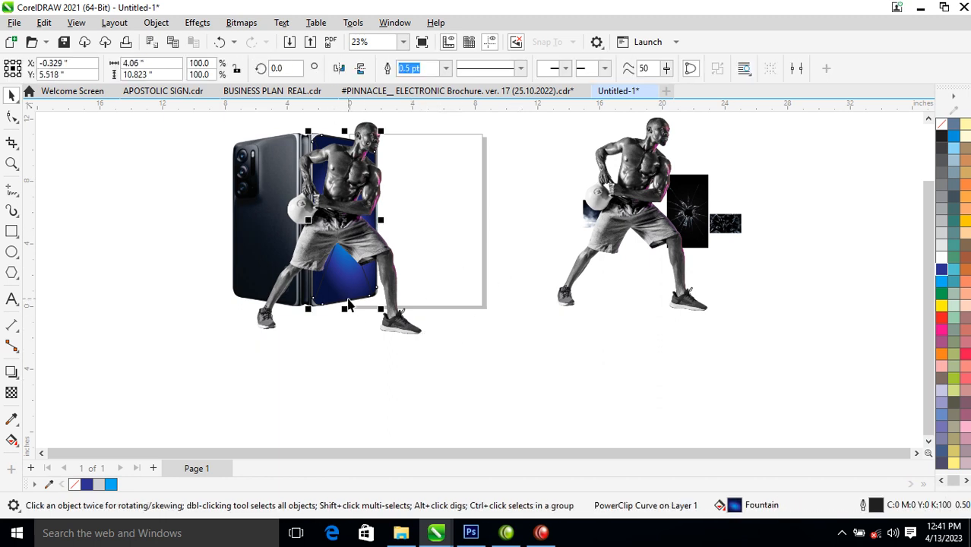
key("Escape")
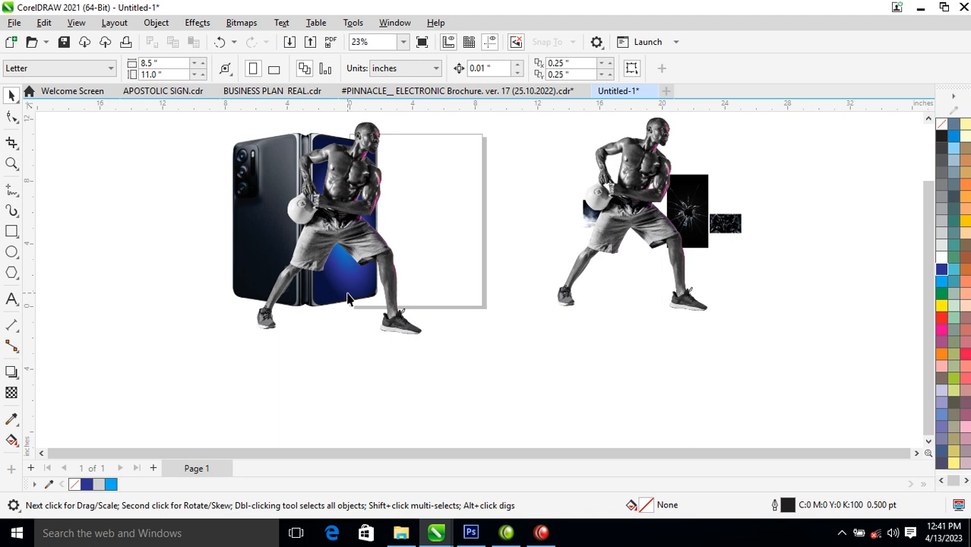
- Crop the athlete image by moving its left edge nodes inward to the phone screen's hinge side, about 6.49 inches wide
left_click(346, 242)
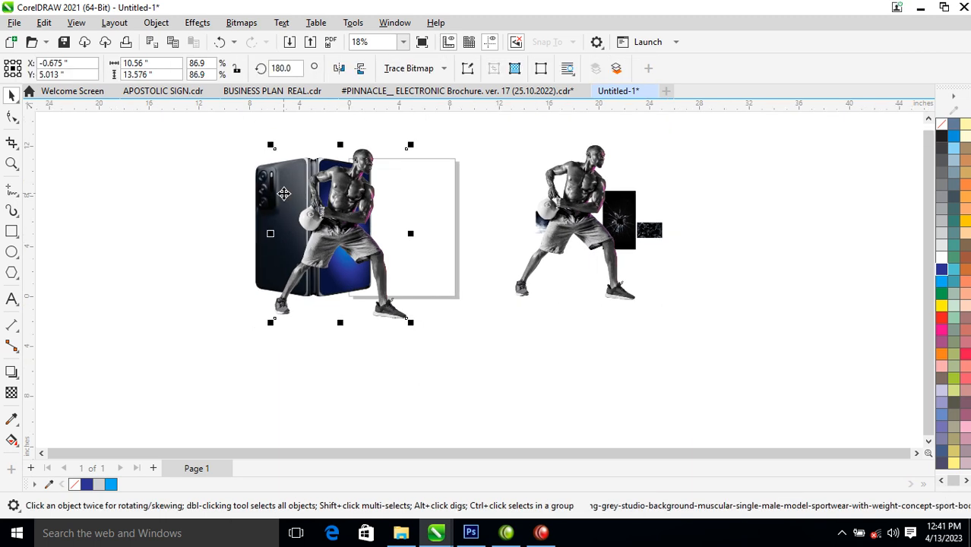
key("z")
left_click_drag(191, 130, 510, 389)
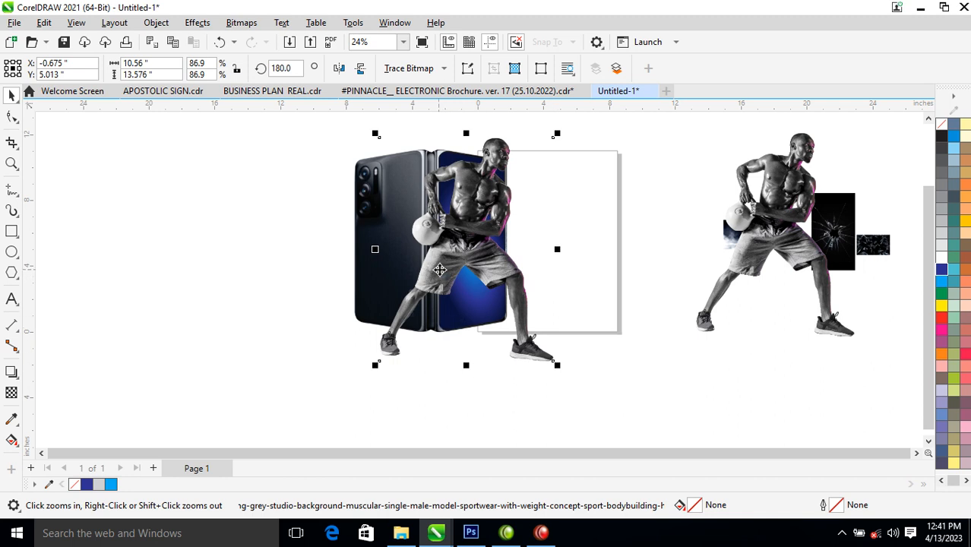
left_click(14, 120)
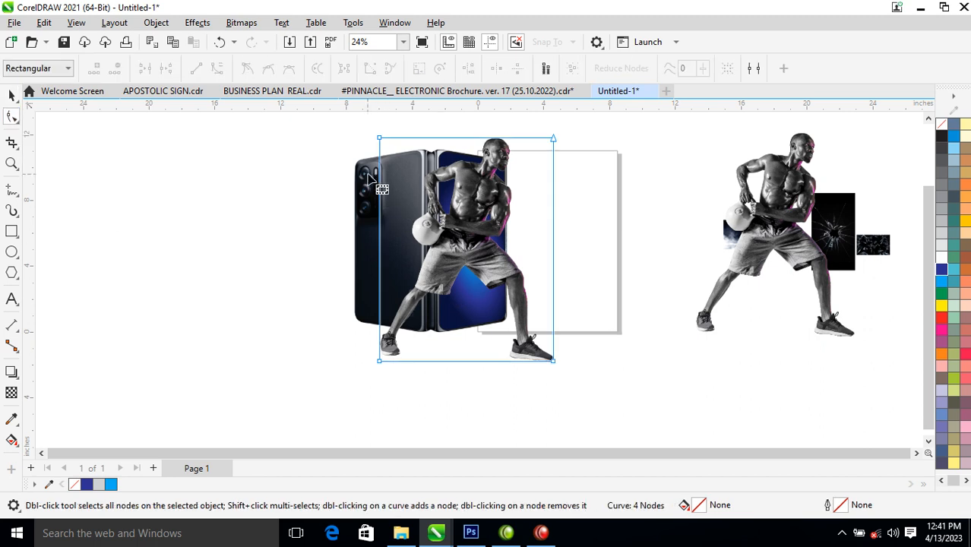
left_click(380, 363)
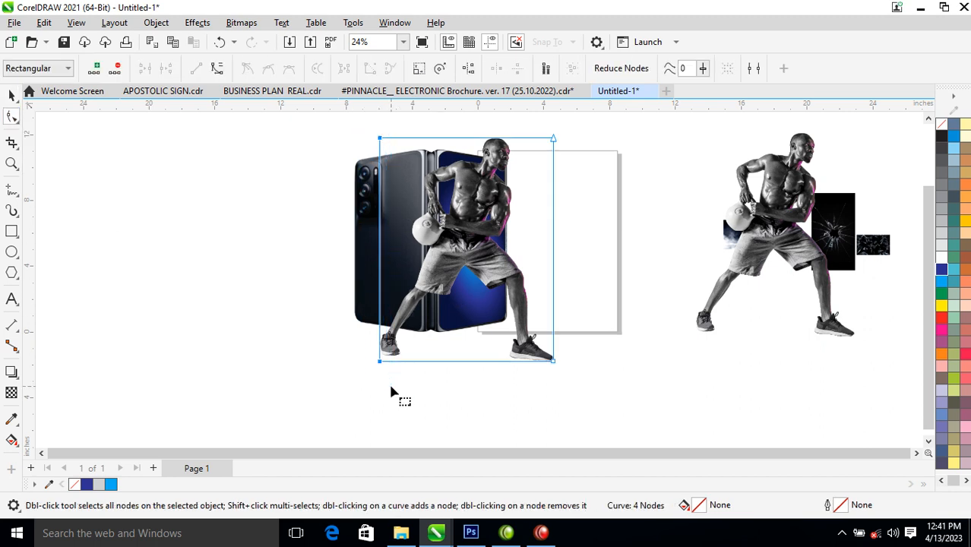
left_click_drag(380, 365, 448, 362)
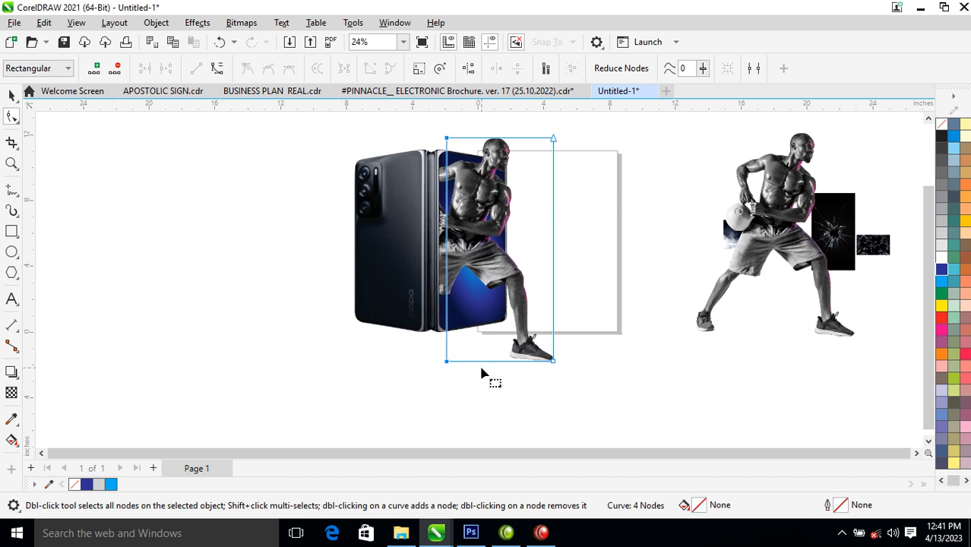
key("space")
scroll(562, 262, "down", 2)
key("z")
left_click_drag(386, 140, 810, 370)
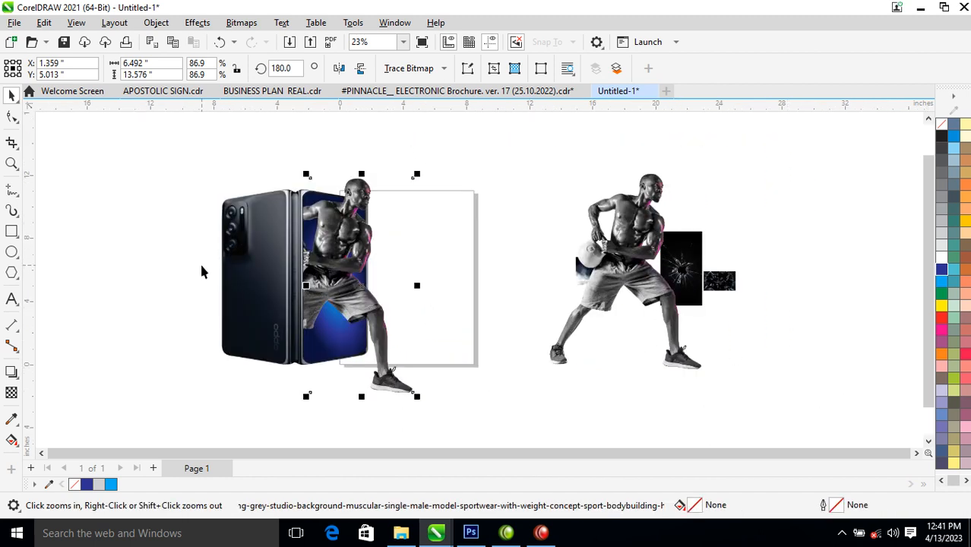
- Draw a background rectangle about 26.19 by 18.4 inches around the phone and the athlete emerging from it
left_click(12, 231)
left_click_drag(126, 130, 540, 420)
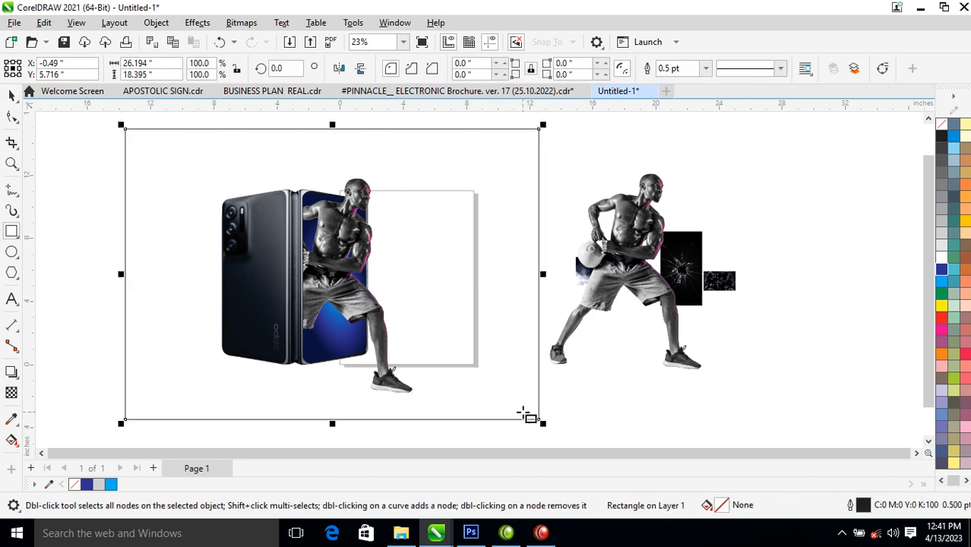
key("space")
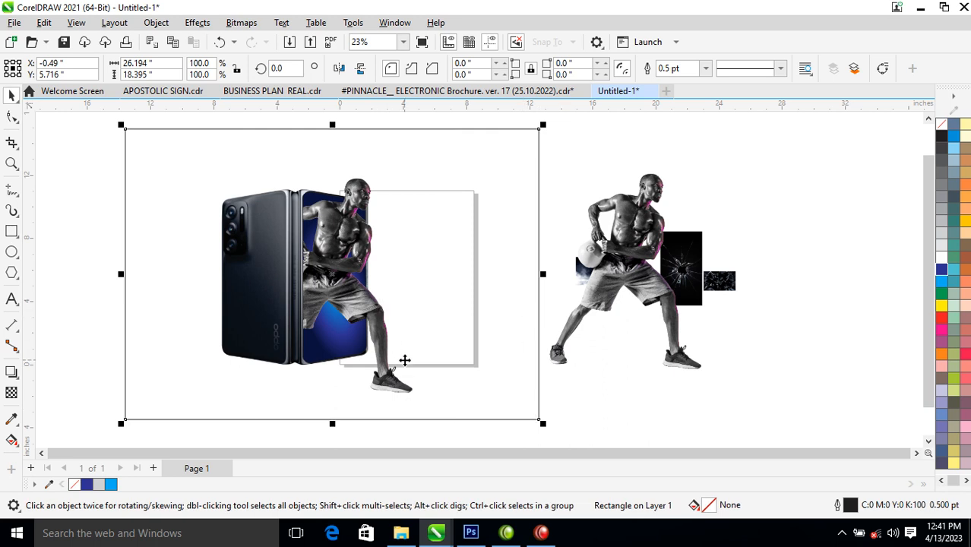
- Copy all properties of the gradient screen panel onto the rectangle using a temporary panel copy, and delete that copy
left_click(327, 358)
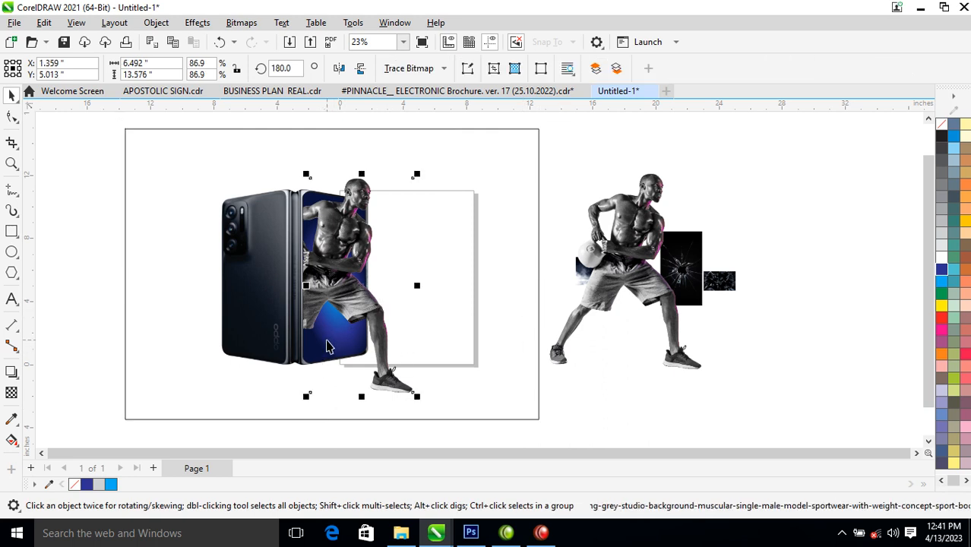
left_click(346, 294)
left_click_drag(340, 289, 743, 336)
left_click_drag(761, 284, 517, 161)
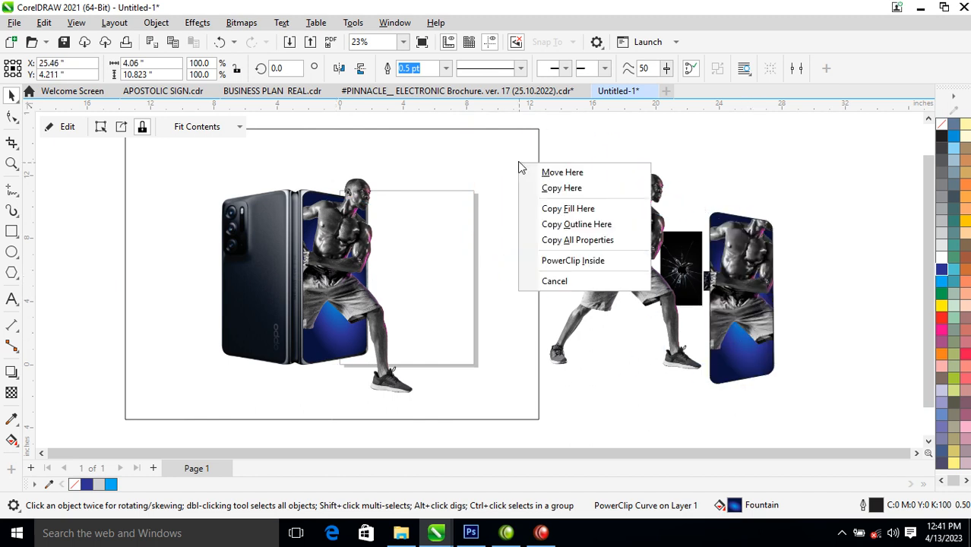
left_click(601, 240)
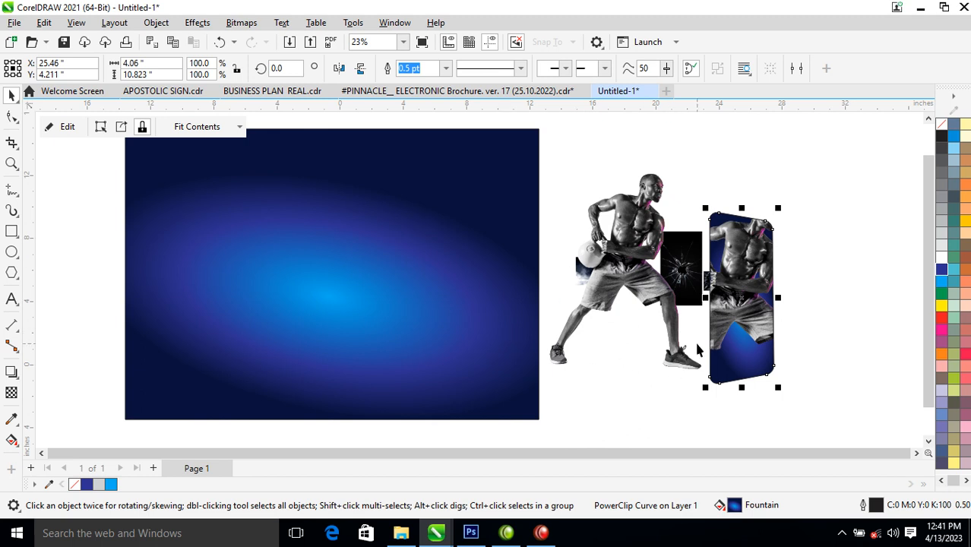
key("Delete")
- Send the blue gradient rectangle back in the stacking order, behind the phone and athlete
left_click(483, 261)
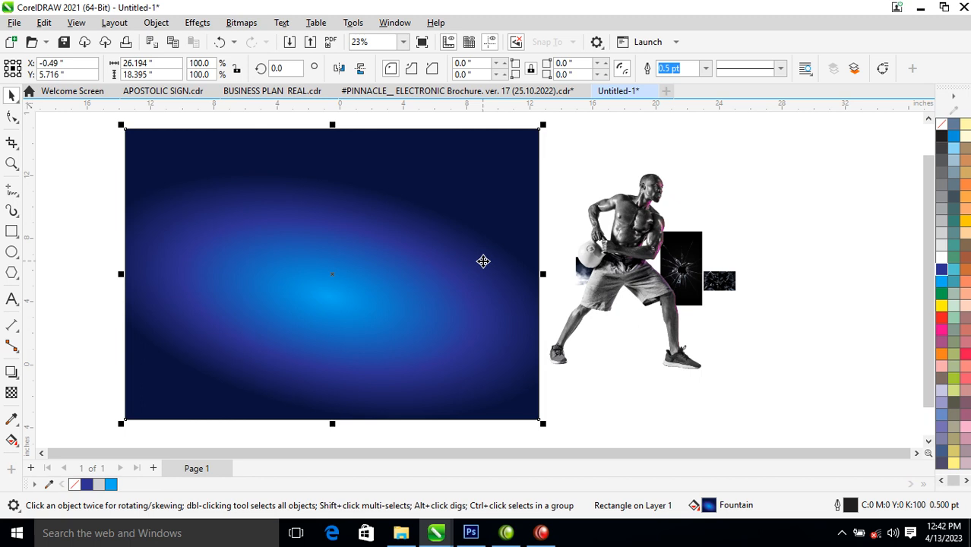
key("ctrl+Page_Down")
key("ctrl+Page_Down")
key("ctrl+Page_Down")
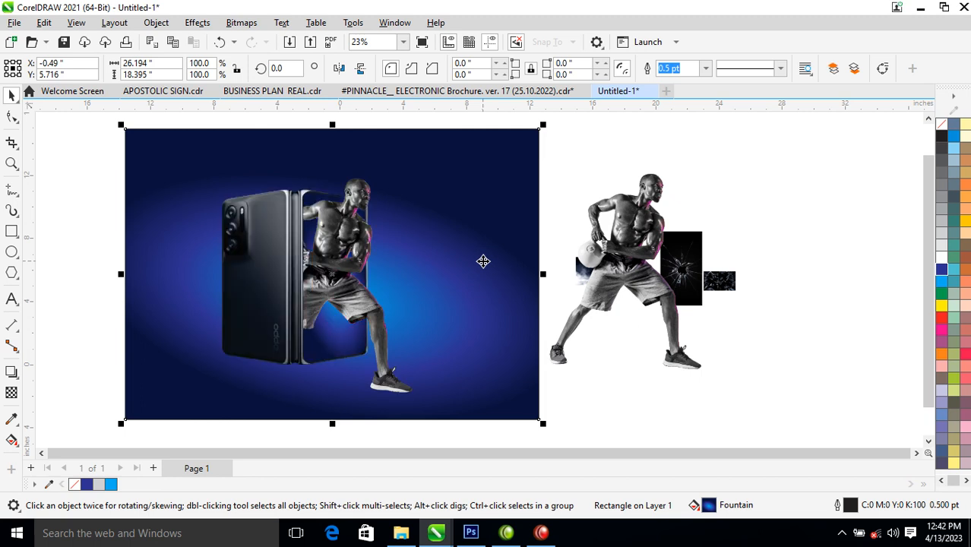
- Move the spare athlete image away from the other assets and enlarge the smoke image to about 13.86 by 9.71 inches
scroll(483, 260, "down", 2)
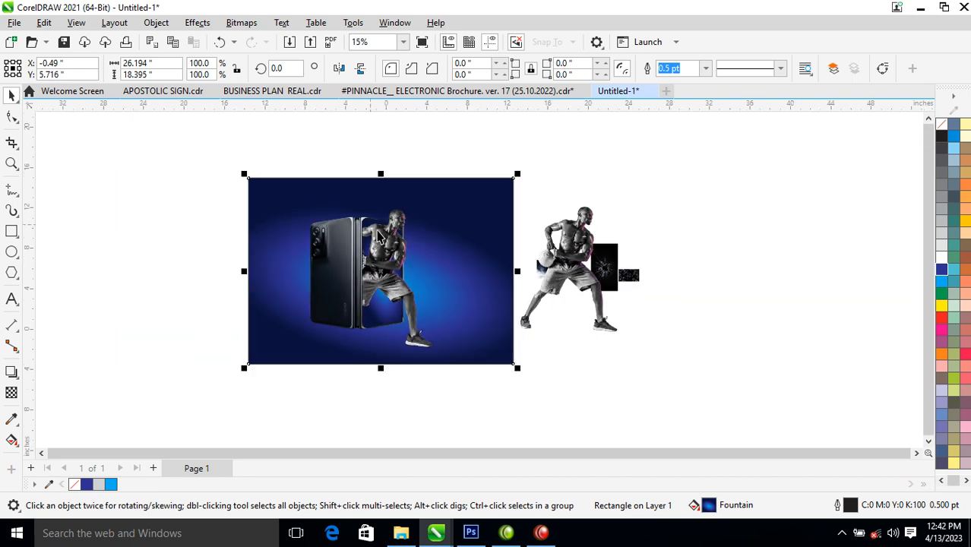
key("z")
left_click_drag(209, 155, 699, 376)
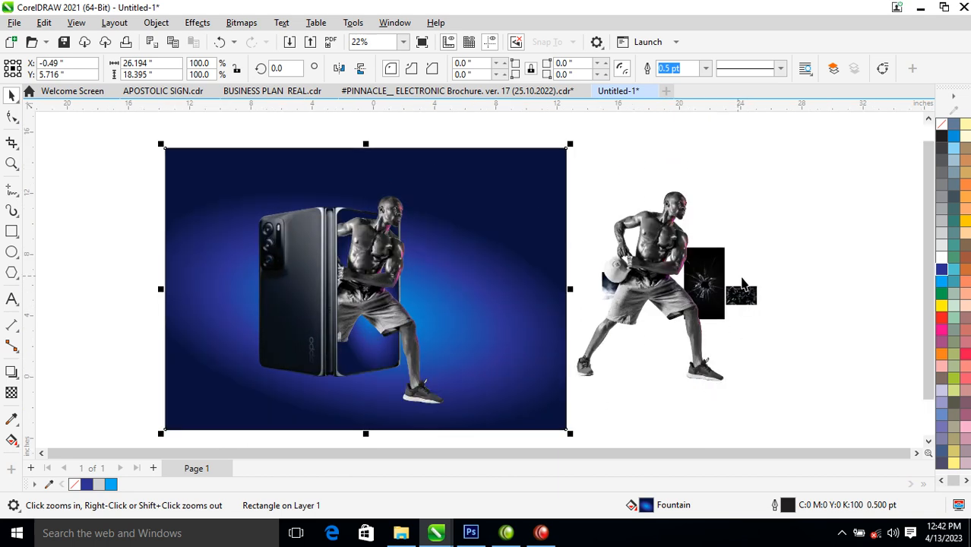
left_click(782, 277)
left_click_drag(783, 277, 832, 227)
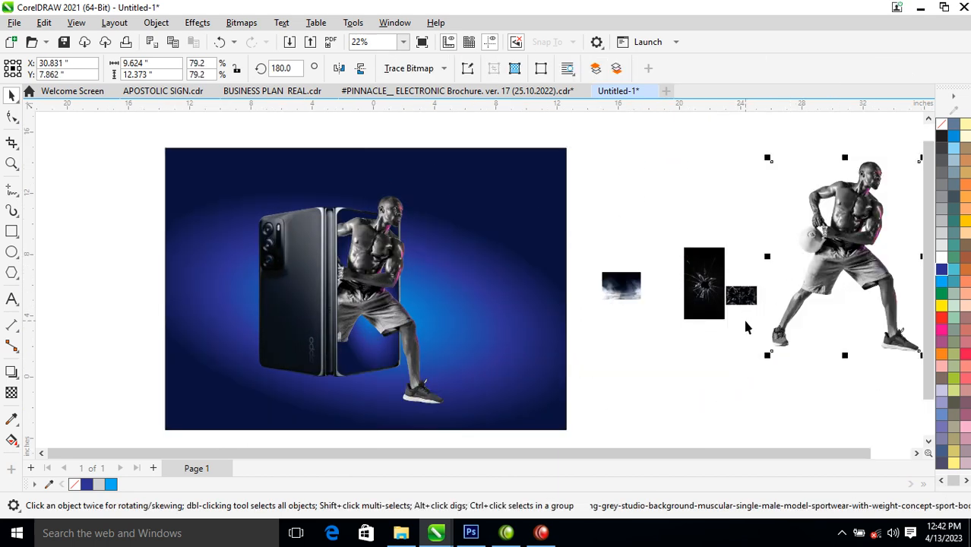
left_click(619, 285)
left_click_drag(648, 272, 734, 215)
left_click_drag(622, 264, 734, 327)
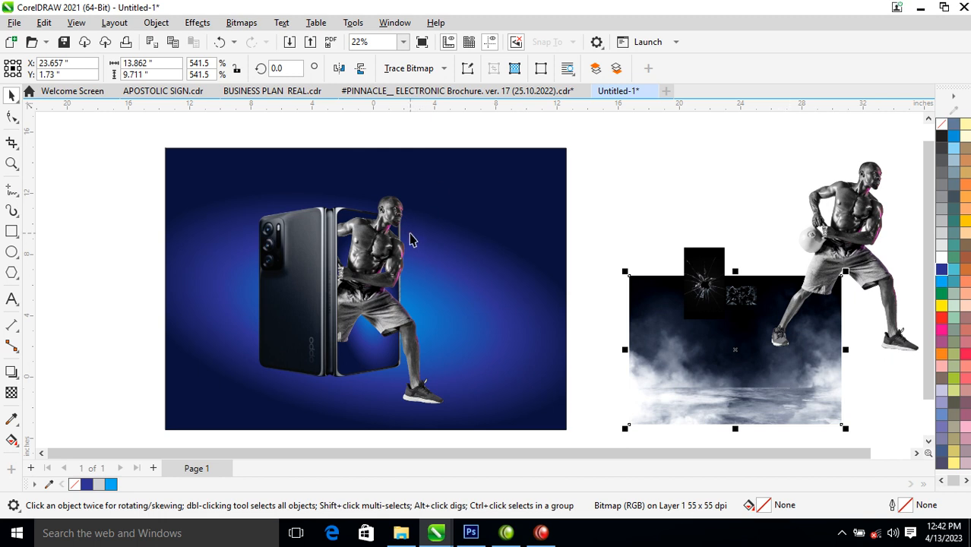
- Place a copy of the phone image alone directly below the original phone
scroll(400, 341, "down", 1)
key("z")
left_click_drag(187, 158, 565, 420)
key("space")
left_click(401, 197)
left_click(389, 240)
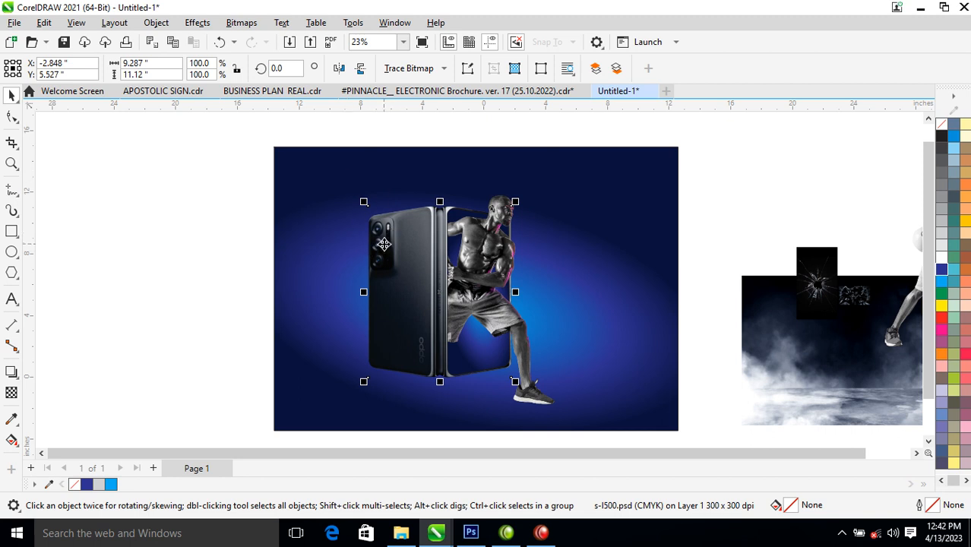
left_click_drag(383, 242, 395, 403)
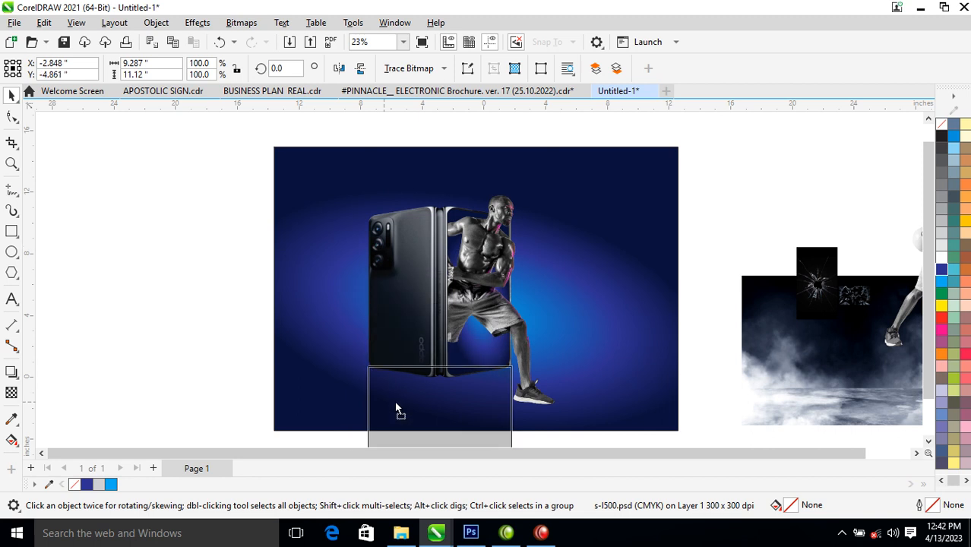
right_click(395, 403)
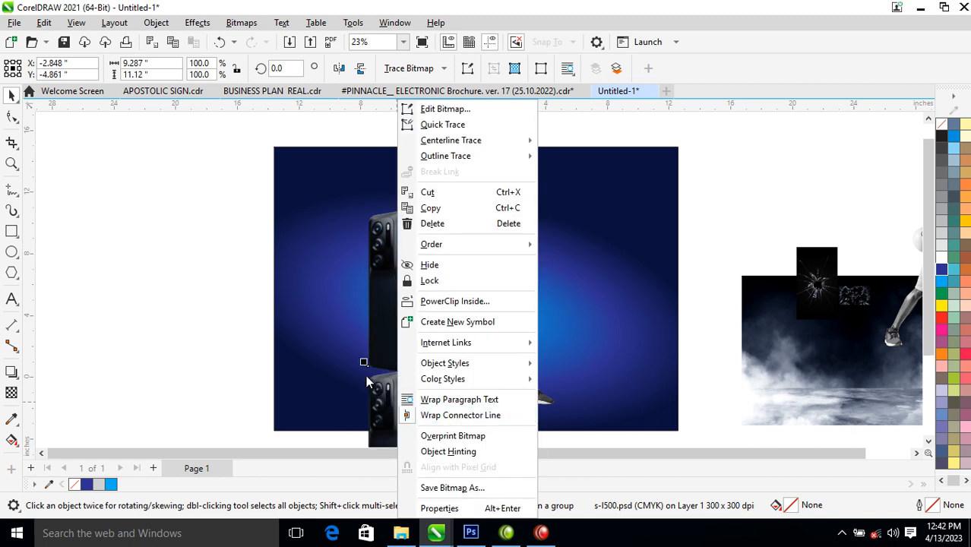
left_click(321, 312)
scroll(446, 374, "down", 2)
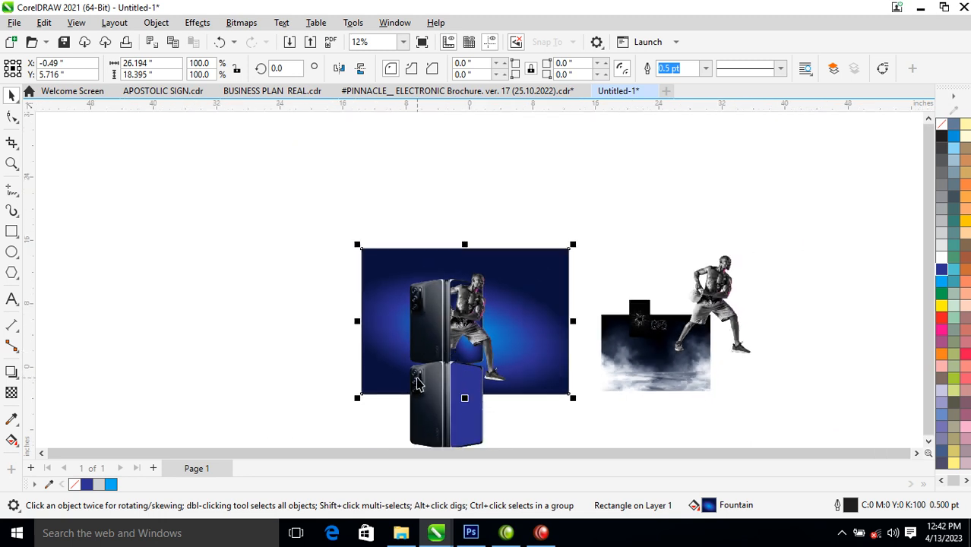
key("z")
left_click_drag(376, 282, 527, 459)
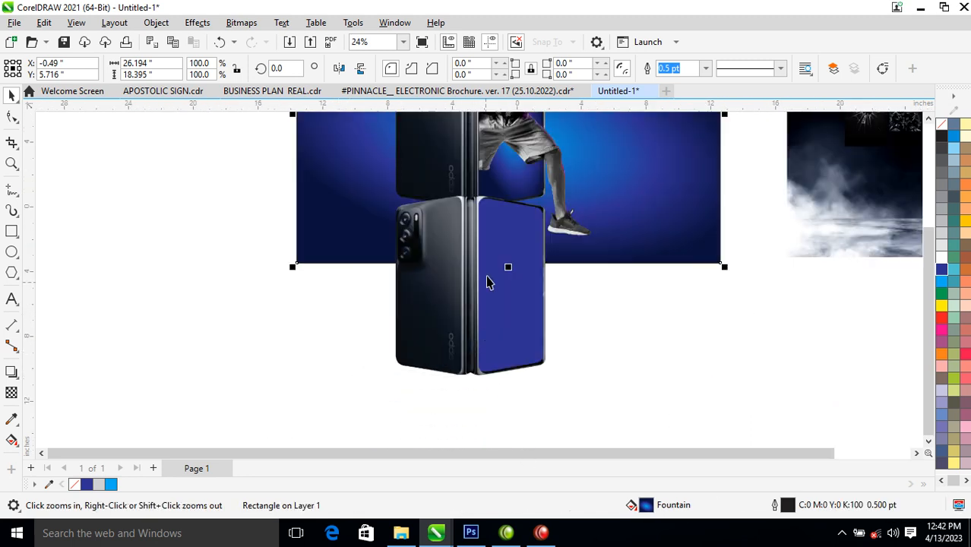
left_click(495, 220)
left_click_drag(495, 221, 496, 231)
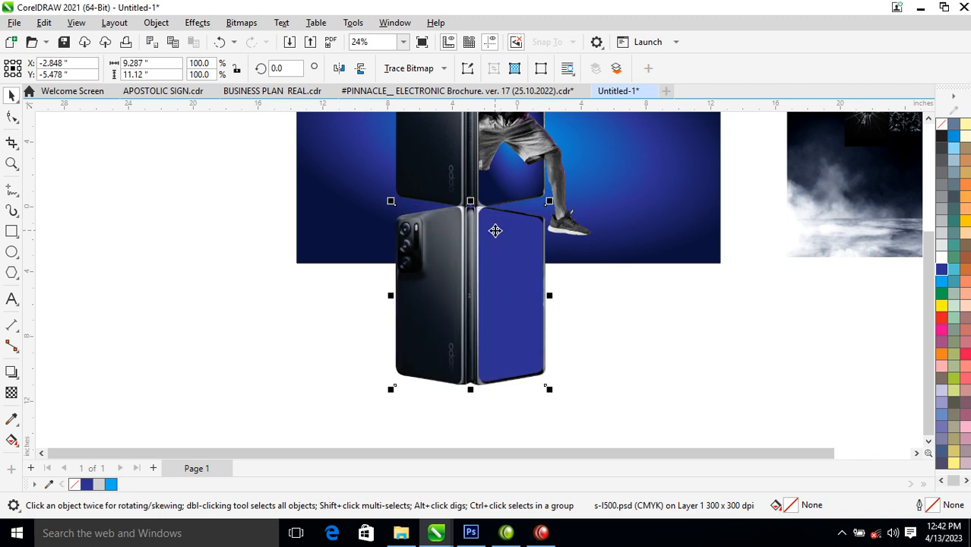
- Try placing another copy beside the lower phone, and undo it
key("F2")
left_click_drag(331, 148, 681, 415)
left_click_drag(507, 288, 357, 288)
right_click(357, 288)
left_click(487, 260, "shift")
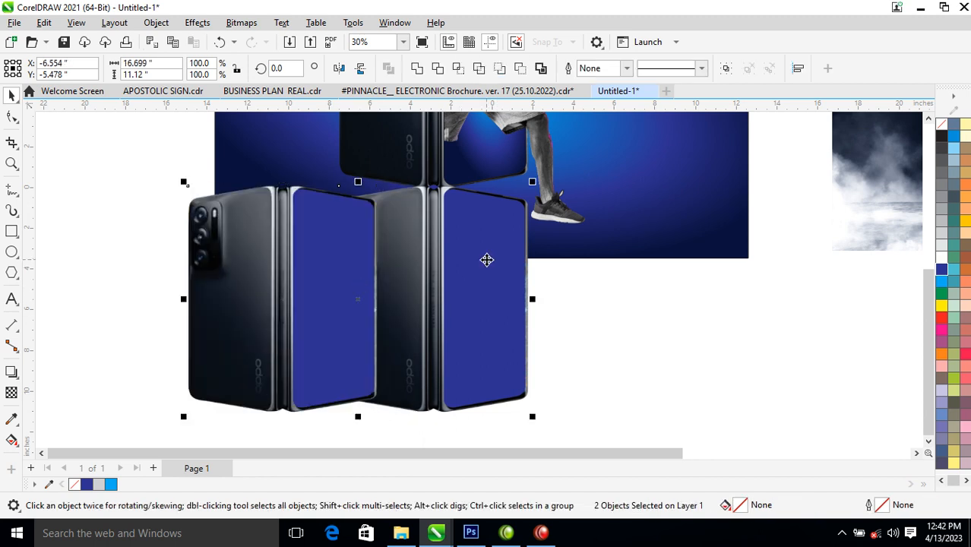
key("ctrl+z")
left_click(632, 282)
- Delete the phone copy below the original
scroll(485, 258, "down", 5)
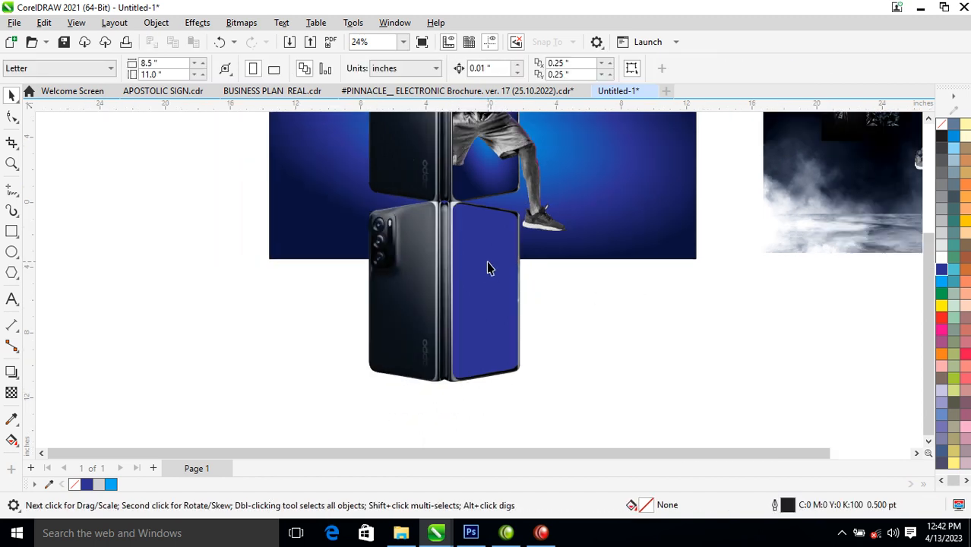
key("z")
left_click_drag(339, 150, 564, 327)
key("space")
left_click_drag(434, 399, 607, 299)
key("Delete")
- Place a copy of the phone together with its athlete-filled screen panel directly below the original
left_click_drag(322, 139, 581, 284)
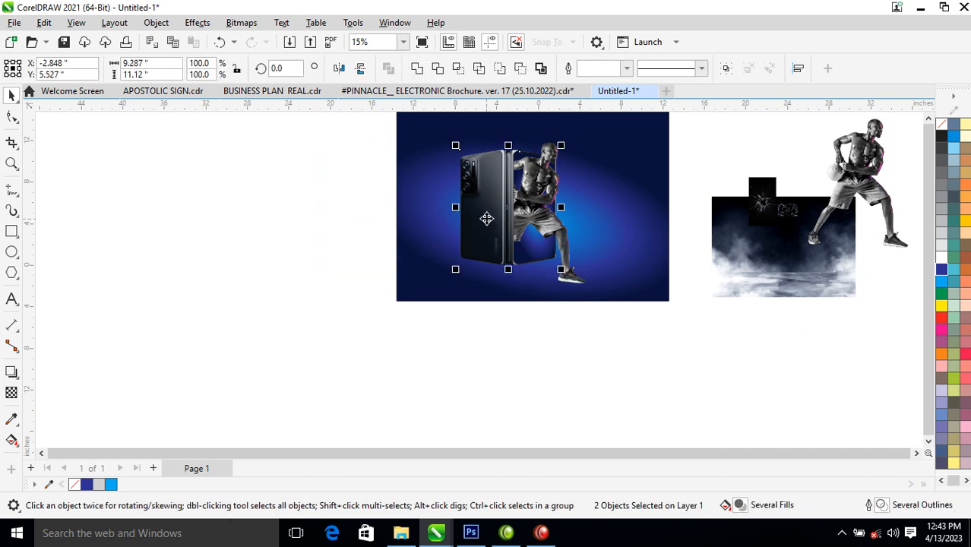
left_click_drag(512, 201, 509, 314)
right_click(509, 313)
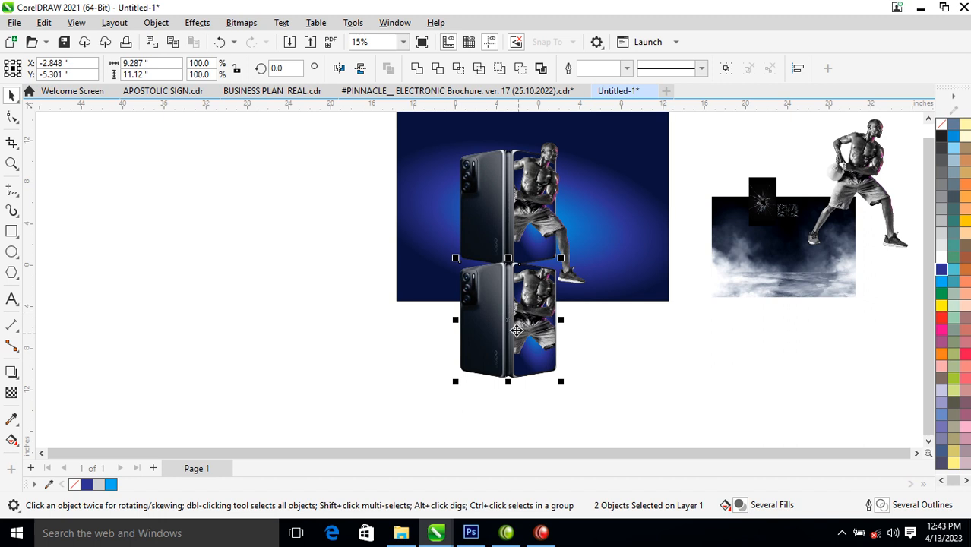
- Extract and delete the athlete from the copied screen panel, and remove the panel's empty PowerClip frame
left_click(534, 303)
right_click(533, 304)
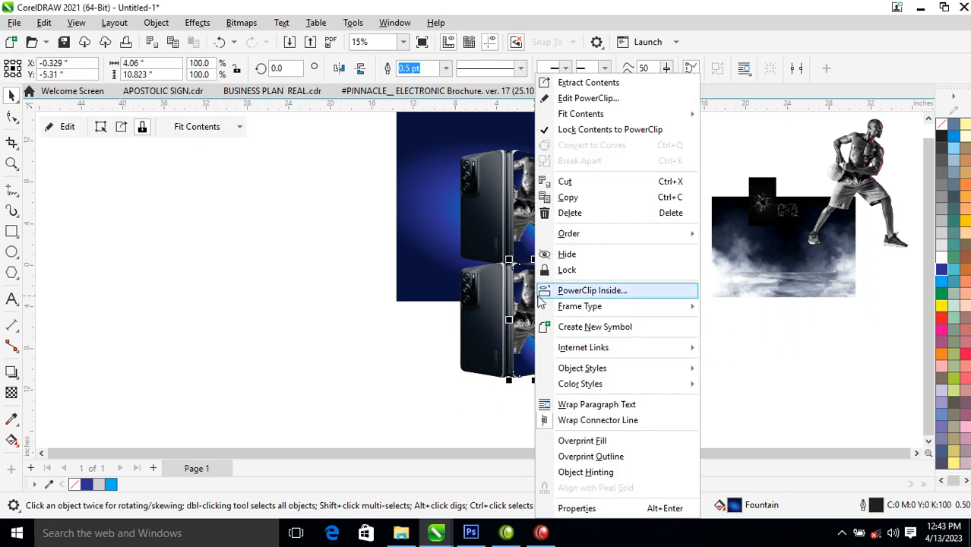
left_click(592, 85)
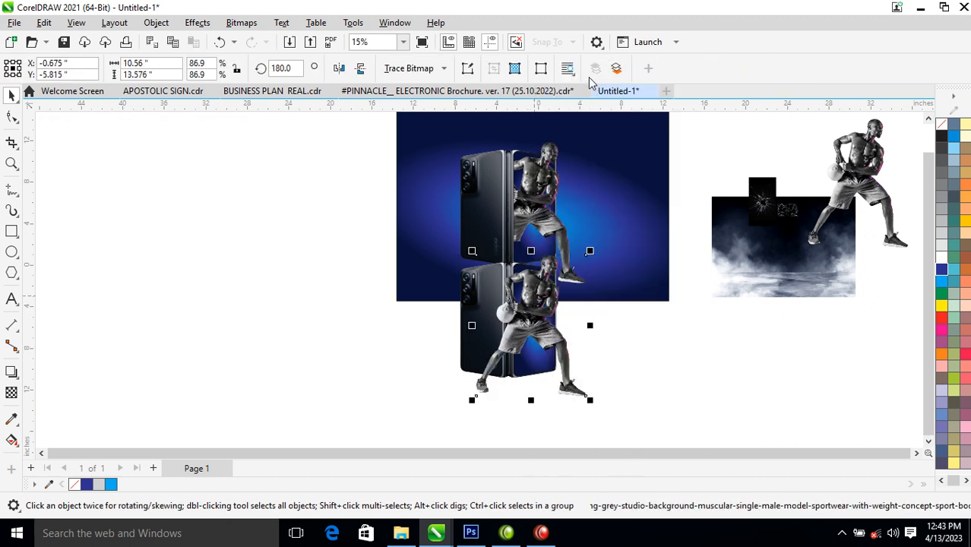
key("Delete")
right_click(542, 335)
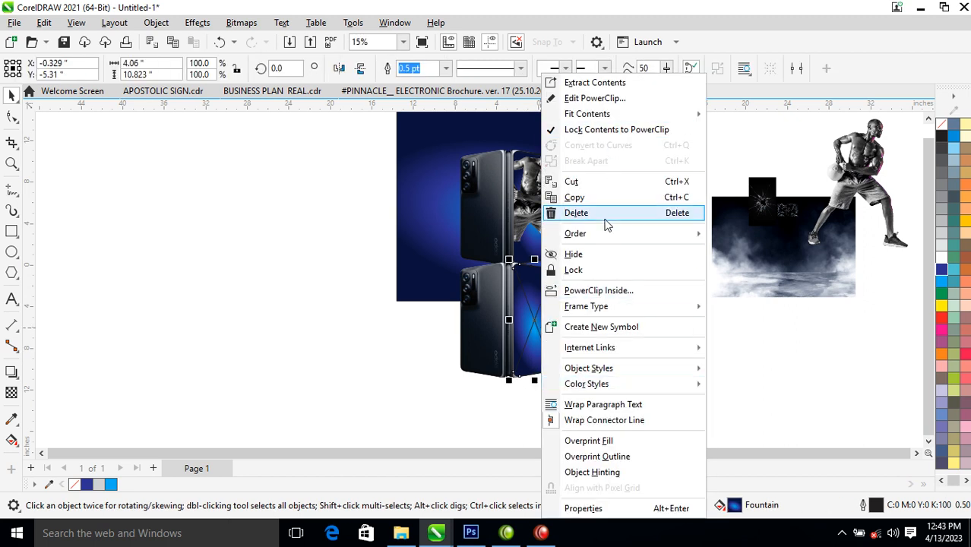
mouse_move(610, 312)
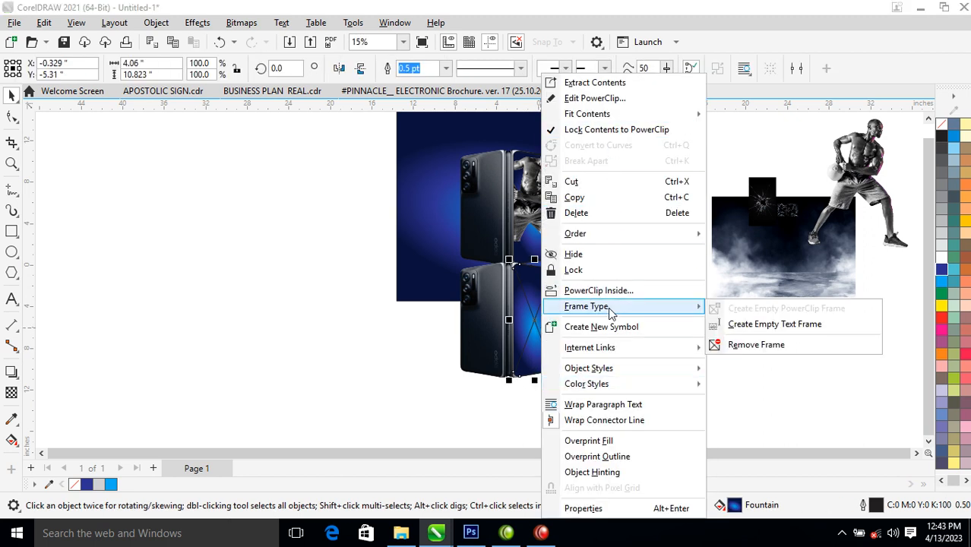
left_click(754, 350)
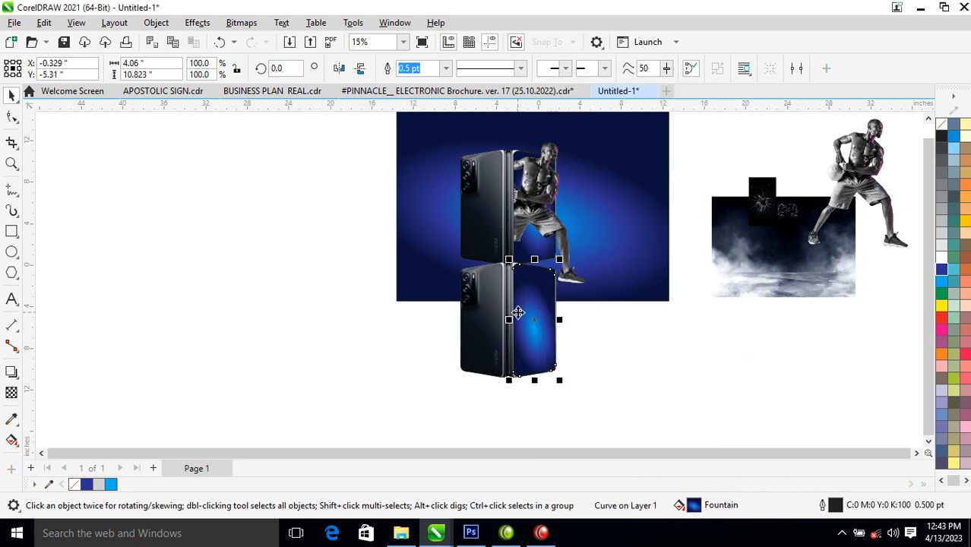
- Convert the lower phone and its gradient panel to a 300 dpi CMYK bitmap with anti-aliasing and a transparent background
left_click_drag(585, 306, 586, 253)
key("alt+b")
key("Return")
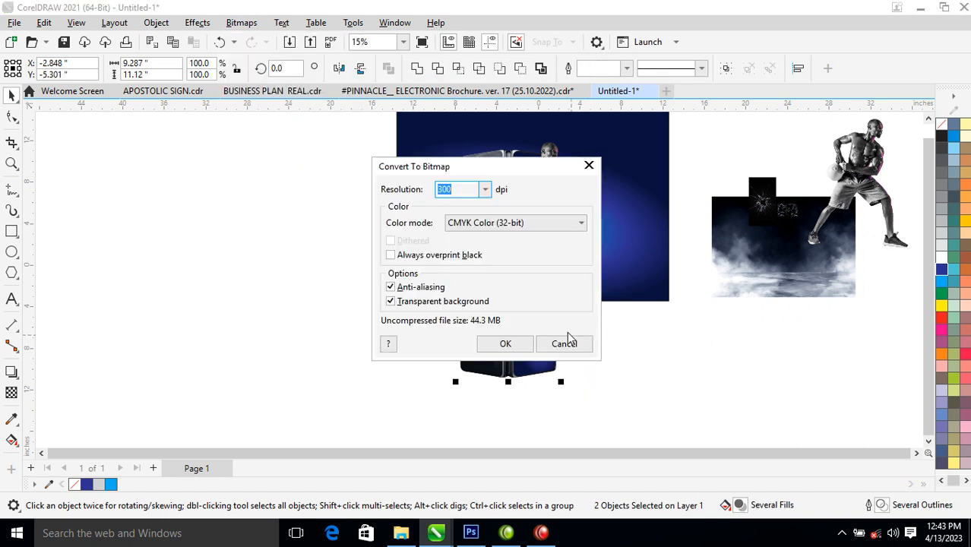
left_click(520, 343)
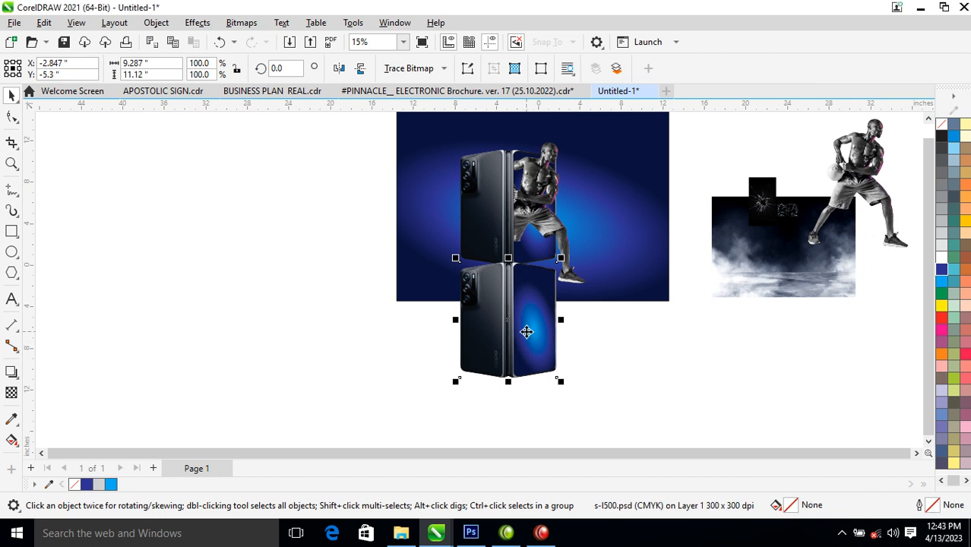
- Try placing a duplicate of the flattened phone beside it, and undo it
key("z")
left_click_drag(369, 224, 665, 401)
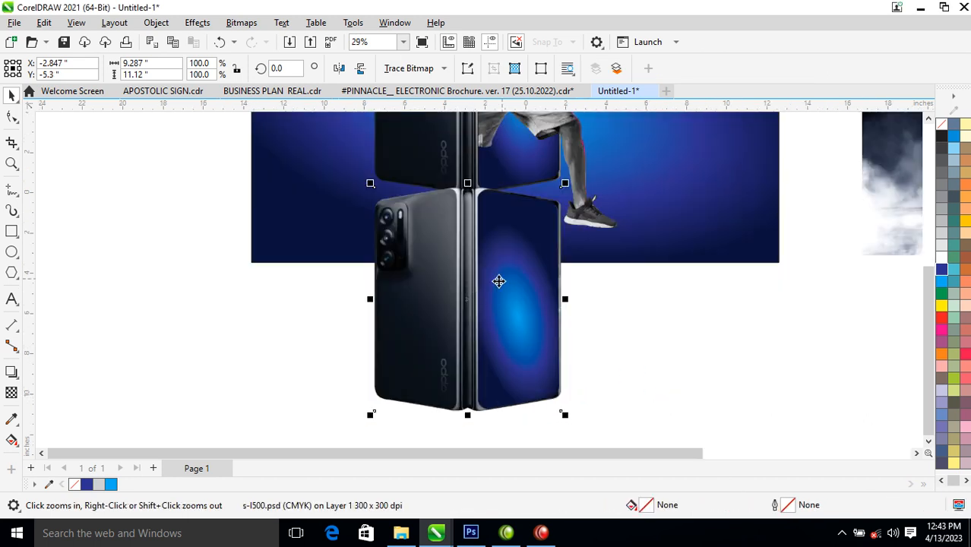
left_click_drag(498, 271, 703, 273)
right_click(703, 272)
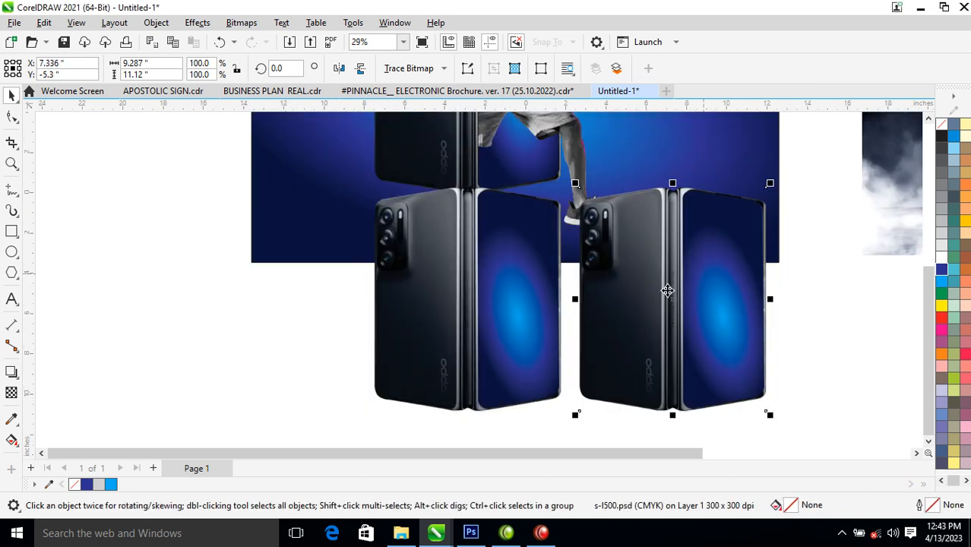
left_click(476, 334, "shift")
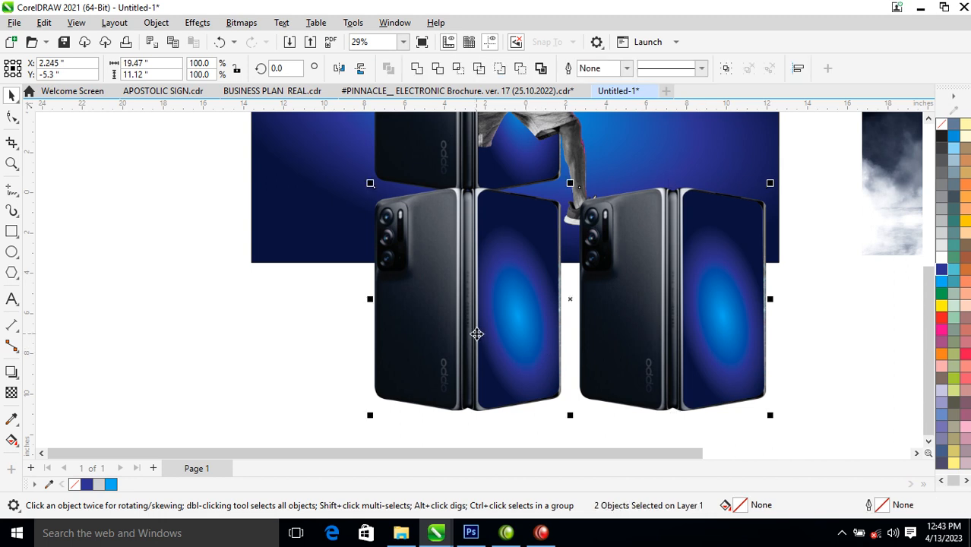
key("ctrl+z")
- Try adding a perspective to the flattened phone and raising the upper corner on its screen side, and undo the distortion
left_click(424, 264)
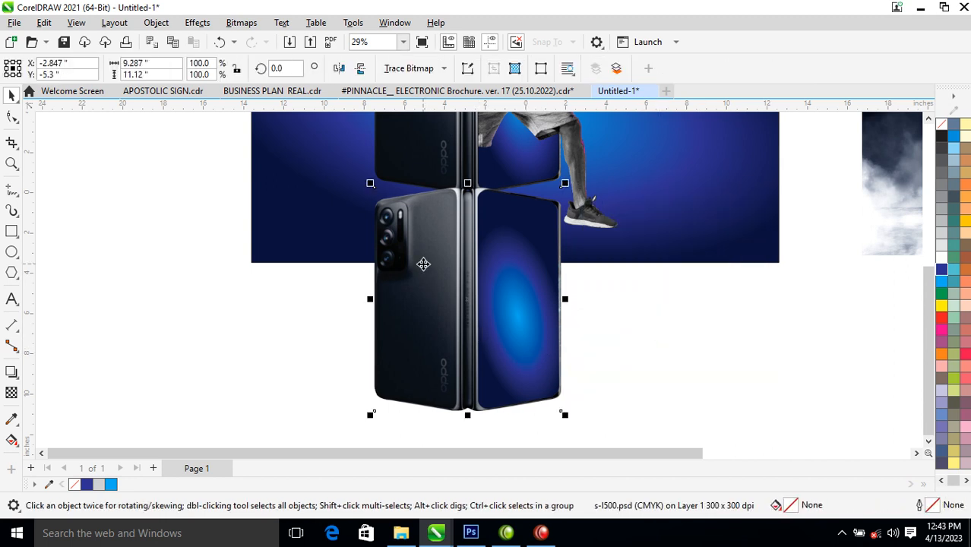
left_click(240, 22)
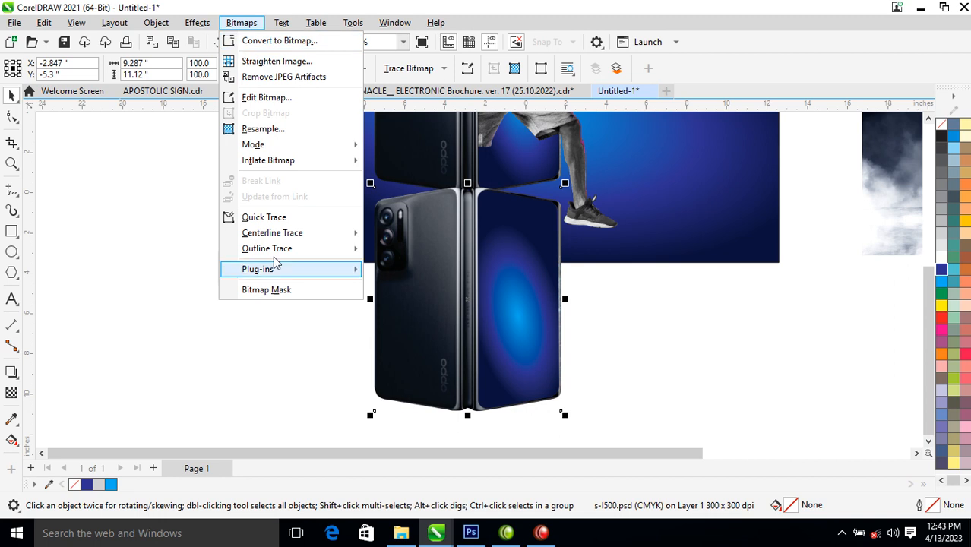
mouse_move(155, 24)
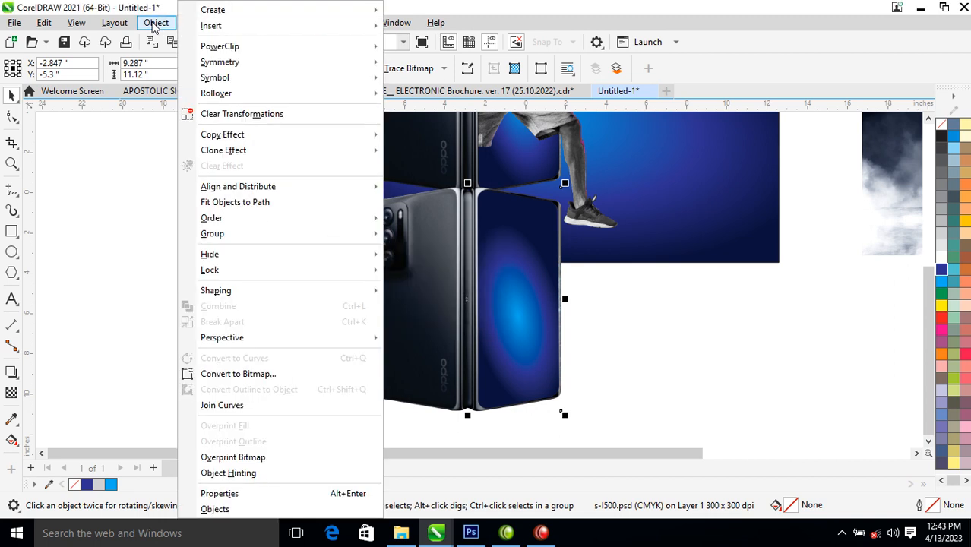
mouse_move(323, 341)
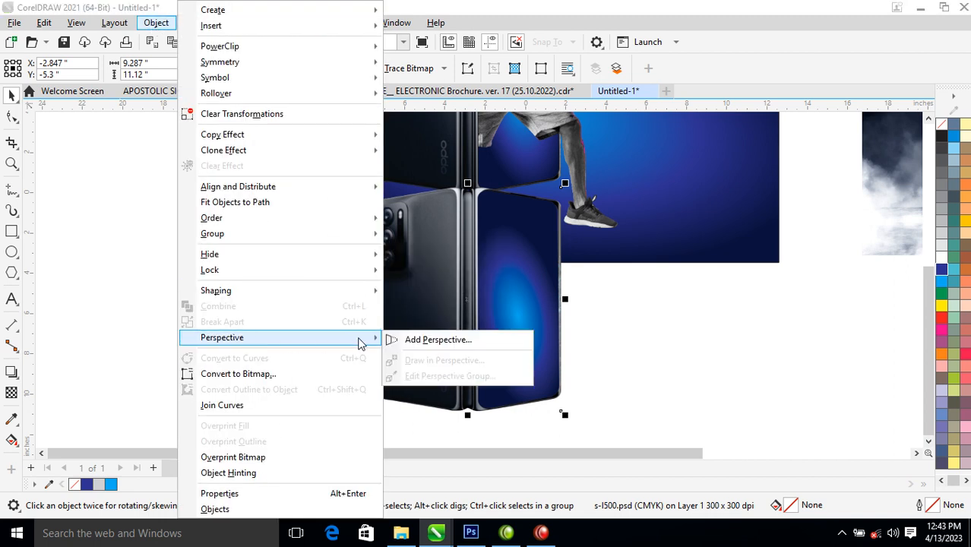
left_click(444, 342)
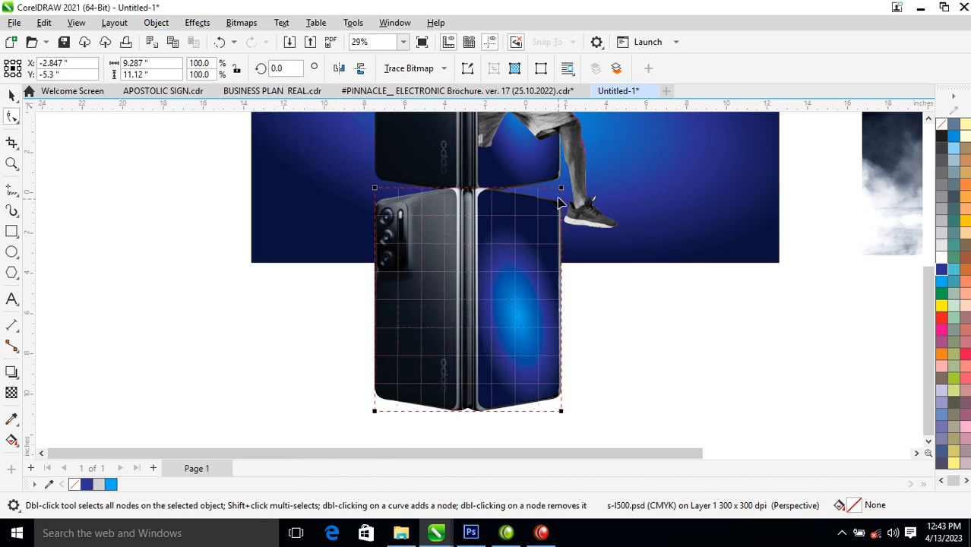
left_click_drag(562, 188, 561, 172)
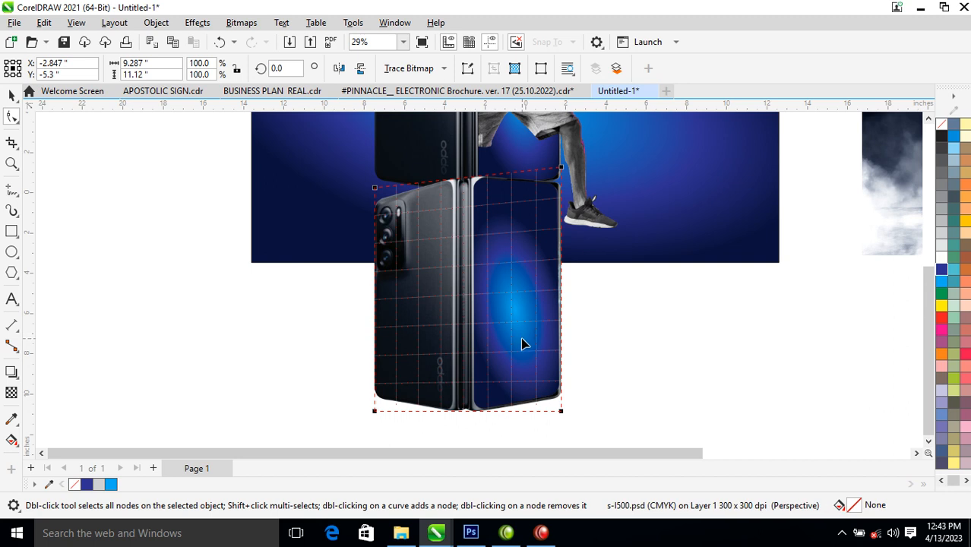
key("space")
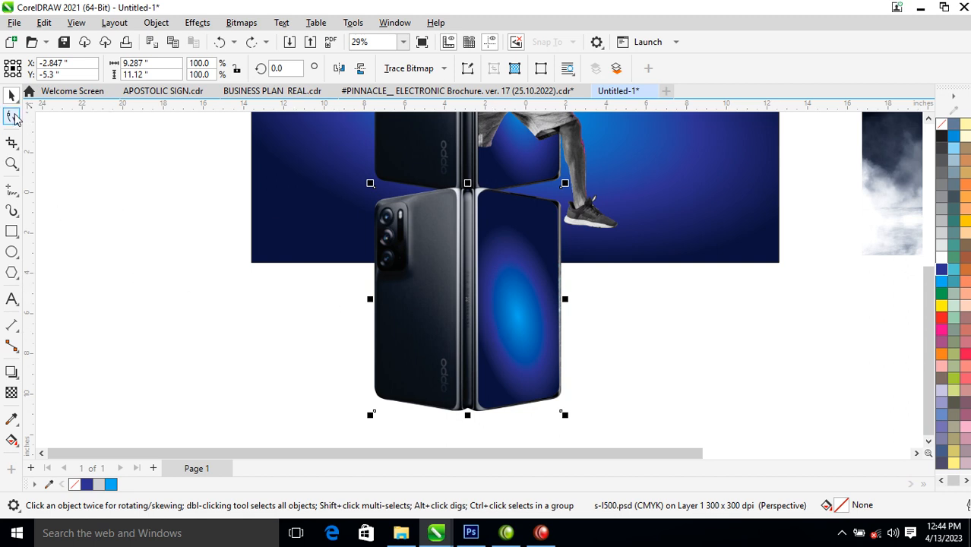
left_click(12, 116)
left_click(351, 150)
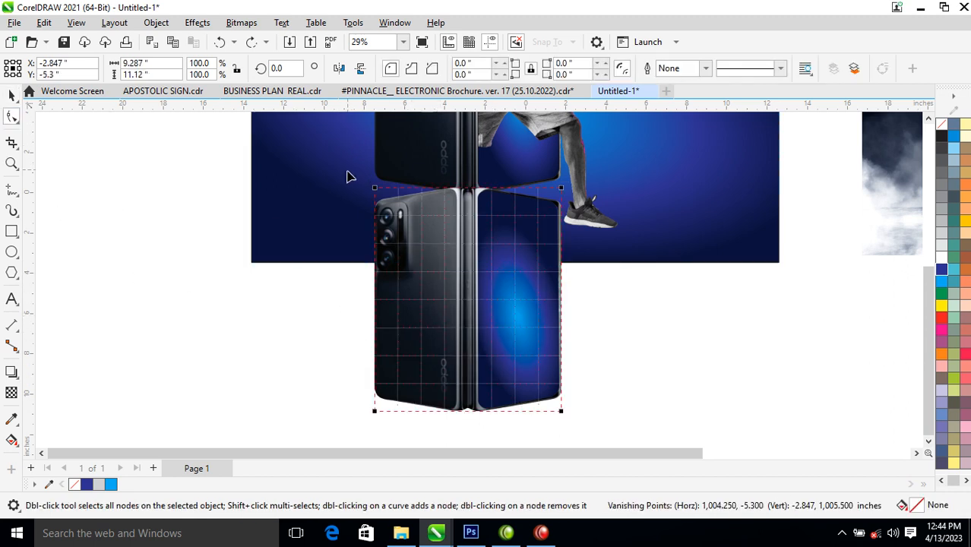
key("space")
left_click(486, 353)
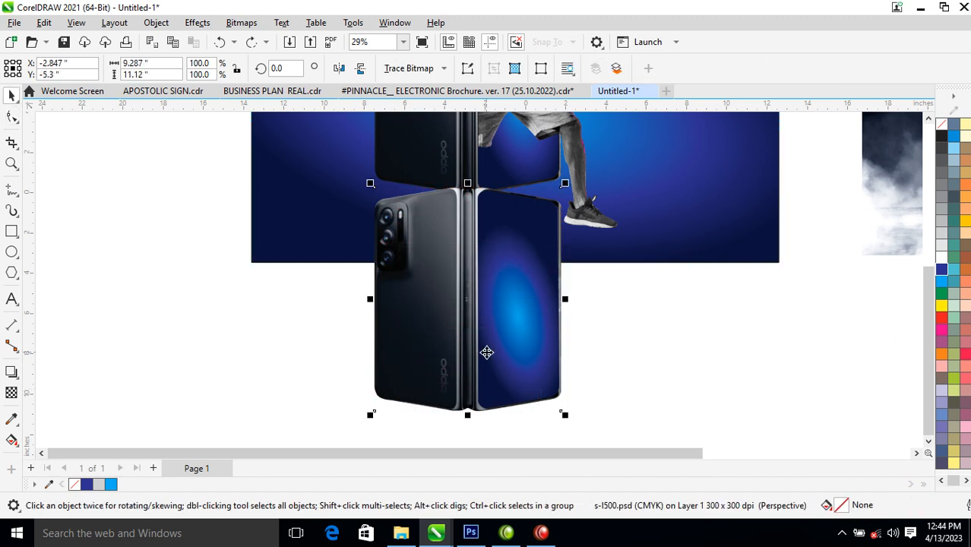
key("alt+b")
key("Escape")
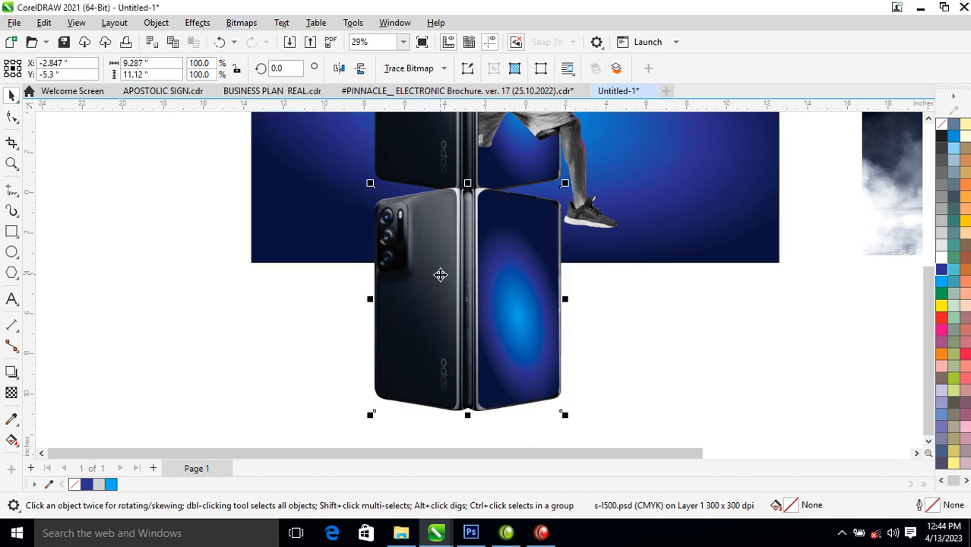
- Crop a duplicate of the flattened lower phone to its screen half, leaving out the camera half and hinge
key("space")
left_click_drag(372, 171, 467, 392)
key("space")
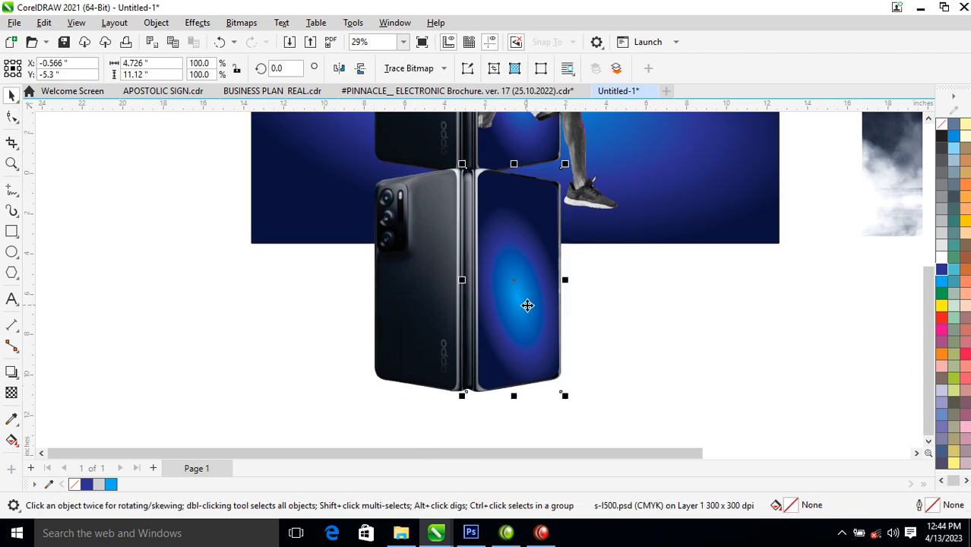
key("alt+b")
key("c")
key("Escape")
- Skew the cropped screen half upward along its outer edge to meet the slanted base of the phone above
left_click(559, 278)
left_click_drag(568, 278, 568, 266)
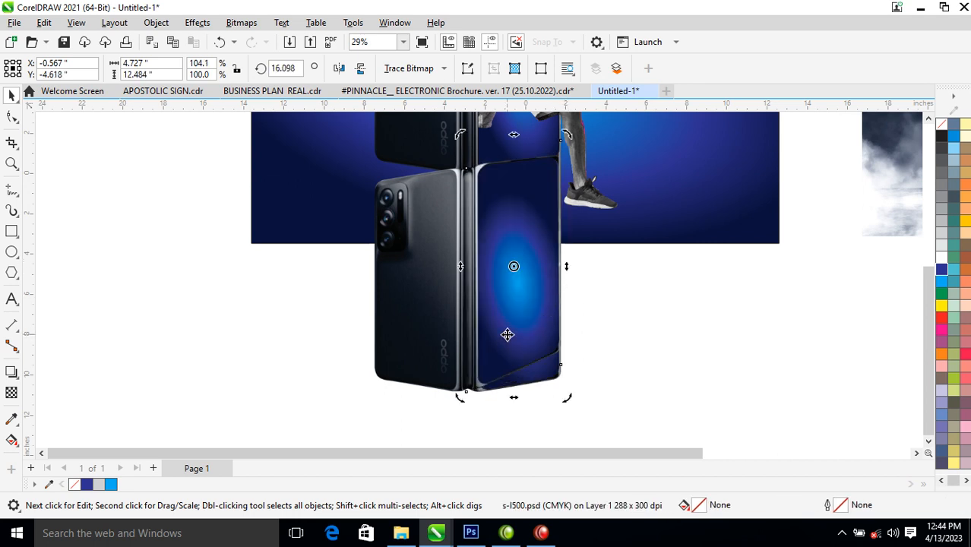
key("ctrl+z")
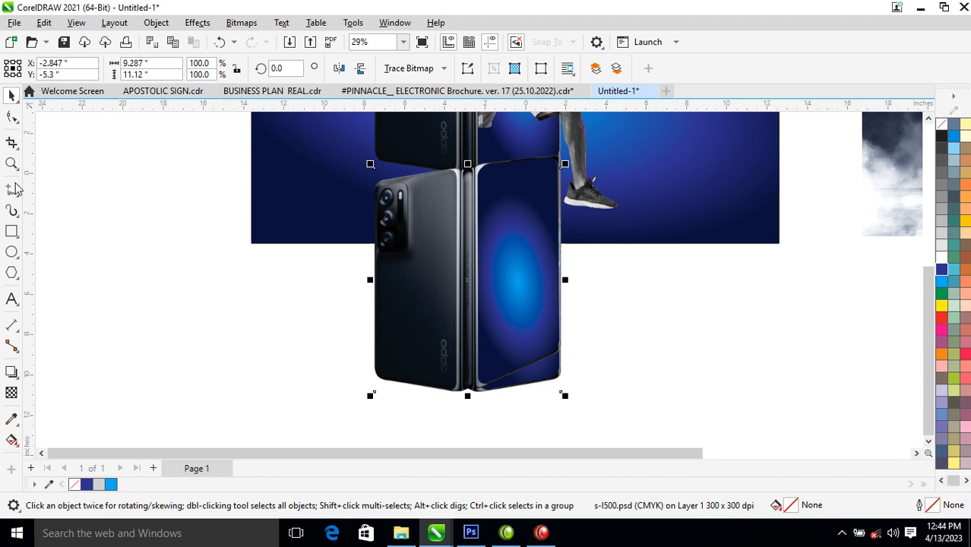
- Crop the remaining full flattened phone to its camera half and hinge by moving its outer nodes inward
left_click(12, 116)
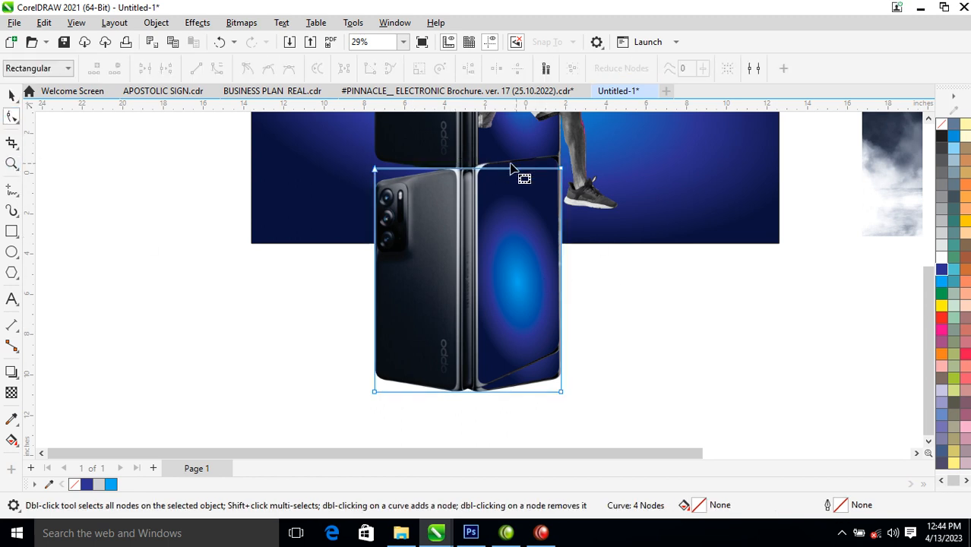
left_click_drag(525, 140, 608, 417)
left_click_drag(593, 152, 526, 419)
left_click_drag(561, 393, 470, 393)
key("space")
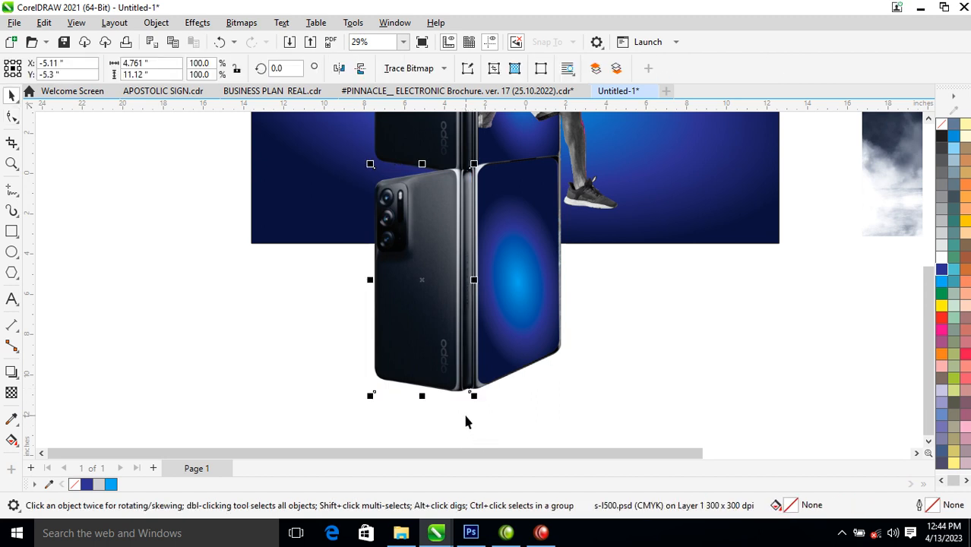
- Try skewing the camera half upward along its outer edge, and undo it
left_click(380, 276)
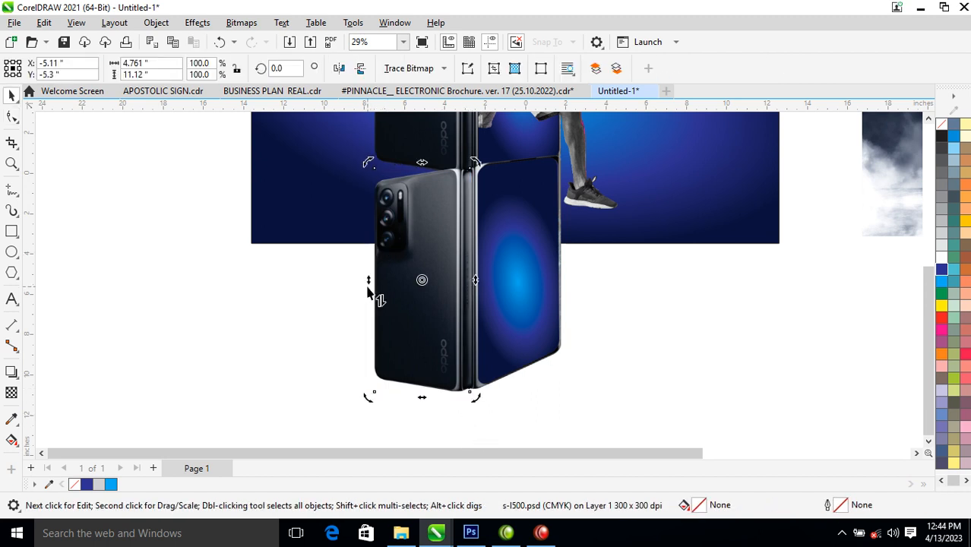
left_click_drag(367, 283, 366, 263)
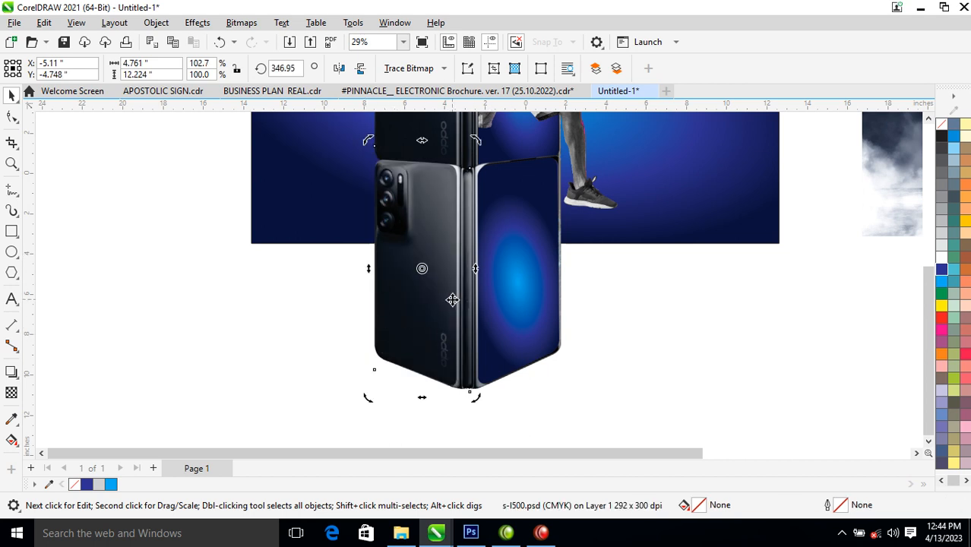
key("ctrl+z")
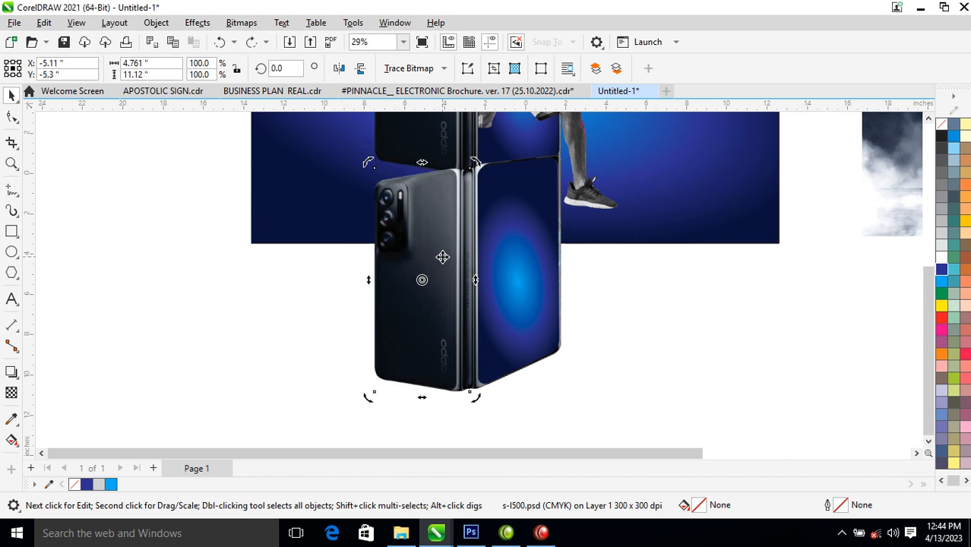
- Mirror the camera half vertically and skew its outer edge upward to meet the base of the phone above
left_click(361, 69)
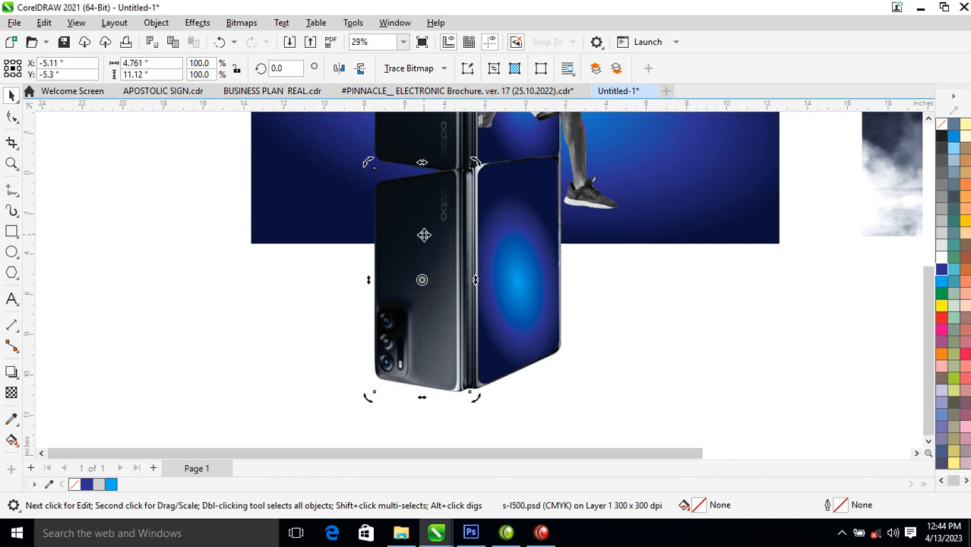
left_click(423, 252)
left_click(399, 260)
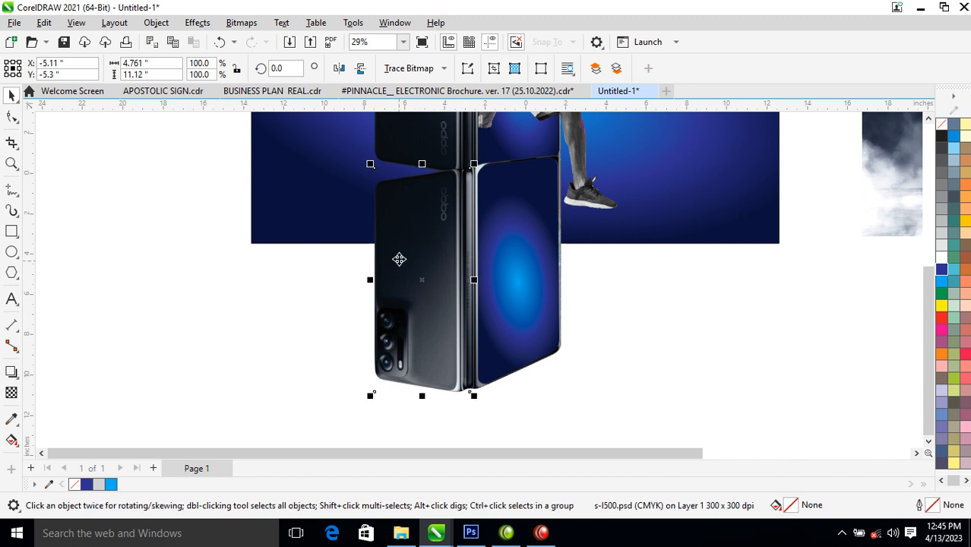
left_click(376, 292)
left_click_drag(370, 282, 370, 265)
- Convert both skewed phone halves to a single 300 dpi CMYK bitmap with anti-aliasing and a transparent background
left_click(507, 298)
left_click(520, 350)
left_click(521, 258, "shift")
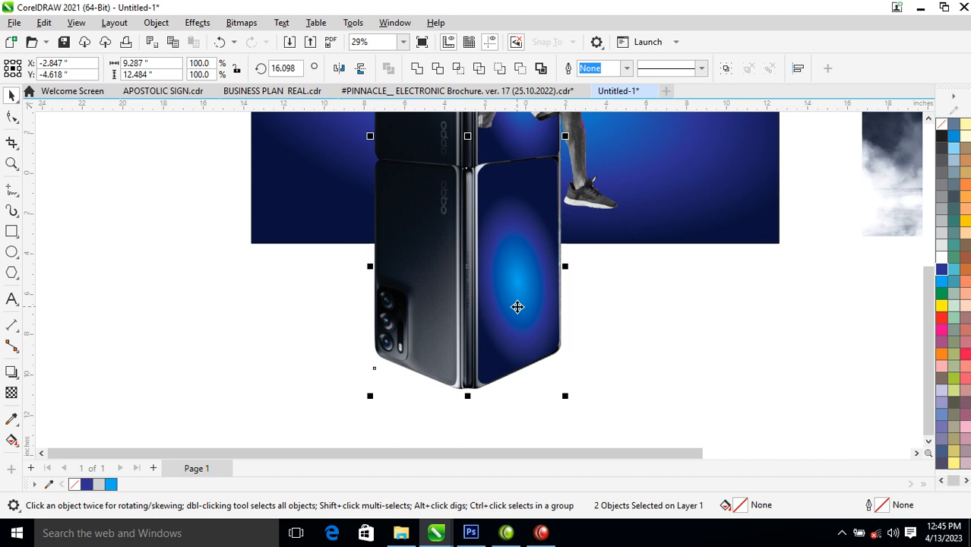
key("alt+b")
key("Return")
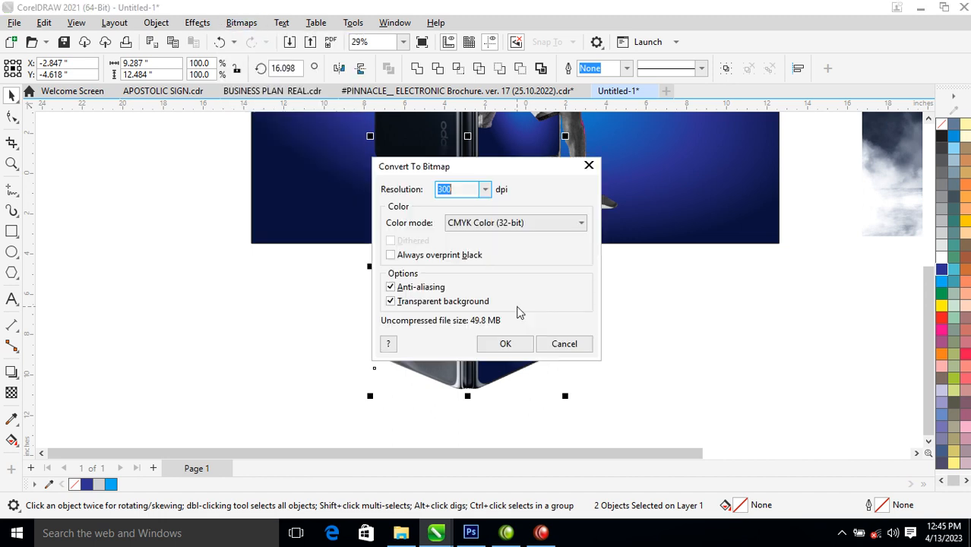
left_click(506, 344)
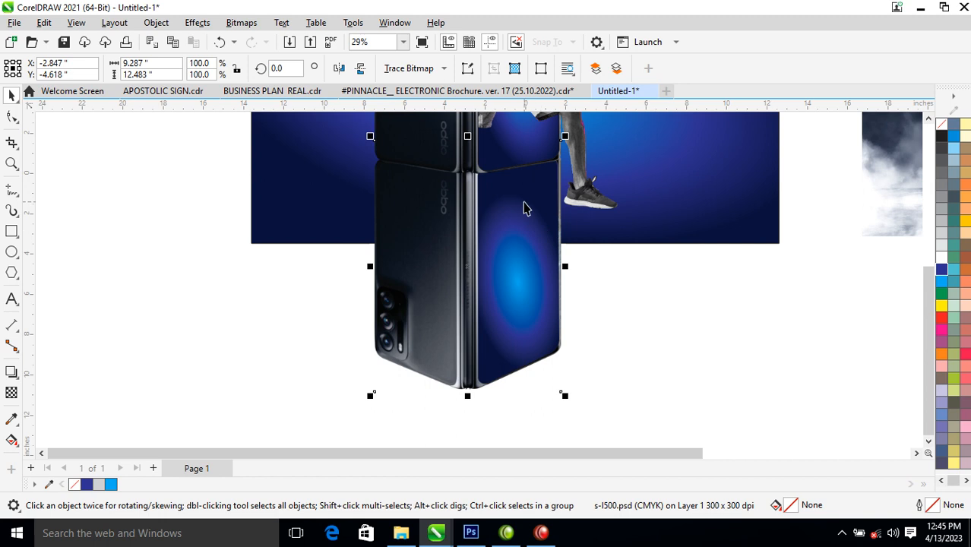
- Nudge the reflected phone slightly down and fade it downward with a linear fountain transparency
key("Down")
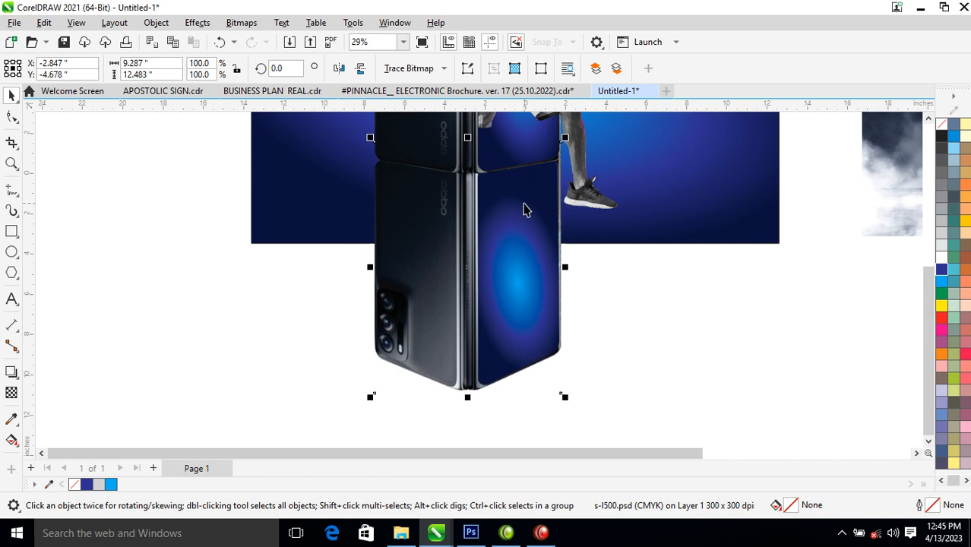
key("Down")
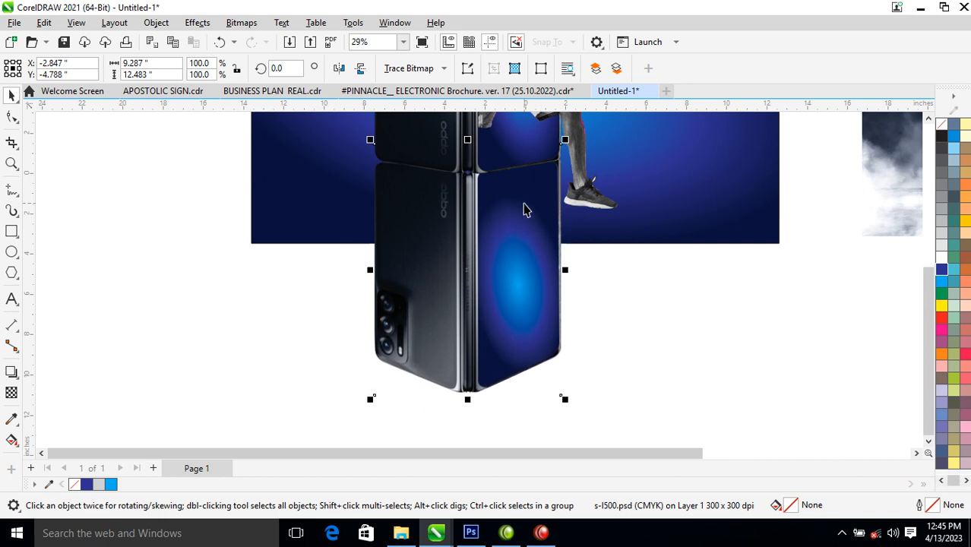
left_click(11, 392)
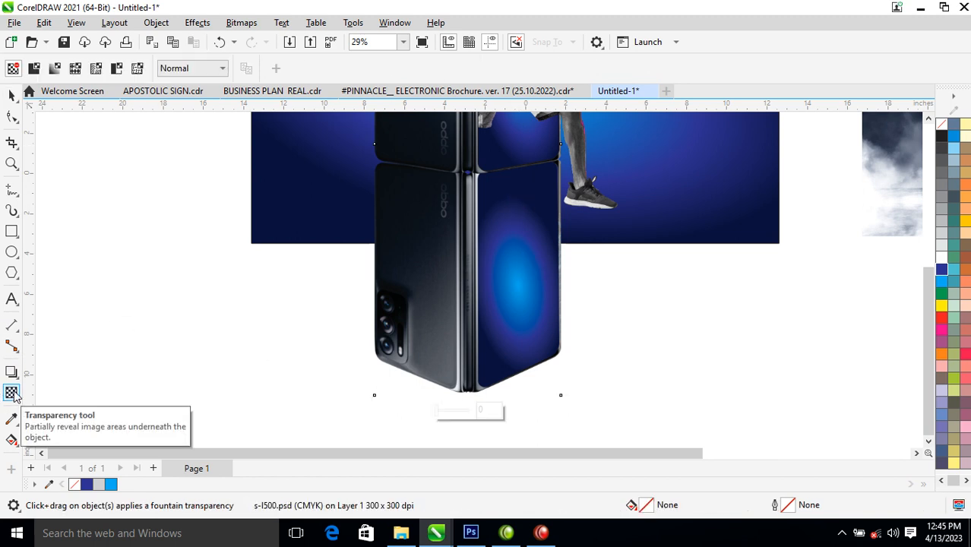
left_click_drag(504, 165, 512, 202)
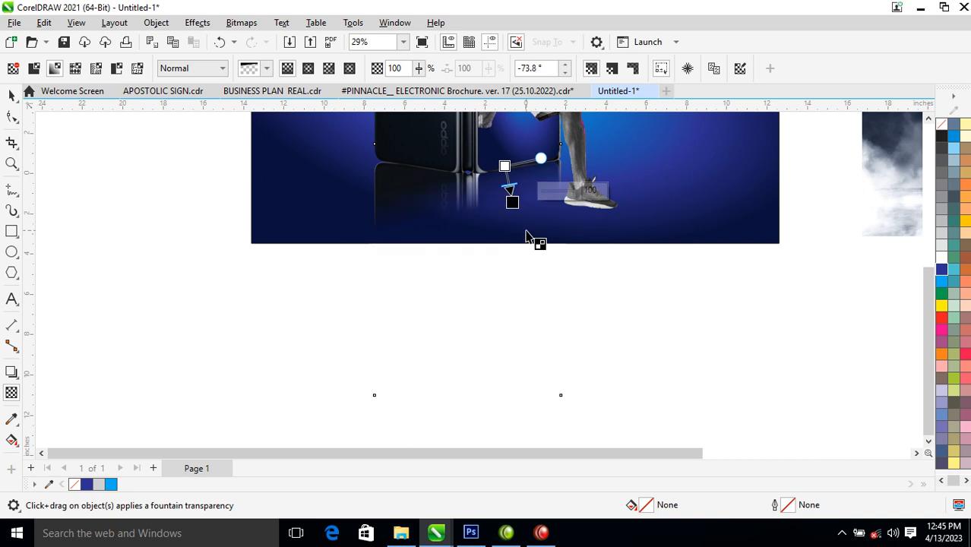
- Redraw the reflection's fountain transparency from the camera half's upper edge to make the fade shorter
key("space")
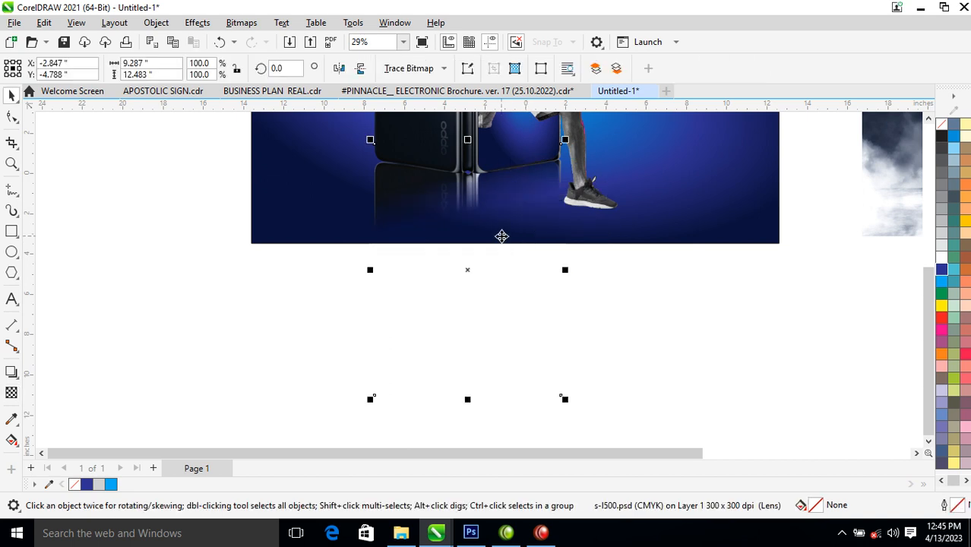
key("alt+b")
key("Return")
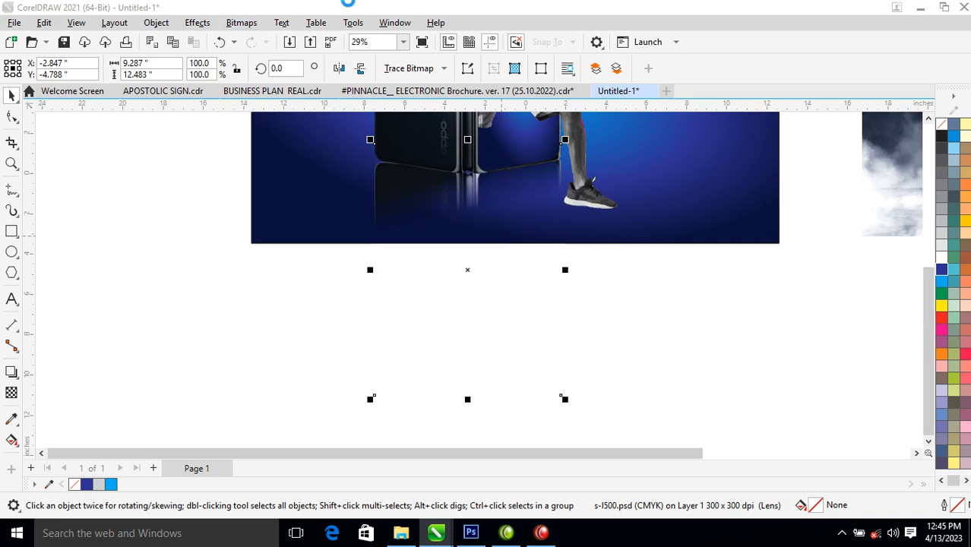
key("space")
left_click_drag(416, 170, 410, 213)
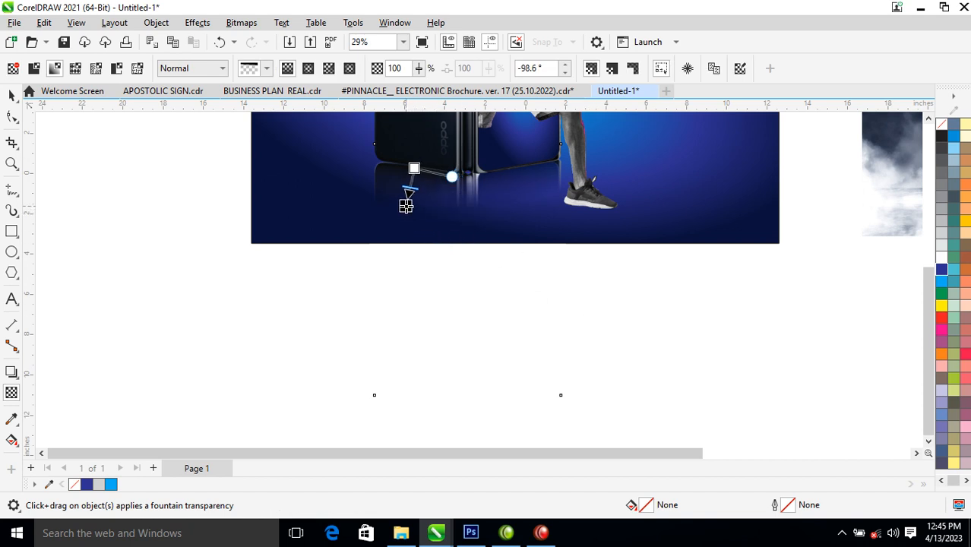
- Convert the faded phone reflection to a bitmap
key("space")
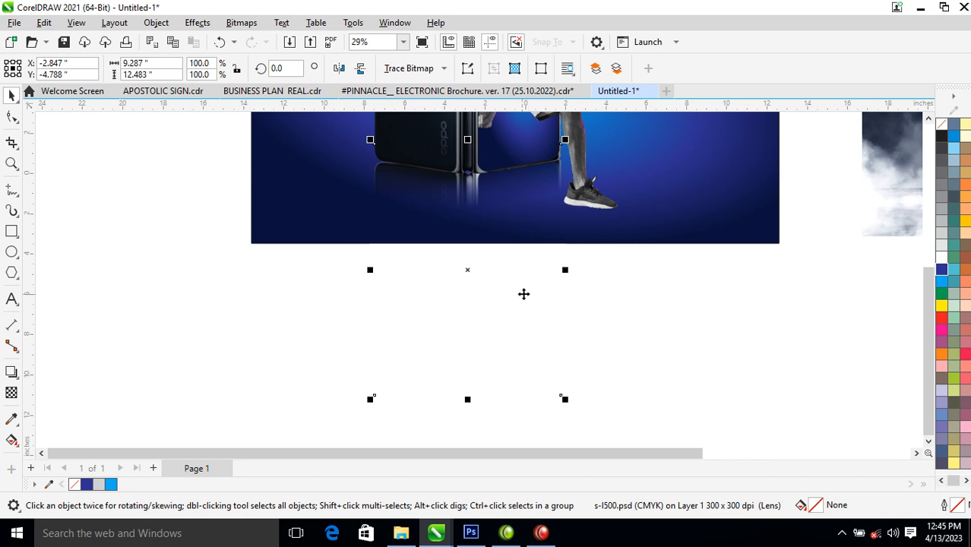
key("alt+b")
key("Return")
key("Return")
- Create a vertically mirrored copy of the athlete directly below the original, with the shoe soles meeting
scroll(563, 231, "down", 4)
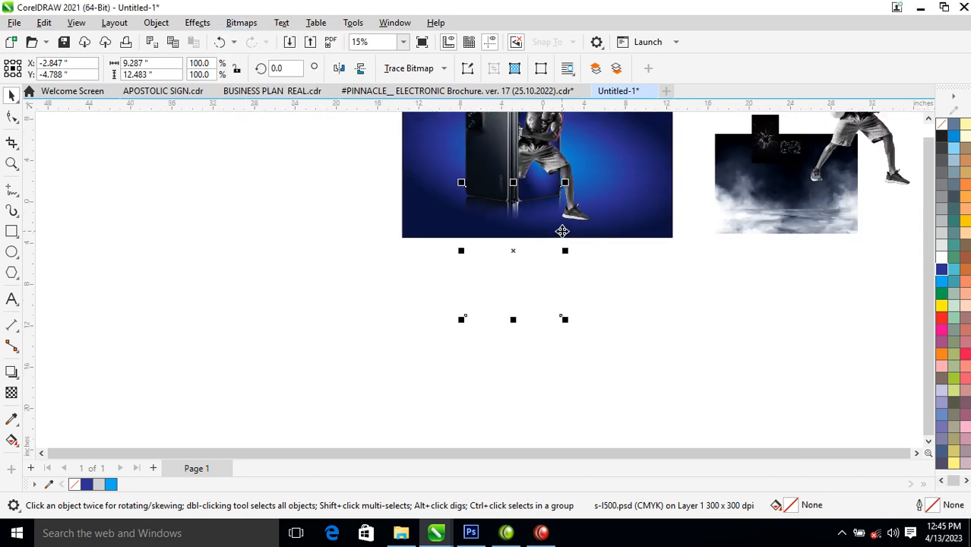
left_click_drag(429, 298, 683, 137)
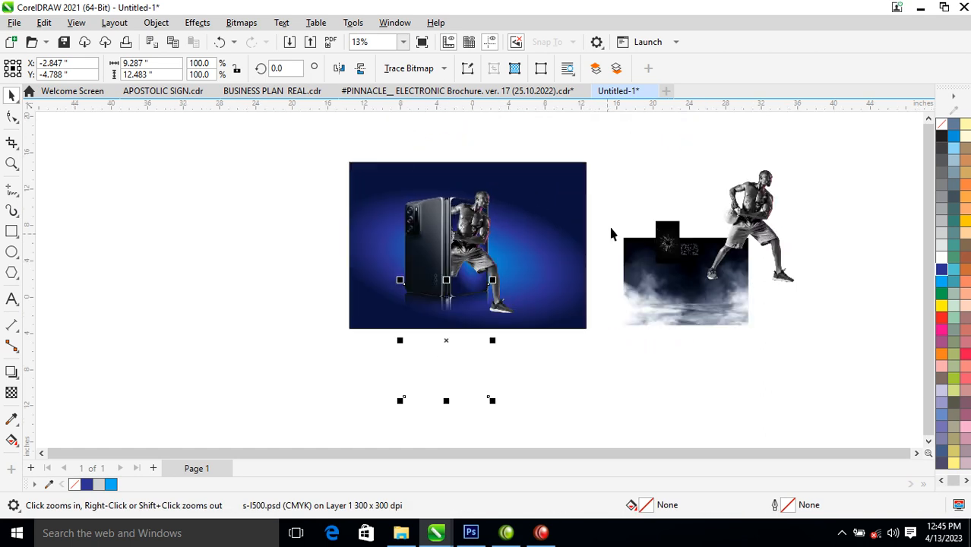
left_click_drag(348, 163, 647, 360)
left_click(450, 251)
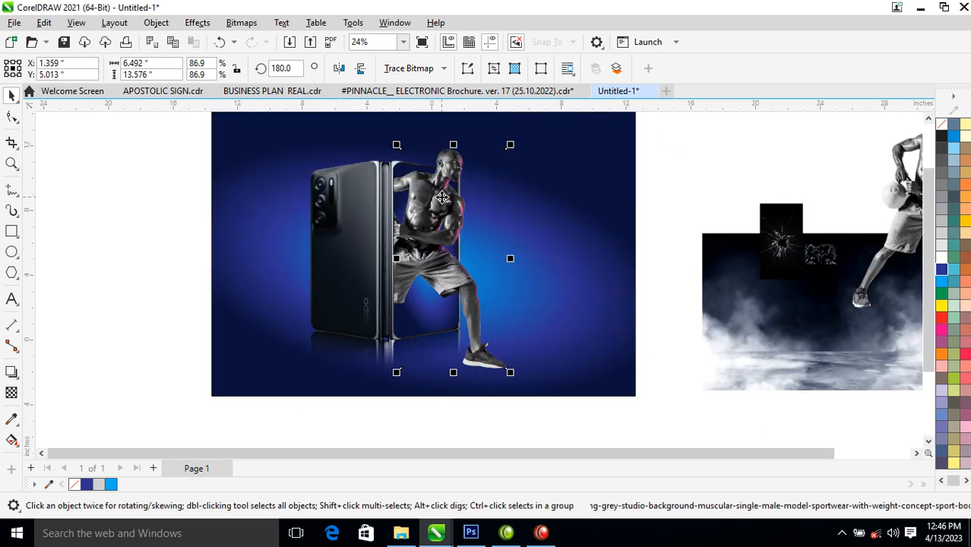
left_click_drag(455, 145, 473, 417)
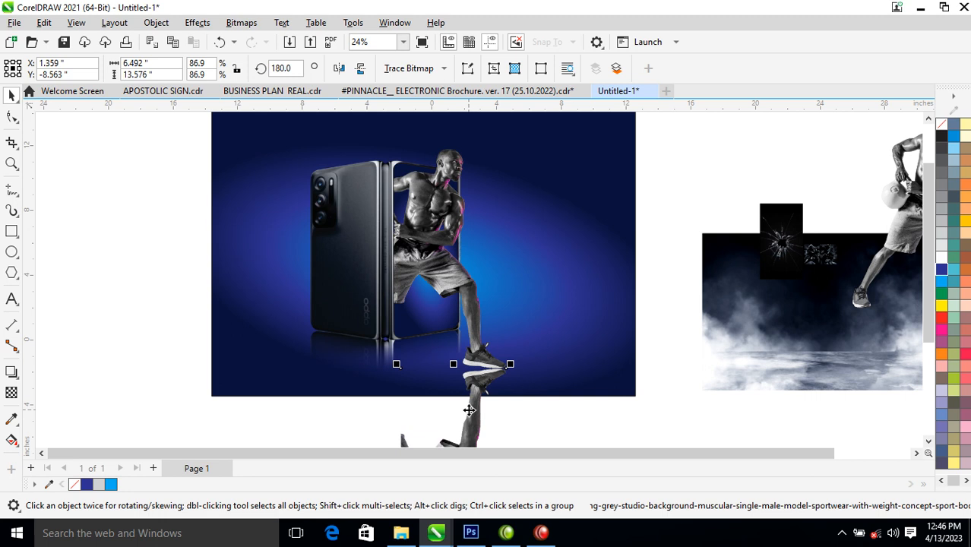
- Skew the mirrored athlete vertically so its shoe sole lines up with the sole of the original shoe
scroll(471, 411, "down", 2)
key("z")
left_click_drag(353, 304, 509, 411)
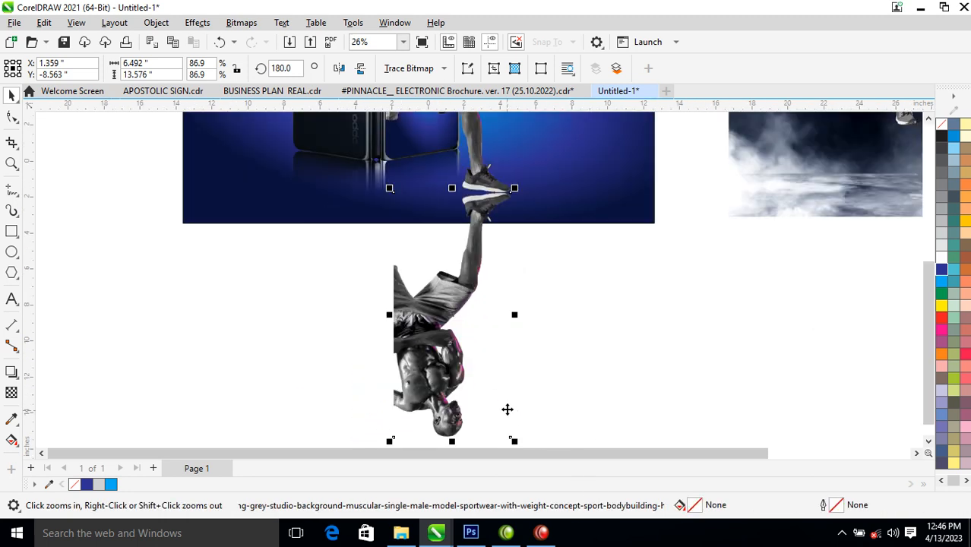
key("space")
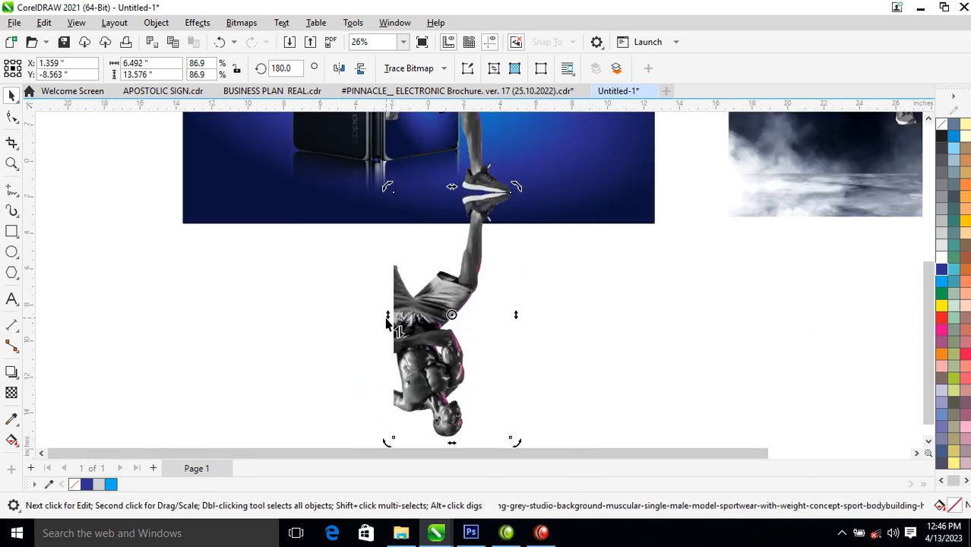
left_click(388, 323)
left_click_drag(387, 323, 389, 287)
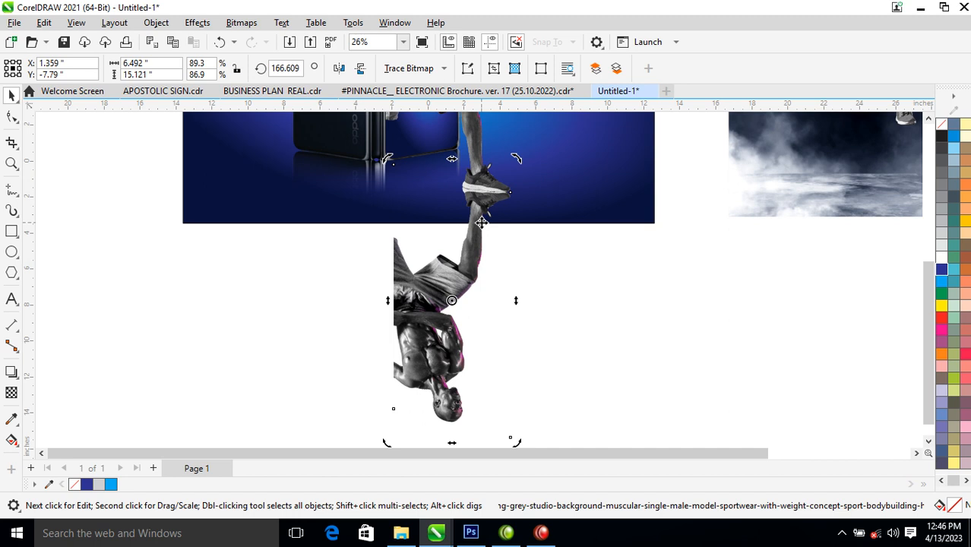
key("shift+Page_Down")
key("ctrl+z")
- Convert the skewed athlete reflection to a 300 dpi CMYK bitmap with a transparent background
left_click(240, 22)
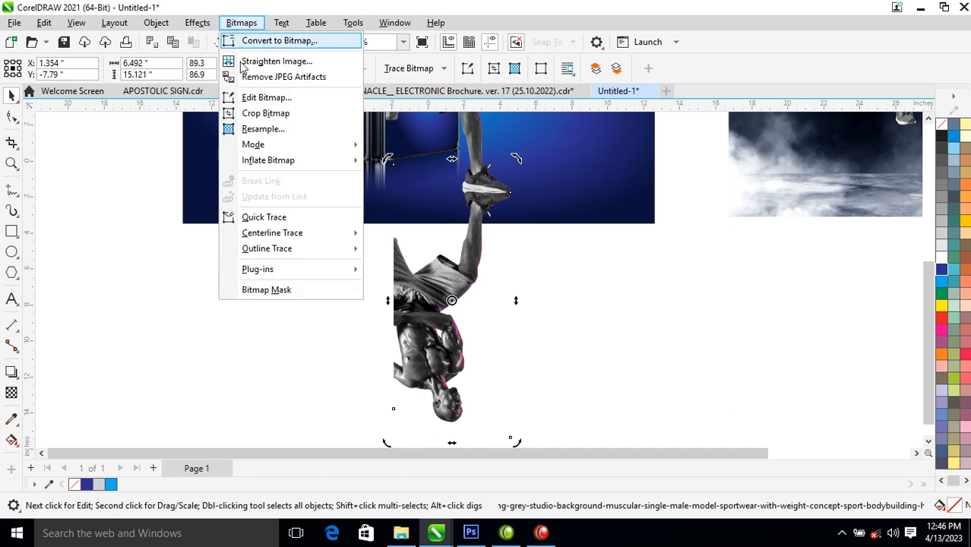
left_click(275, 42)
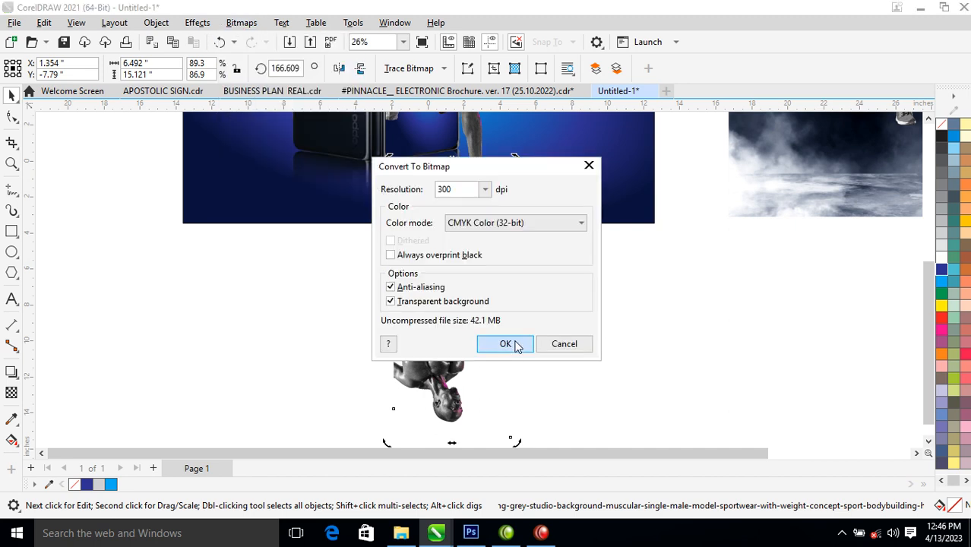
left_click(515, 344)
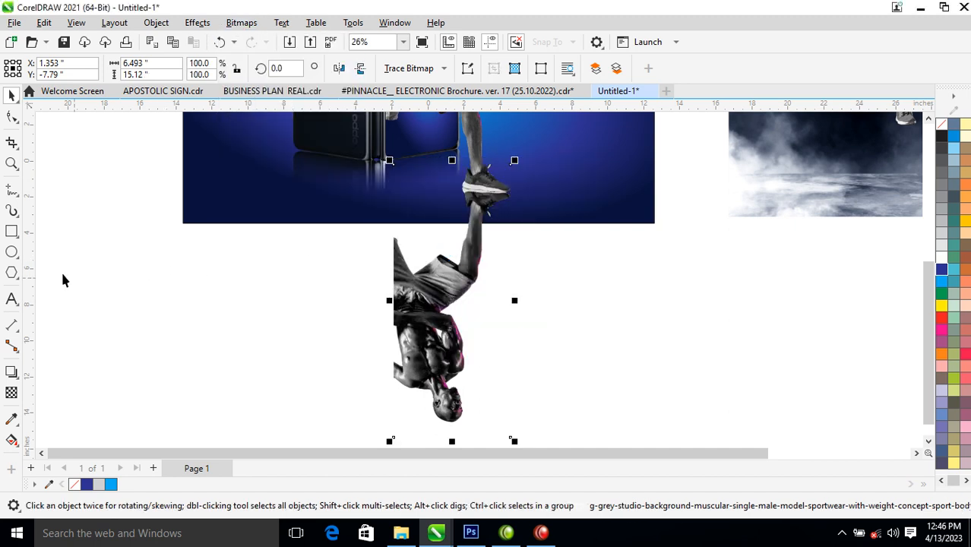
- Fade the athlete's reflection downward from the shoe with a linear fountain transparency and convert it to a bitmap
left_click(11, 394)
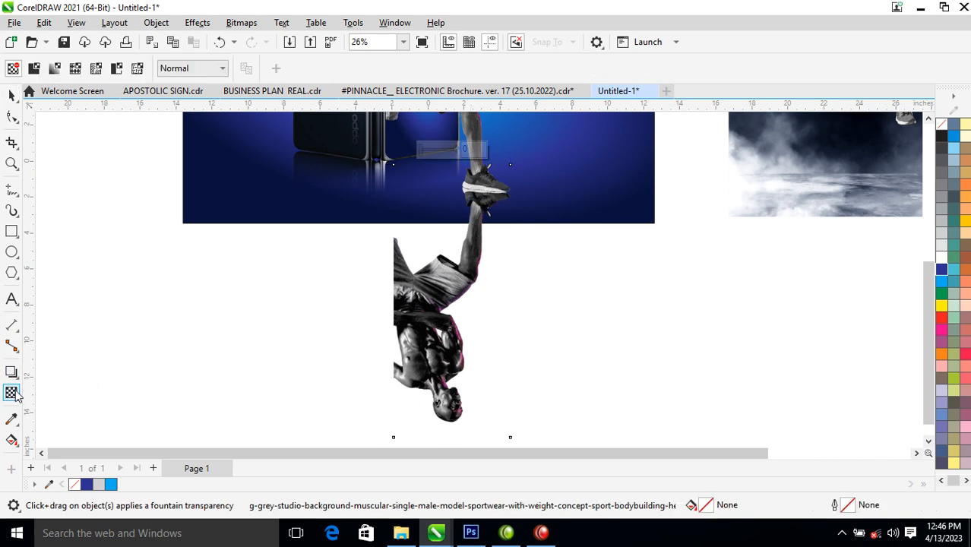
left_click_drag(486, 186, 484, 225)
left_click_drag(486, 182, 484, 154)
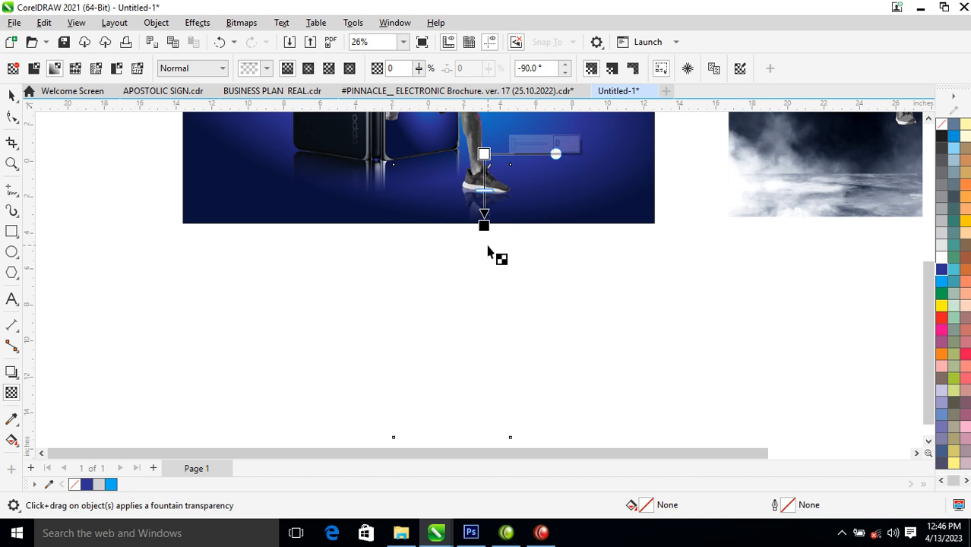
key("space")
key("alt+b")
key("Return")
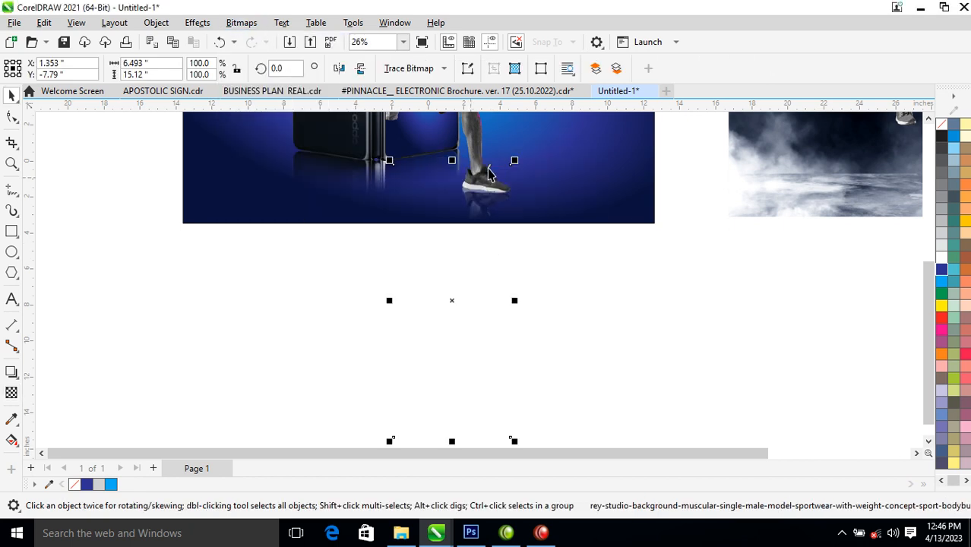
- Place an enlarged copy of the smoke image, about 25.75 by 18.04 inches, over the advert's background
scroll(501, 220, "down", 4)
key("z")
left_click_drag(362, 275, 615, 141)
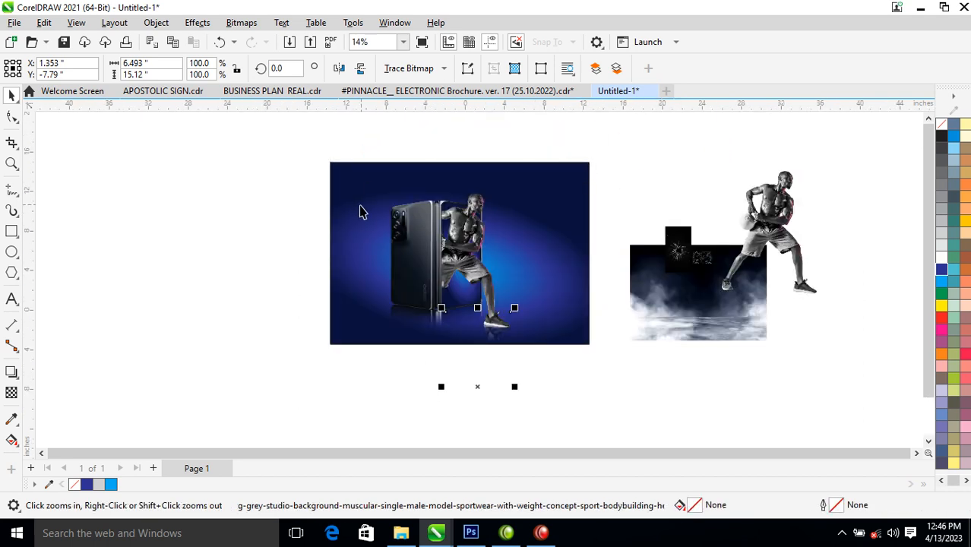
scroll(357, 214, "down", 2)
left_click_drag(326, 164, 654, 325)
left_click_drag(730, 363, 541, 406)
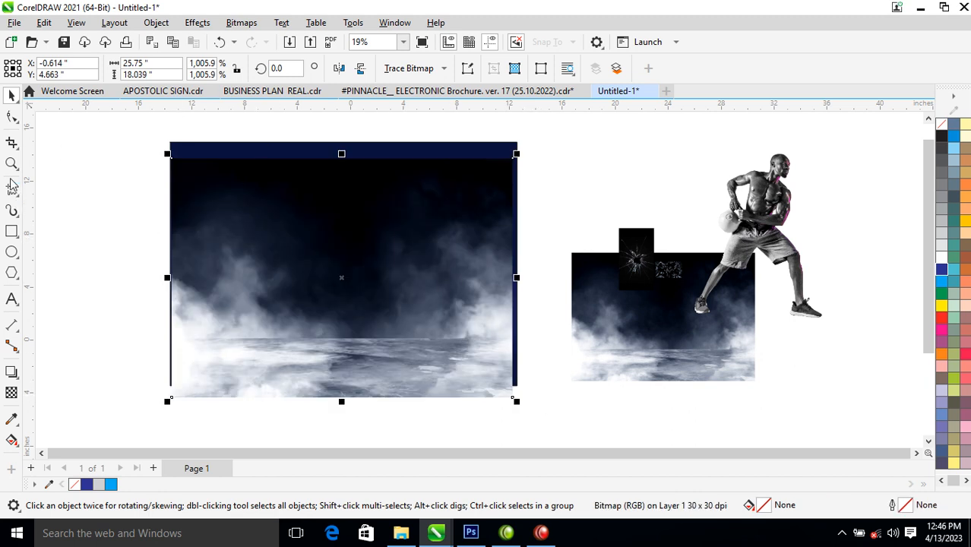
- Fade out the upper edge of the smoke copy with a linear fountain transparency and convert it to a bitmap
left_click(12, 393)
left_click_drag(357, 222, 358, 165)
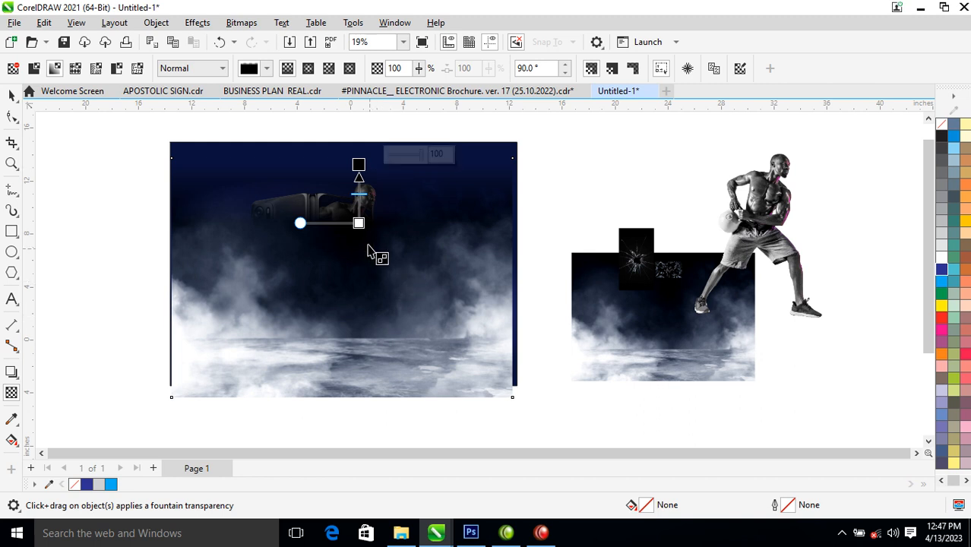
key("space")
left_click(241, 23)
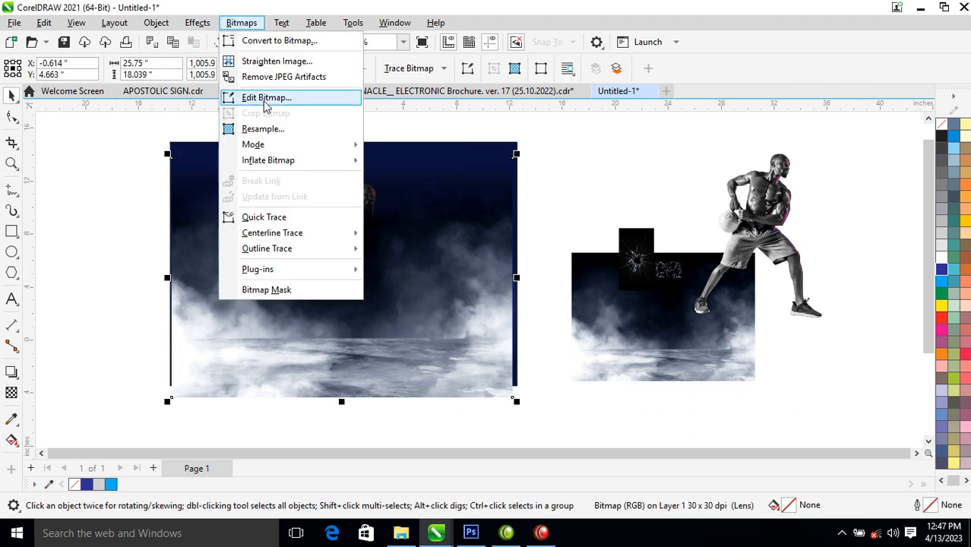
left_click(278, 41)
left_click(506, 342)
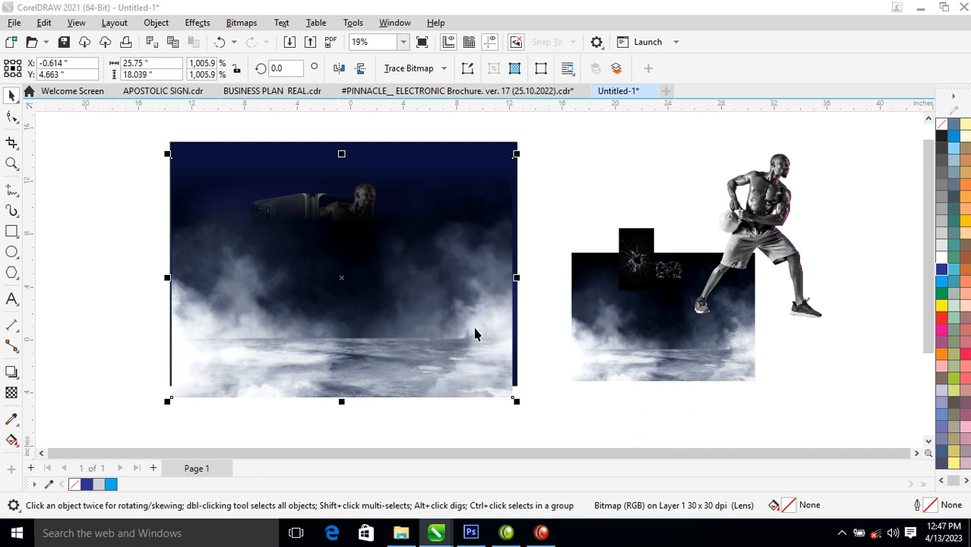
- Set the smoke bitmap's merge mode to Screen and convert the result to a bitmap
left_click(12, 393)
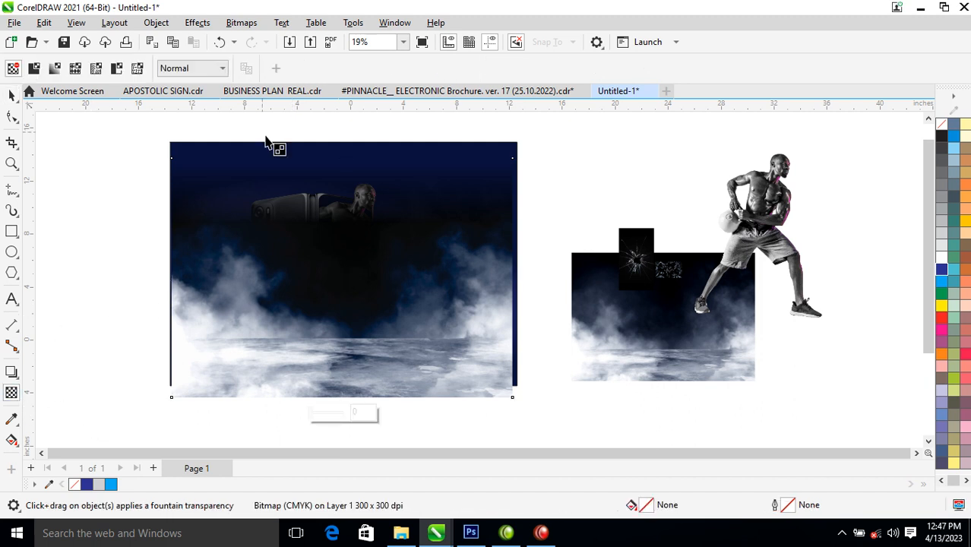
left_click(223, 72)
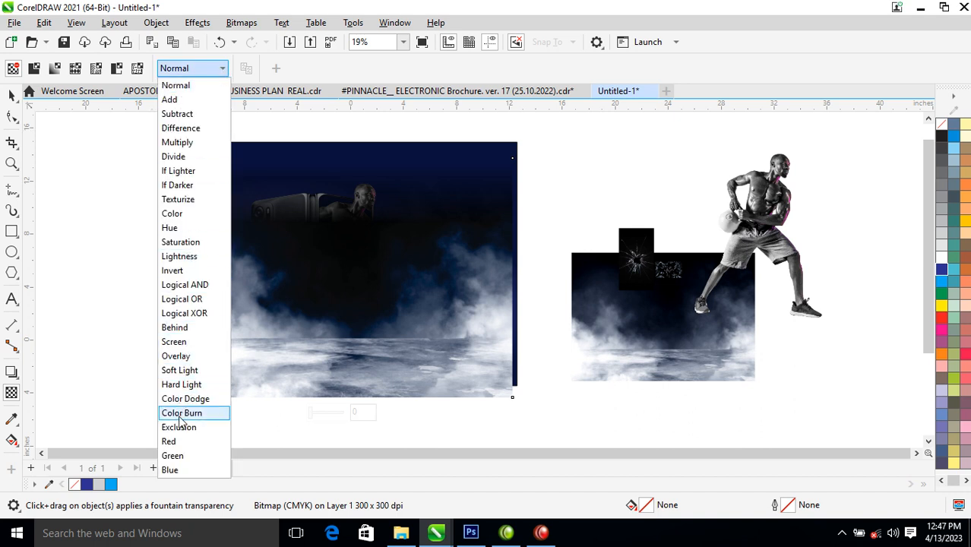
left_click(184, 342)
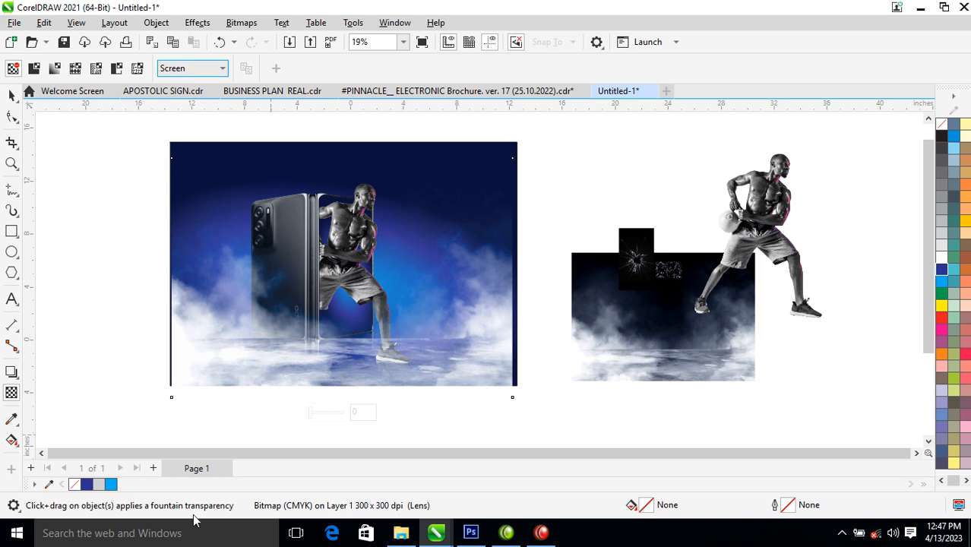
left_click(12, 95)
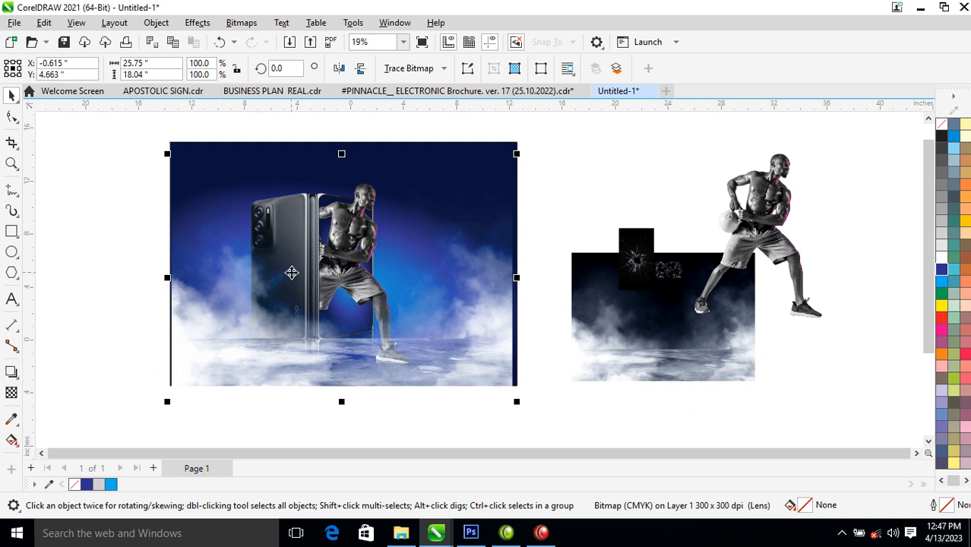
key("alt+b")
key("Return")
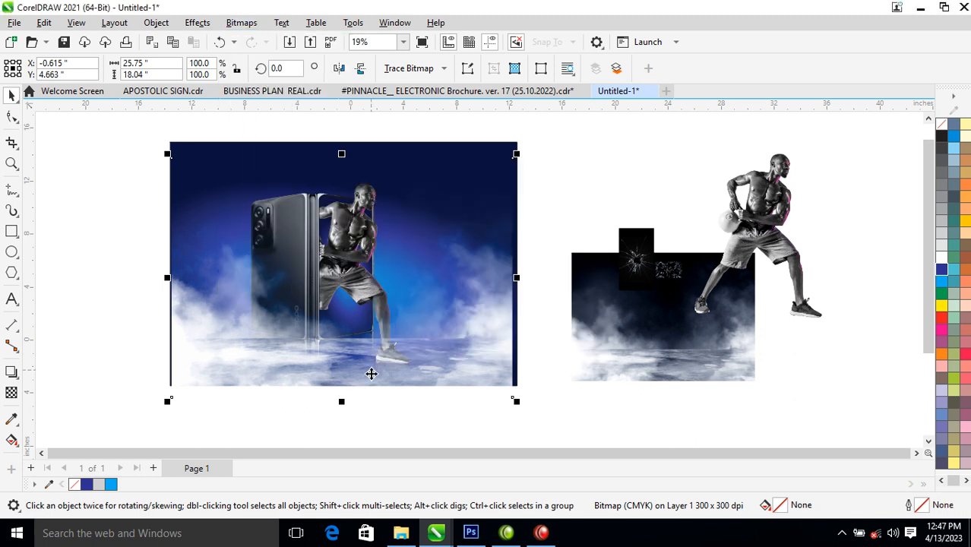
- Try a downward fountain transparency on the Screen-blended smoke, and undo back to the smoke bitmap in Normal mode
left_click(11, 394)
left_click_drag(359, 320, 358, 370)
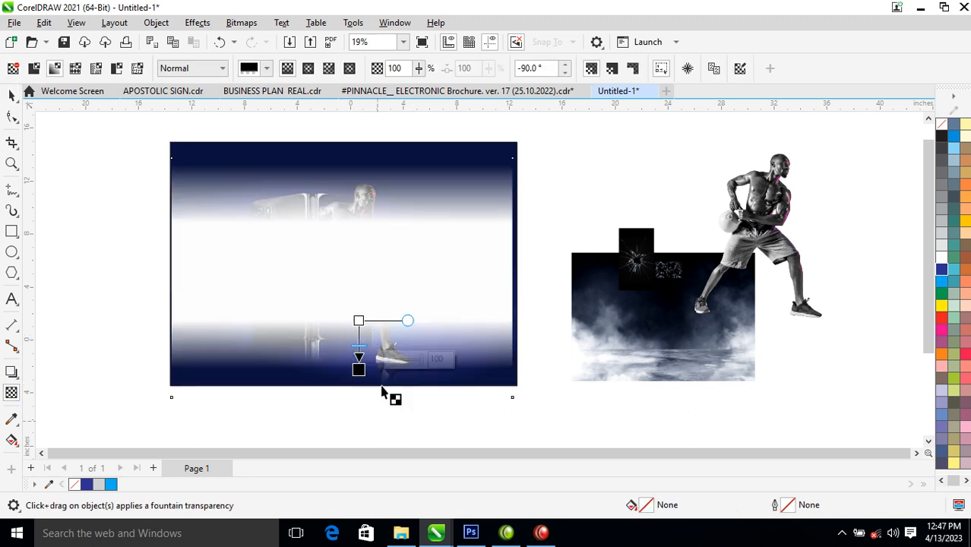
key("space")
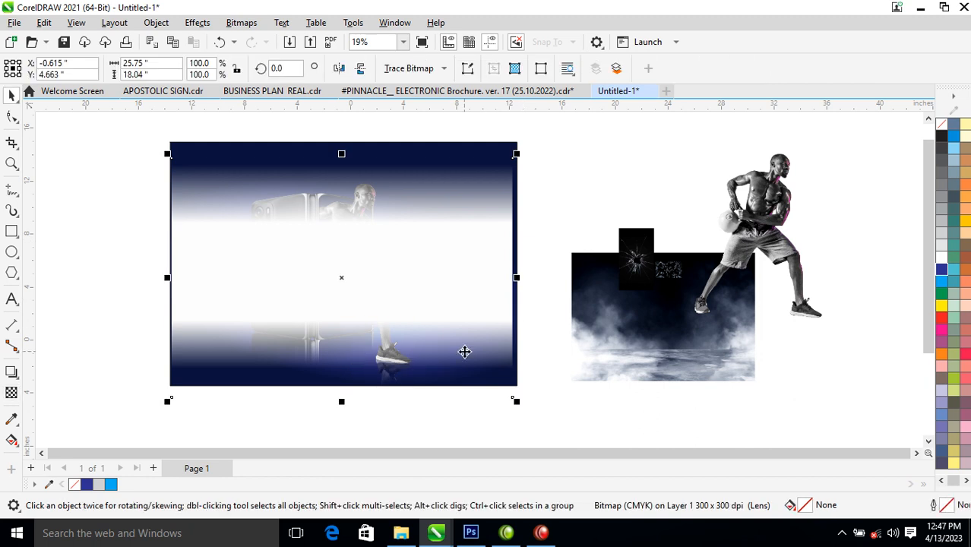
key("ctrl+z")
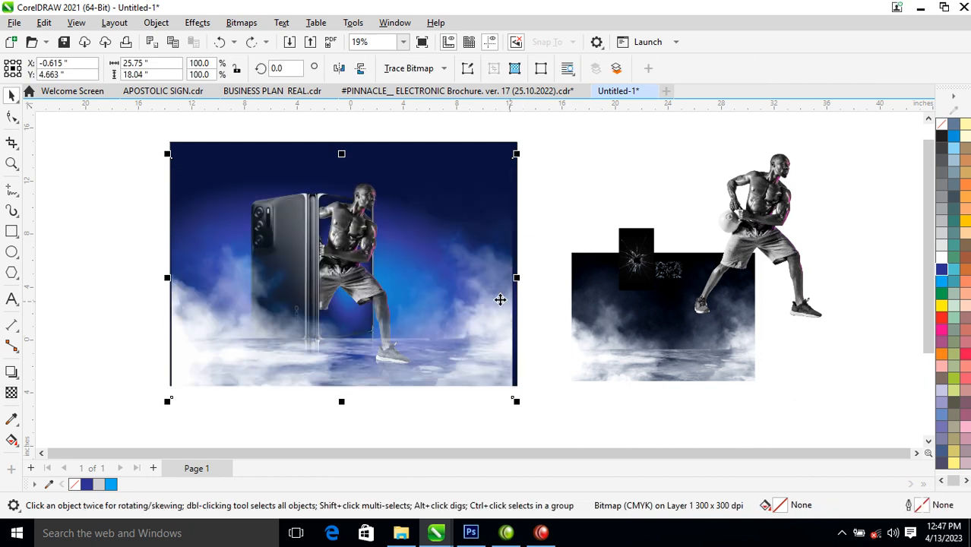
key("ctrl+z")
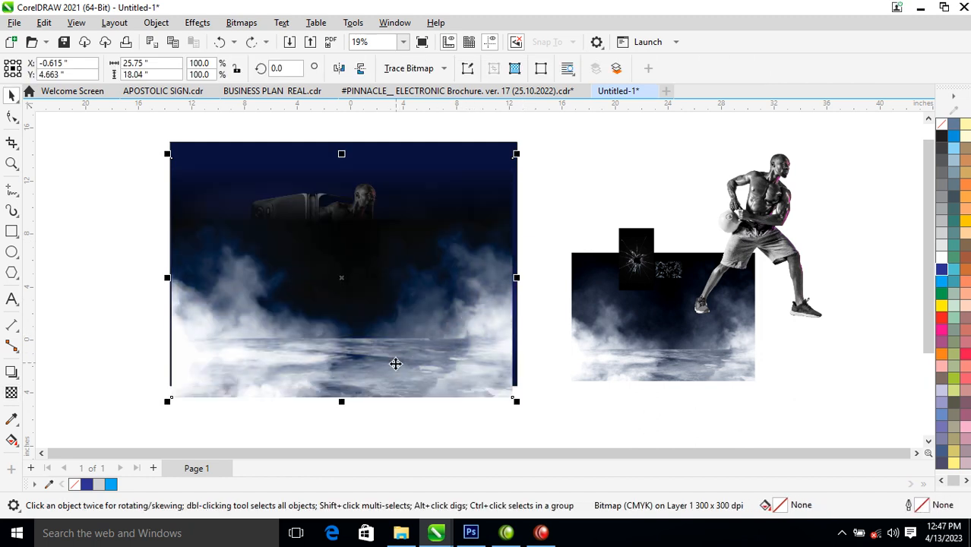
- Fade out the lower edge of the smoke image with a linear fountain transparency and convert it to a bitmap
left_click(12, 392)
left_click_drag(361, 319, 362, 380)
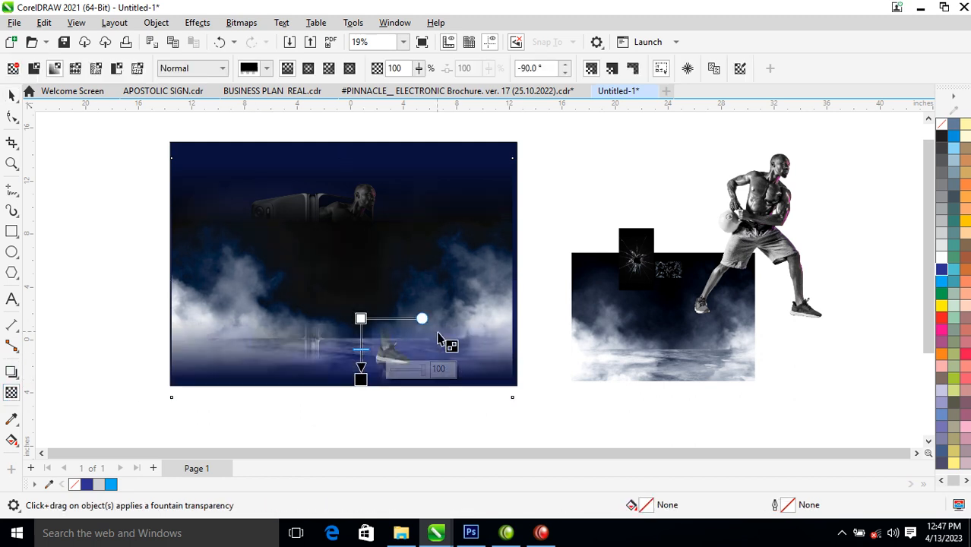
key("space")
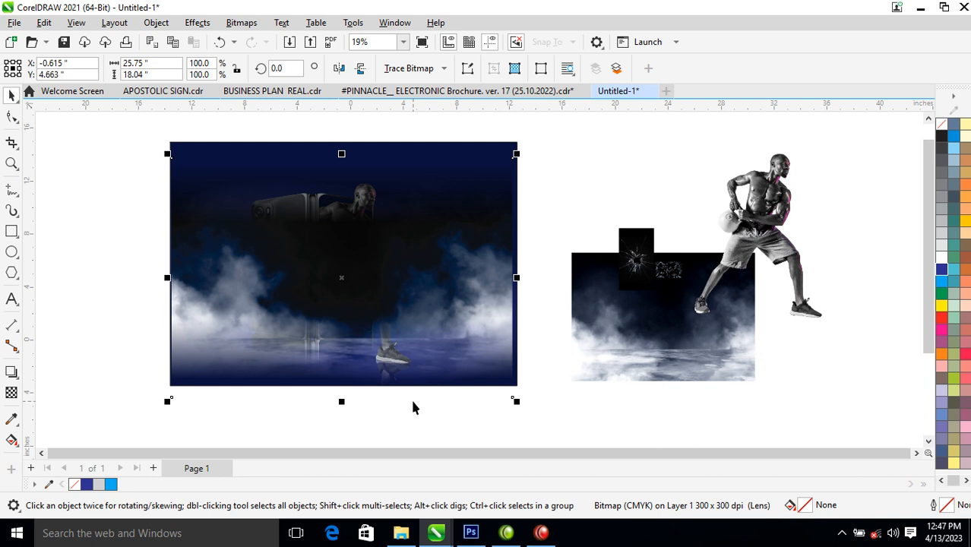
key("alt+b")
key("Return")
key("Return")
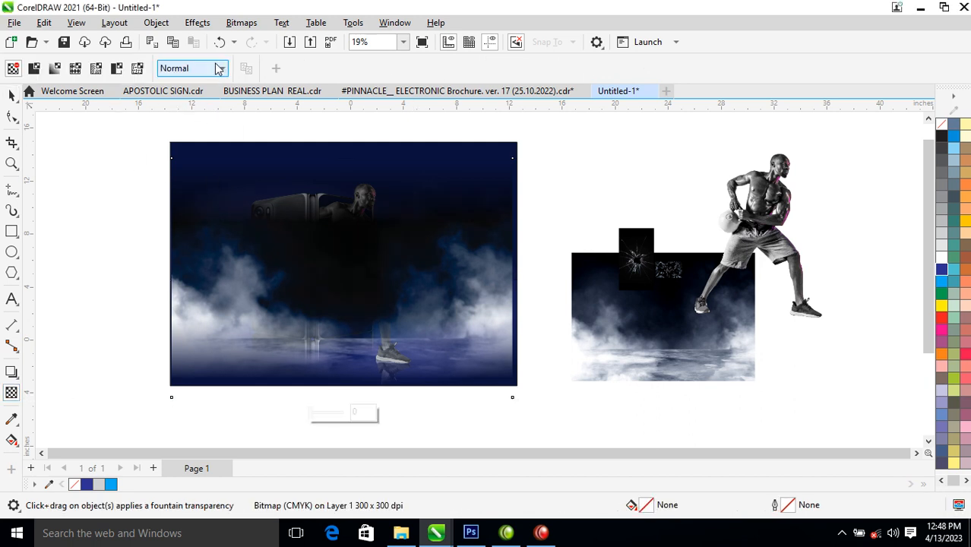
- Set the merge mode of the smoke bitmap, faded at both edges, to Screen
left_click(224, 69)
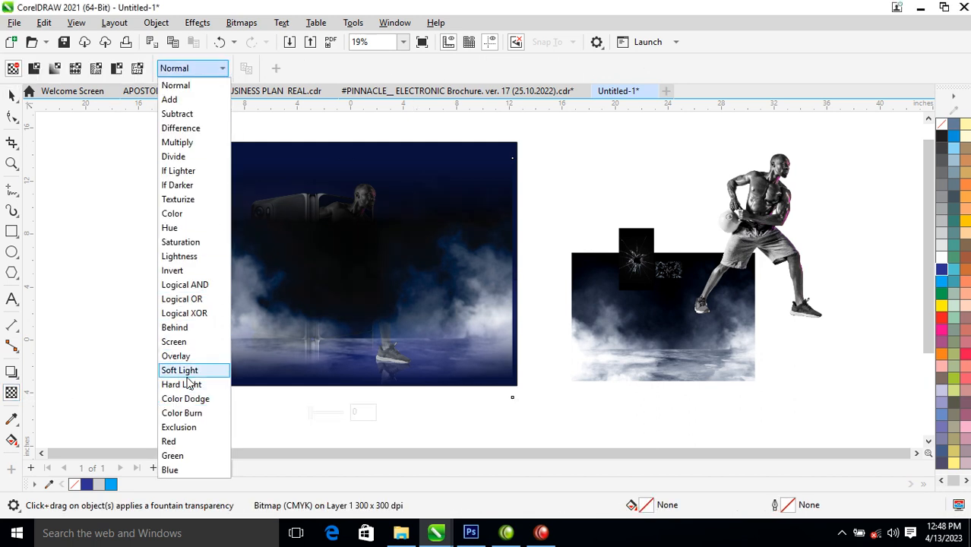
left_click(174, 342)
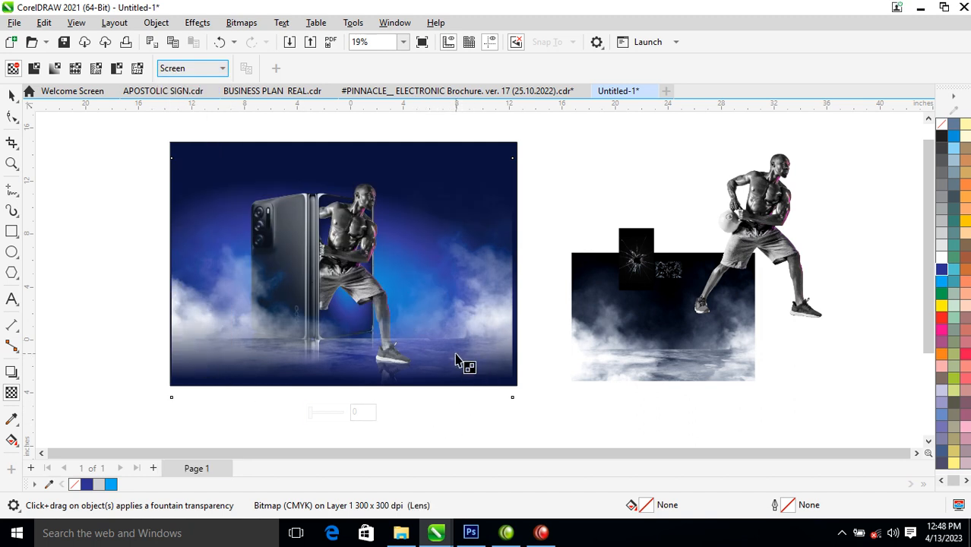
key("space")
key("Escape")
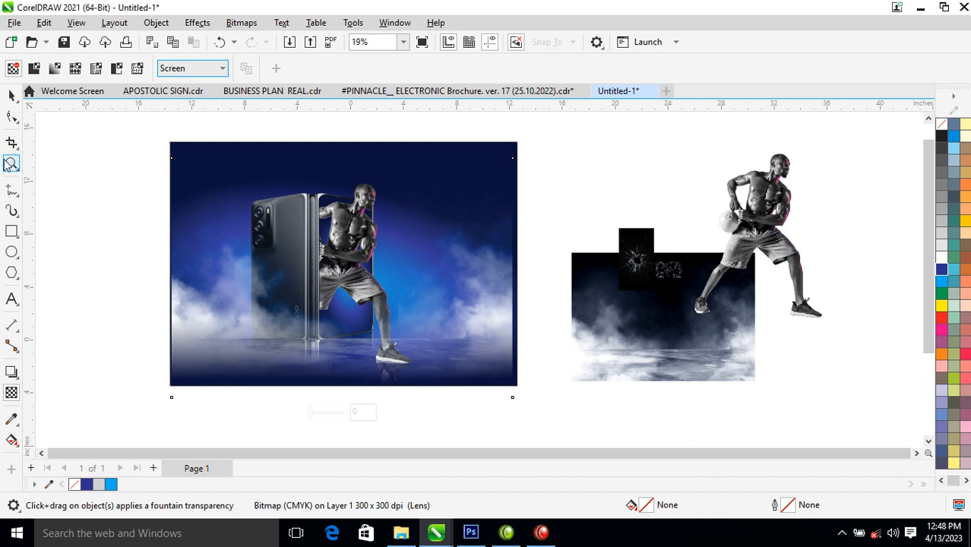
left_click(11, 95)
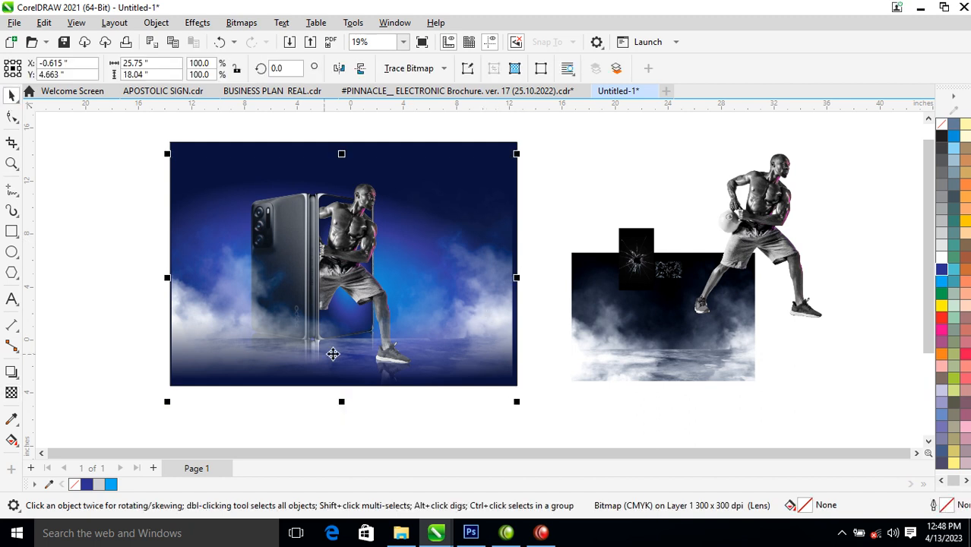
- Apply a uniform transparency of 50 to the Screen-blended smoke
key("space")
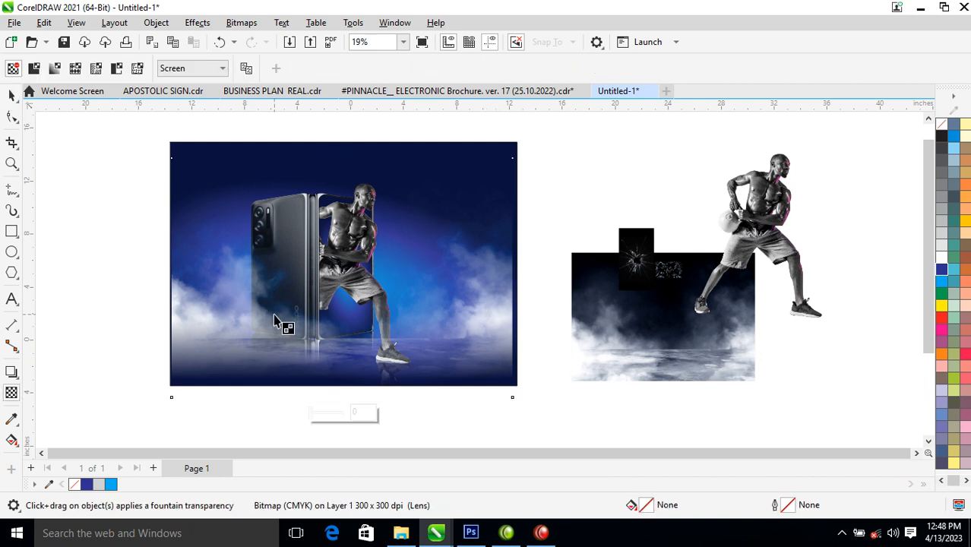
left_click(34, 69)
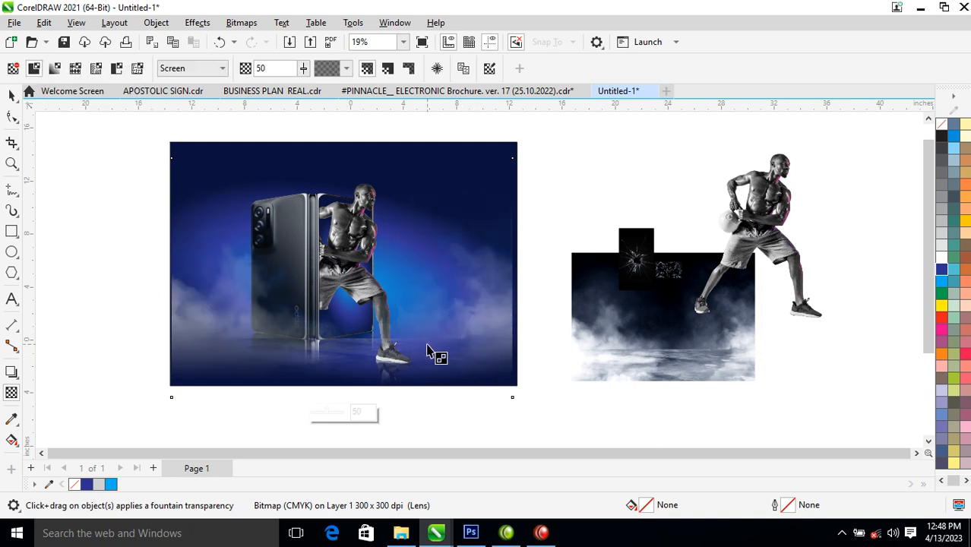
key("space")
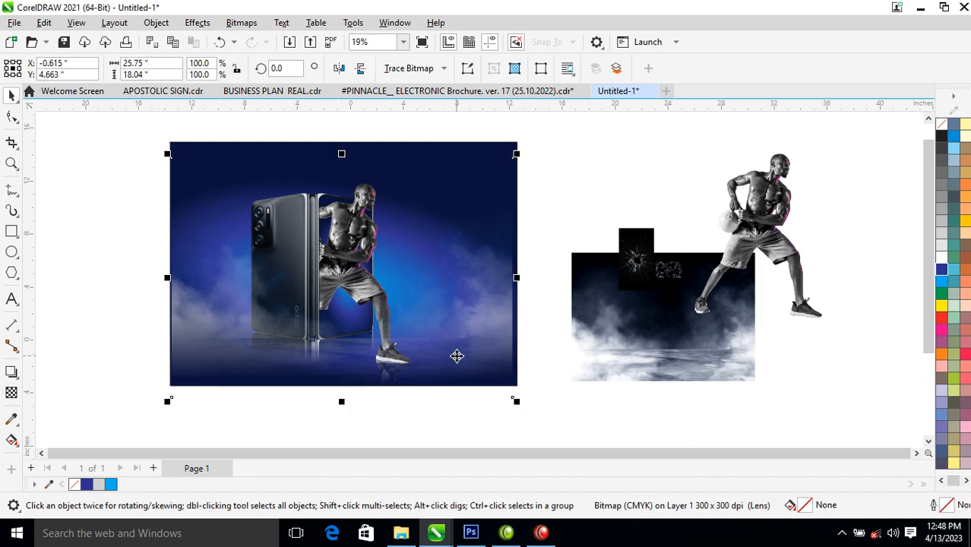
- Overlay a slightly enlarged duplicate of the smoke, shifted downward, and group both smoke layers
left_click_drag(515, 402, 533, 408)
left_click_drag(505, 330, 494, 354)
left_click(508, 349, "shift")
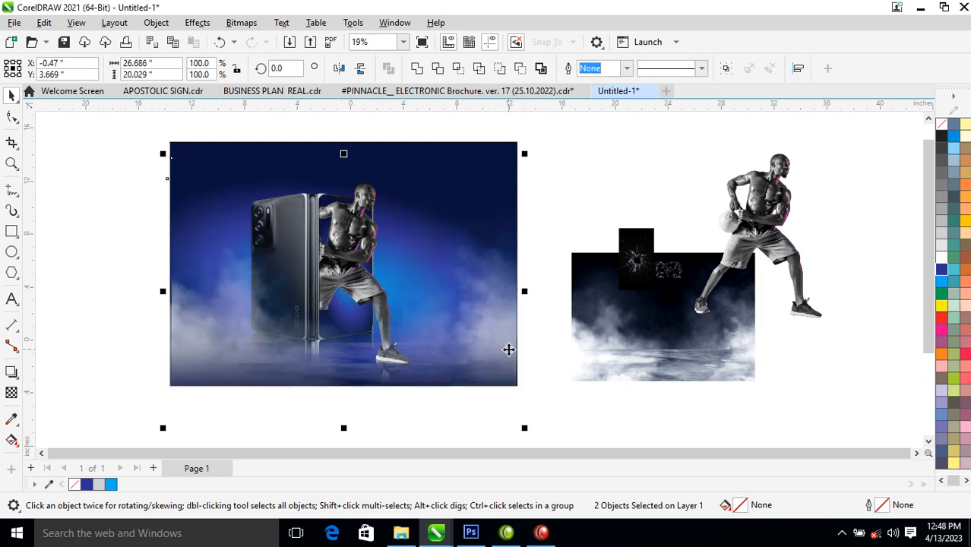
key("ctrl+g")
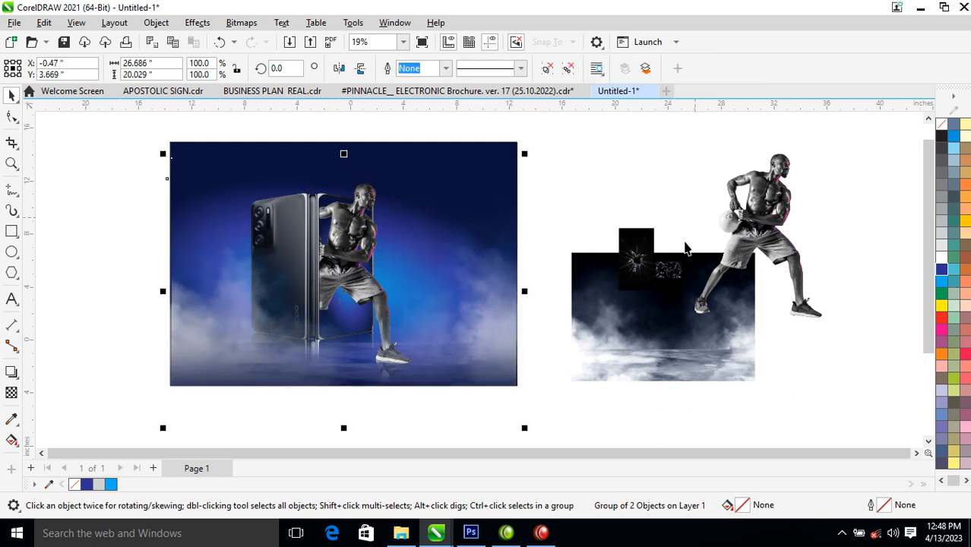
- Move the smoke image aside and overlay a copy of the cracked-glass image on the phone, enlarged to about 9.2 by 16.2 inches
left_click_drag(678, 364, 904, 276)
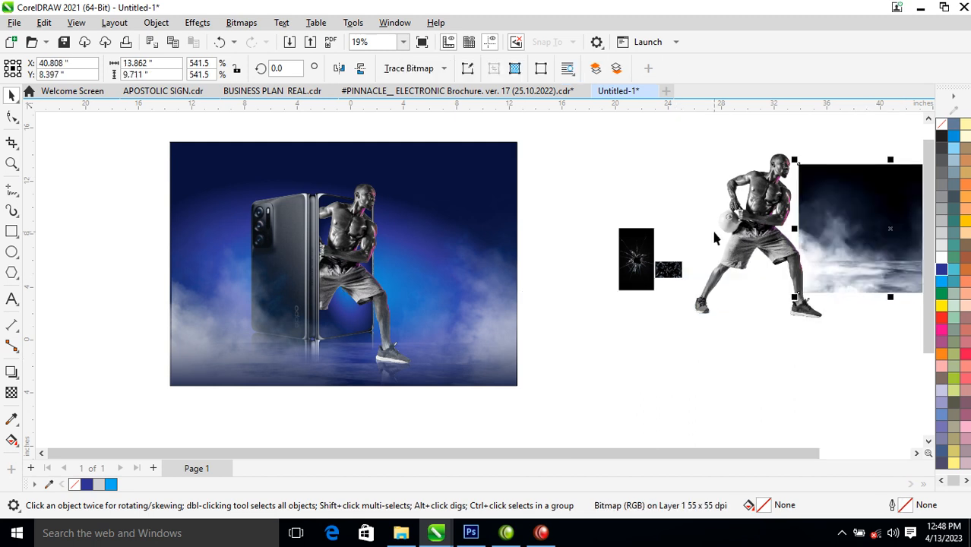
left_click_drag(651, 257, 341, 226)
left_click_drag(366, 282, 391, 347)
left_click_drag(336, 209, 350, 219)
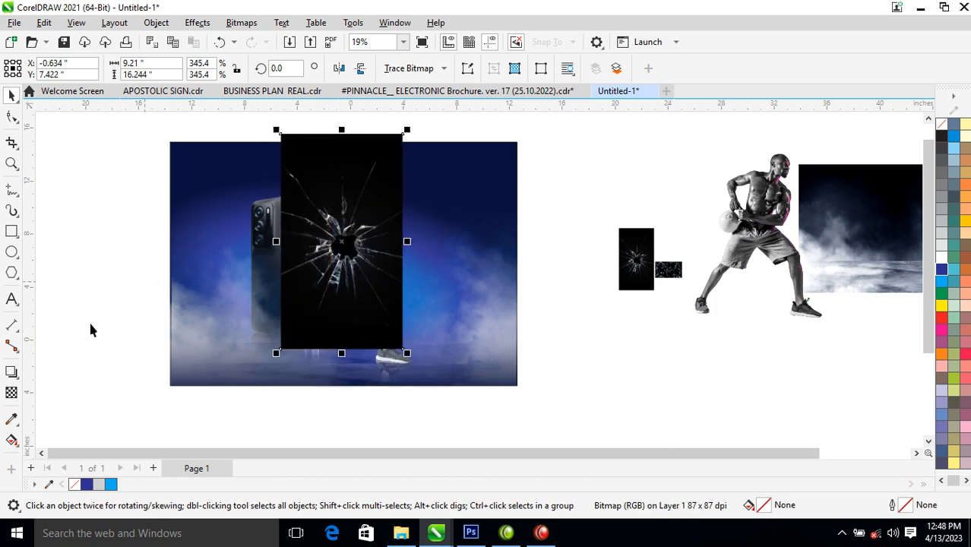
- Set the merge mode of the cracked-glass image over the phone to Screen
left_click(11, 394)
left_click(222, 69)
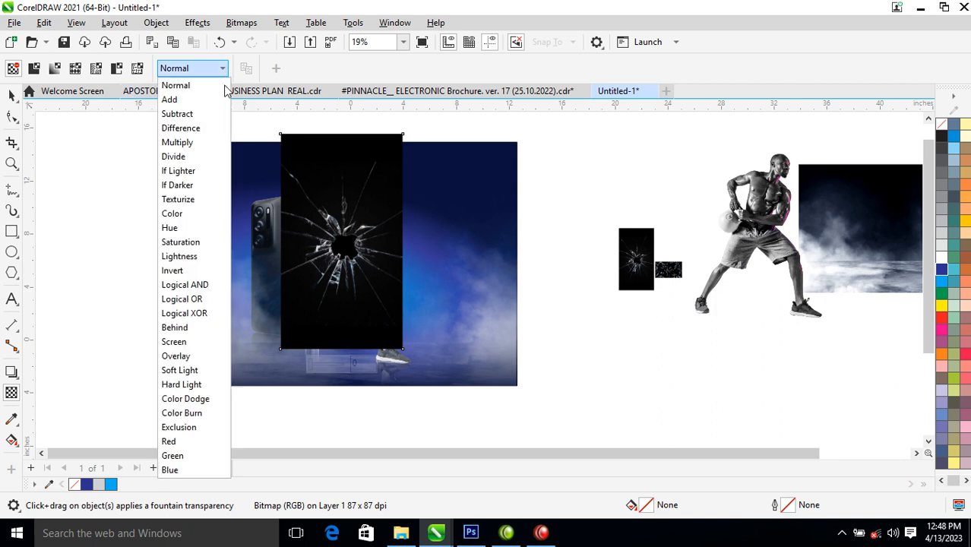
left_click(174, 342)
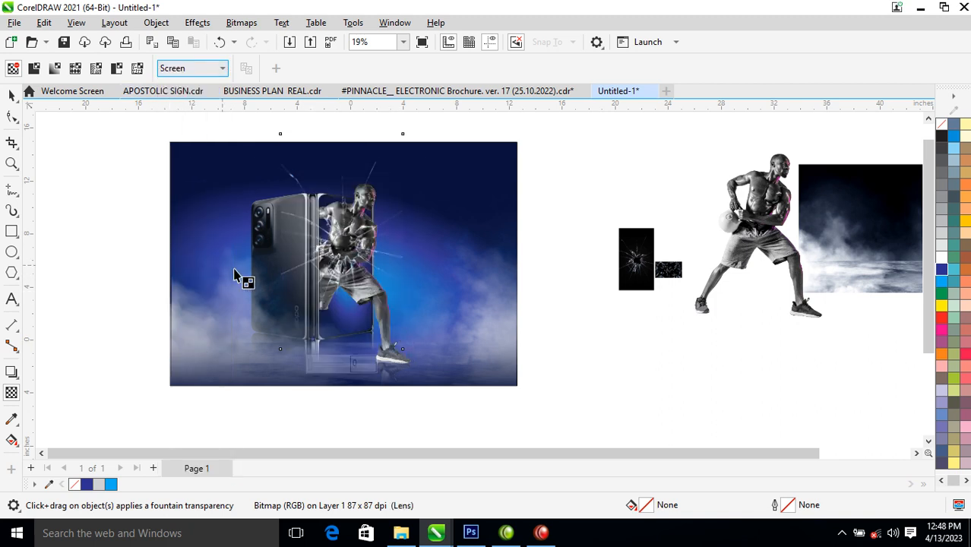
- Enlarge the Screen-blended cracked glass to about 20.9 by 36.9 inches and position its impact point between the phone and the athlete
left_click(11, 95)
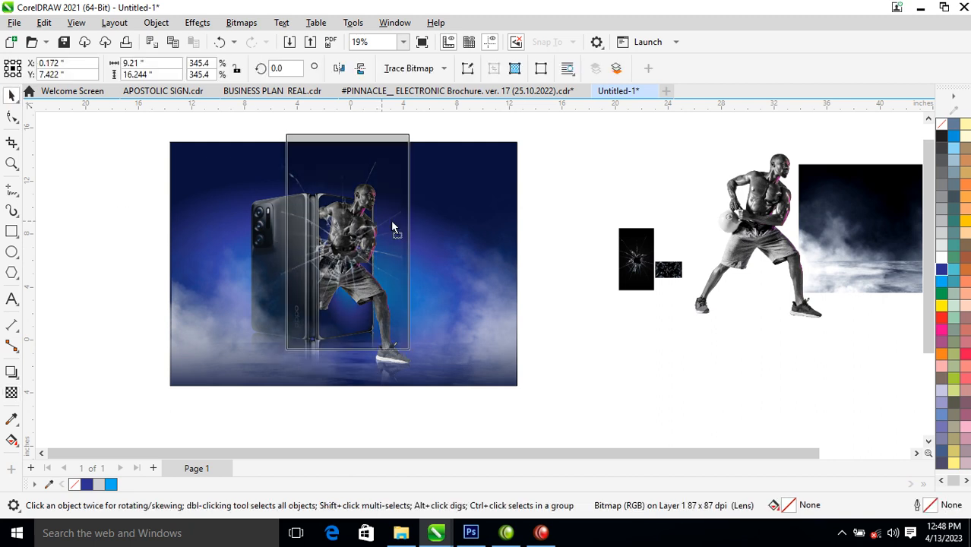
left_click_drag(416, 135, 513, 167)
mouse_move(404, 313)
left_mouse_down()
mouse_move(392, 280)
mouse_move(409, 316)
left_mouse_up()
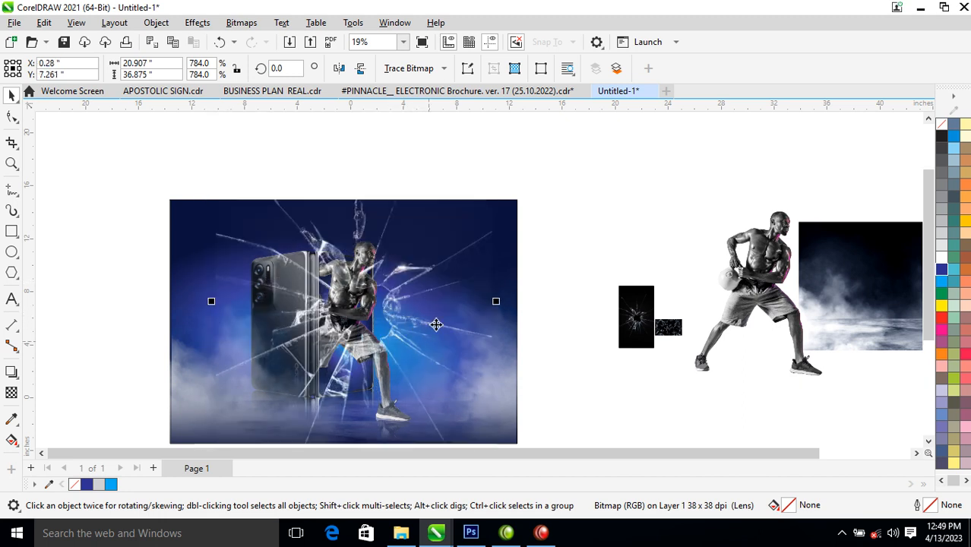
mouse_move(403, 306)
left_mouse_down()
mouse_move(372, 262)
mouse_move(386, 299)
left_mouse_up()
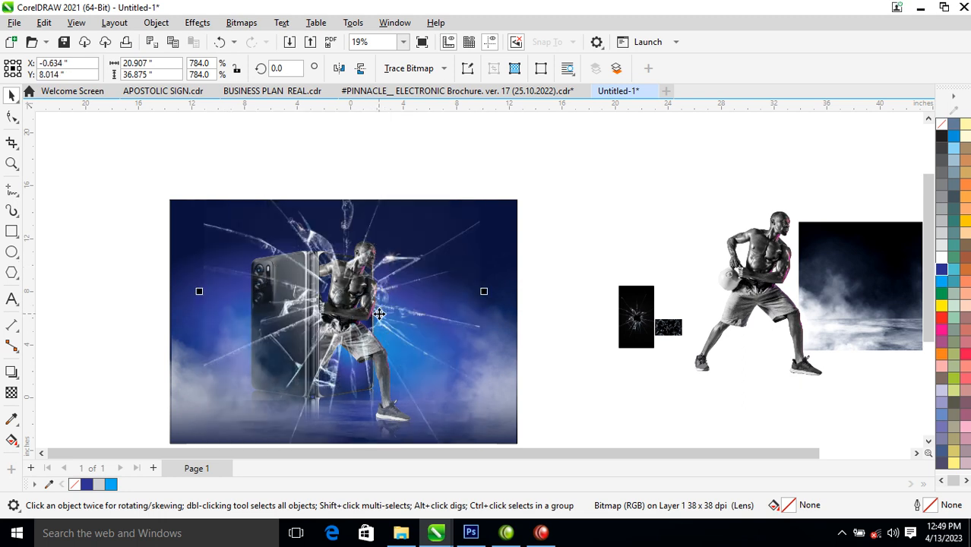
scroll(381, 298, "down", 3)
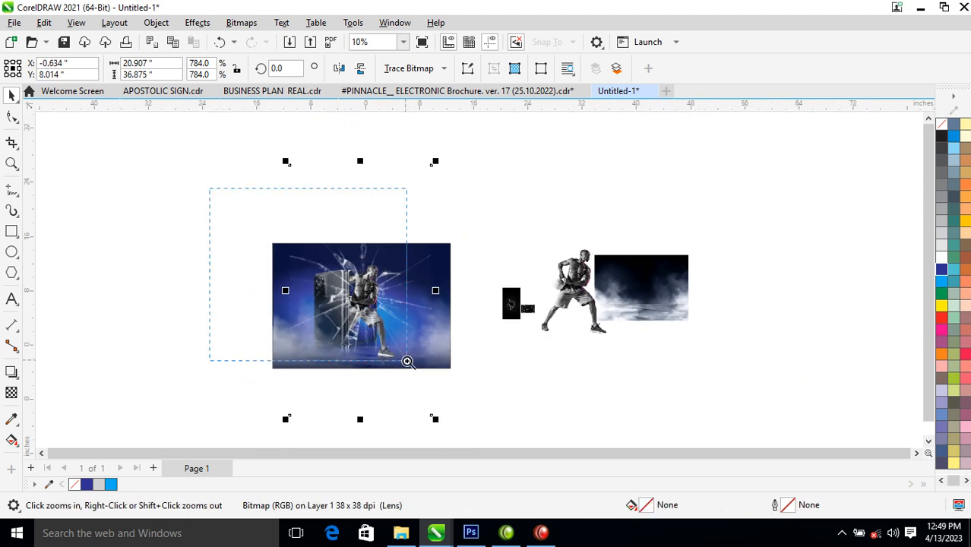
scroll(515, 322, "up", 2)
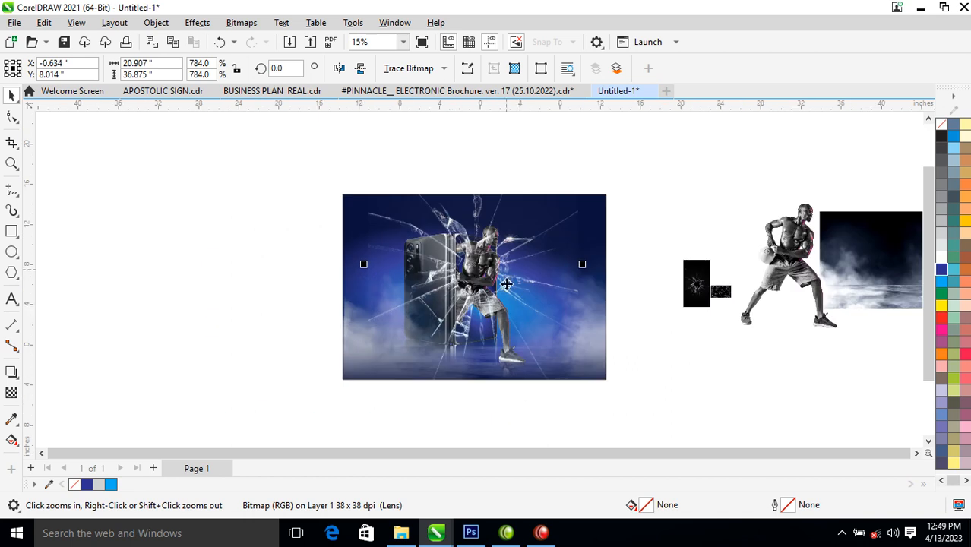
left_click_drag(517, 290, 499, 286)
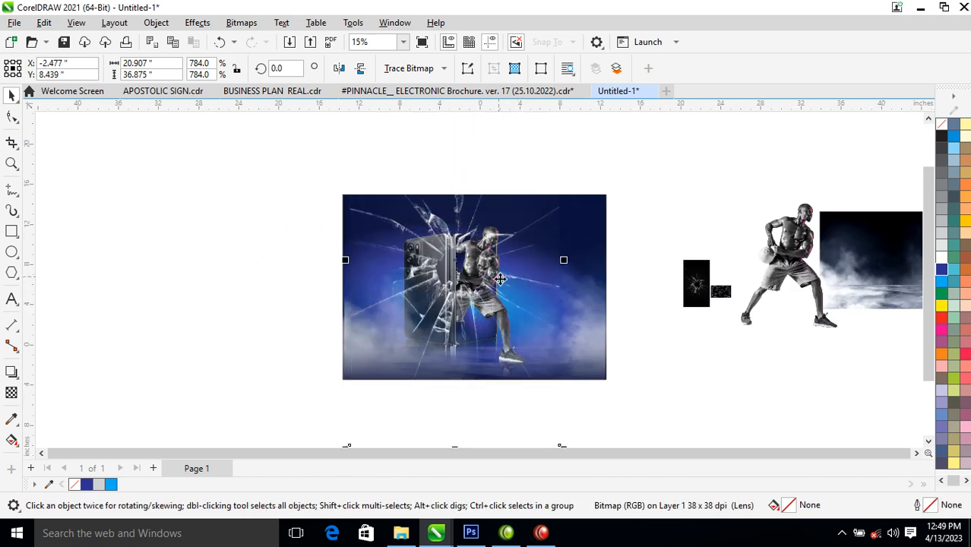
- Try a different position for the cracked glass and undo its recent changes
scroll(546, 326, "down", 3)
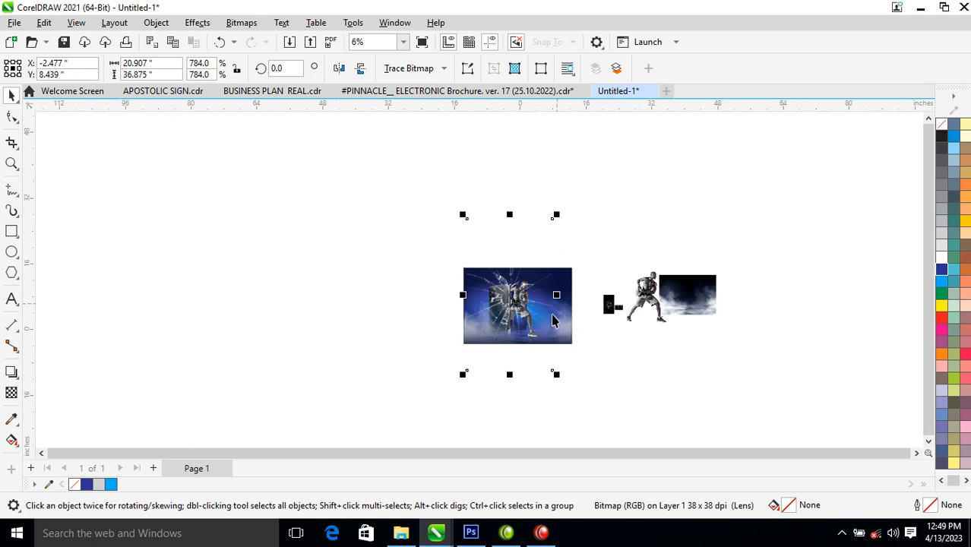
scroll(633, 334, "up", 2)
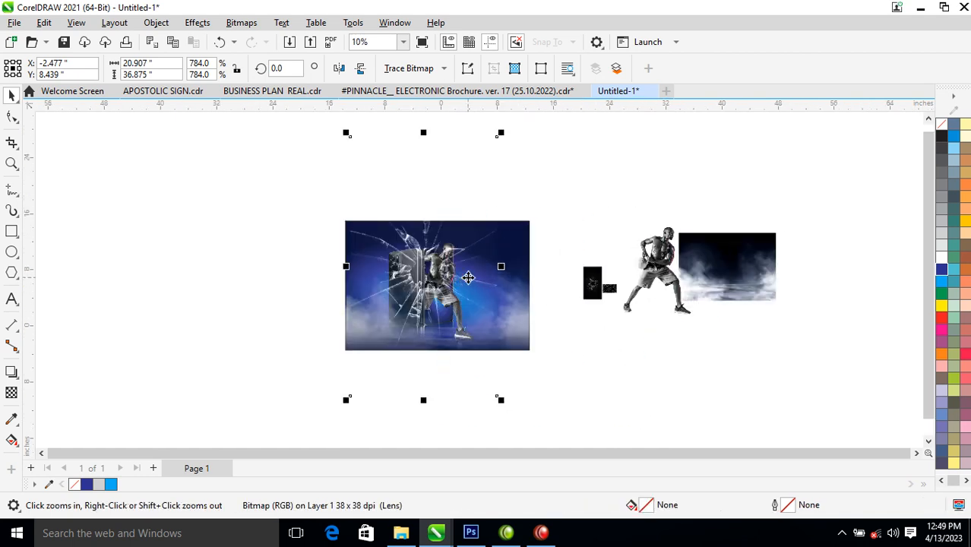
left_click_drag(469, 278, 494, 285)
key("ctrl+z")
key("ctrl+z")
key("ctrl+z")
key("ctrl+z")
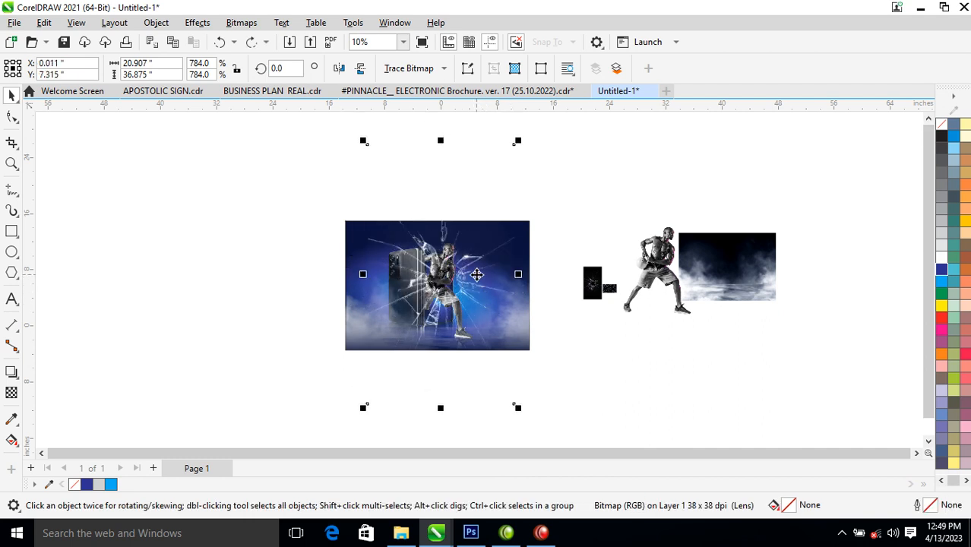
- Move the cracked glass off the design and cover the composition with a copy of the glass-shards image, about 31.3 by 19 inches
left_click_drag(473, 289, 835, 361)
left_click_drag(608, 291, 530, 351)
key("z")
left_click_drag(285, 192, 602, 373)
left_click_drag(556, 347, 570, 361)
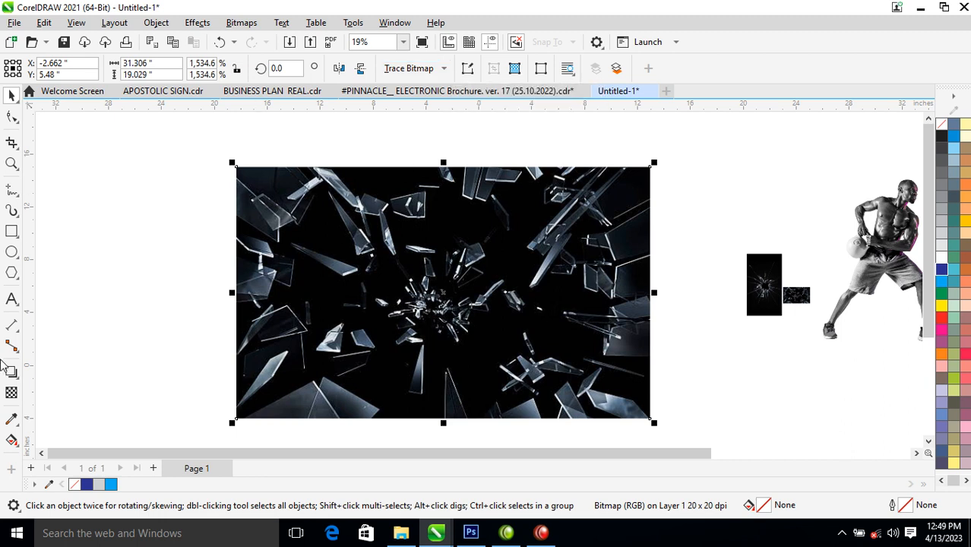
- Set the merge mode of the glass-shards image to Screen
left_click(11, 393)
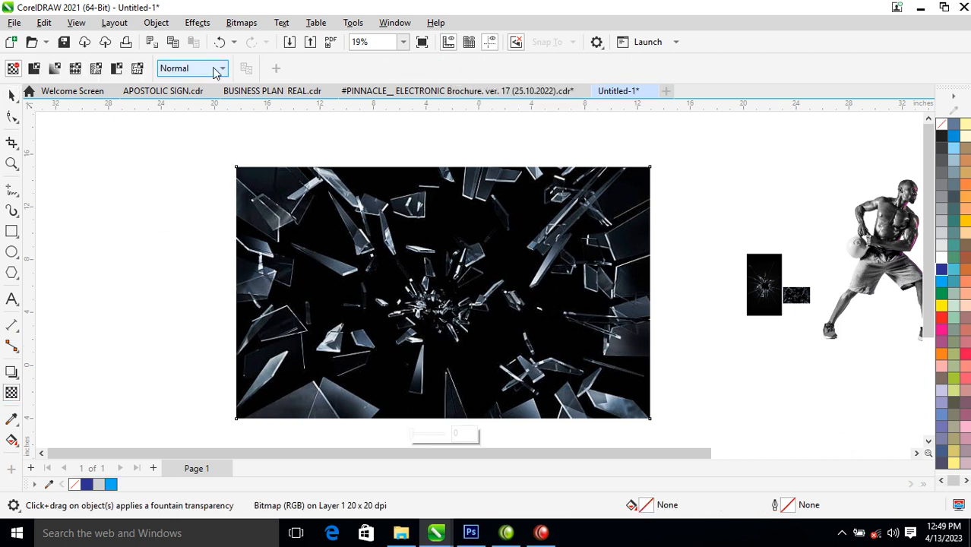
left_click(215, 69)
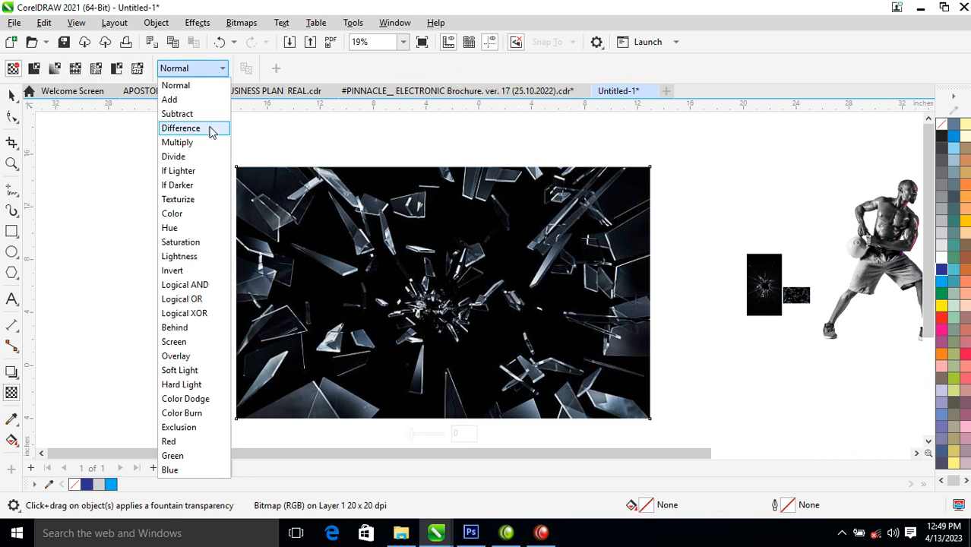
left_click(174, 342)
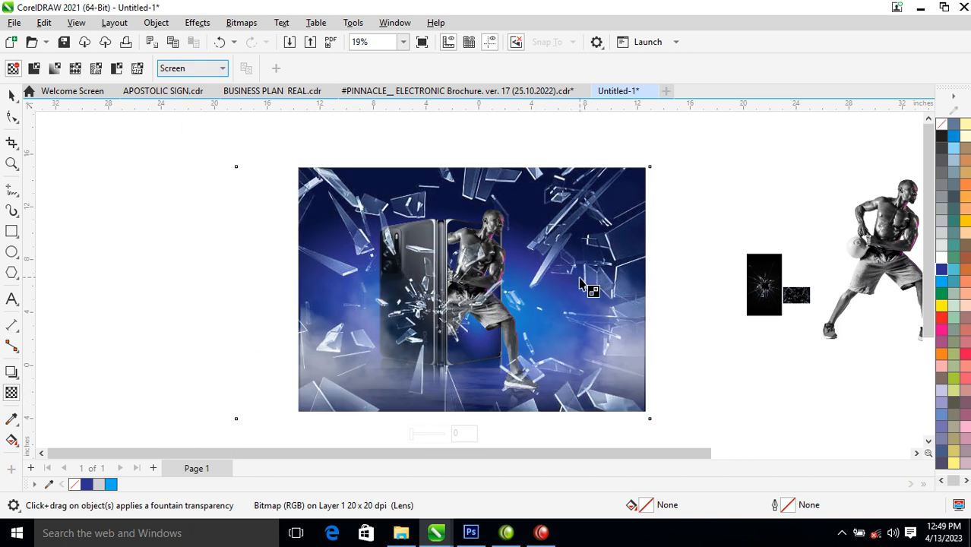
- Try the shards image slightly lower, enlarge it to about 59.9 by 36.4 inches and set it aside from the design
key("F4")
left_click(601, 242)
left_click(13, 97)
left_click_drag(603, 253, 623, 274)
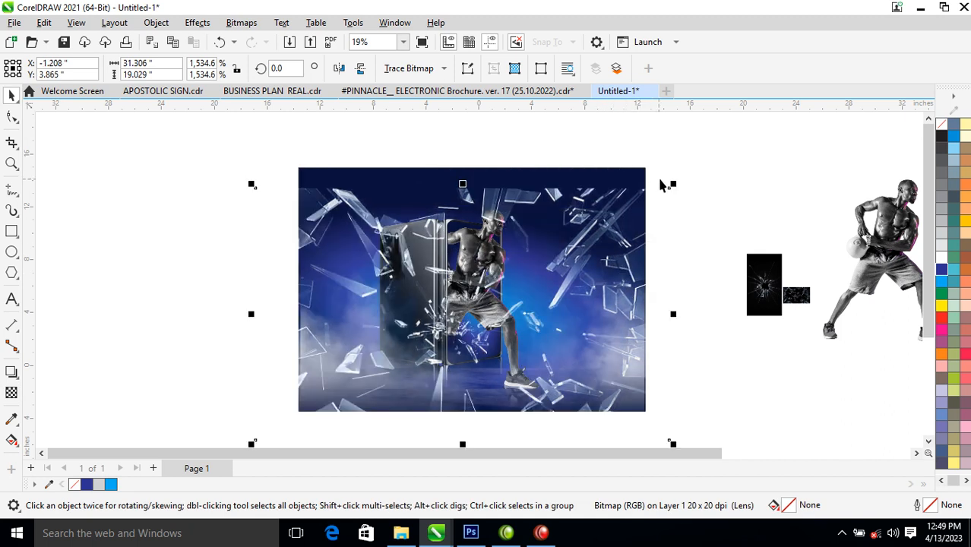
left_click_drag(674, 184, 445, 267)
scroll(665, 303, "down", 3)
- Move the gradient background rectangle clear of the phone, athlete and smoke layers, and undo the trial move of those layers
left_click(603, 271)
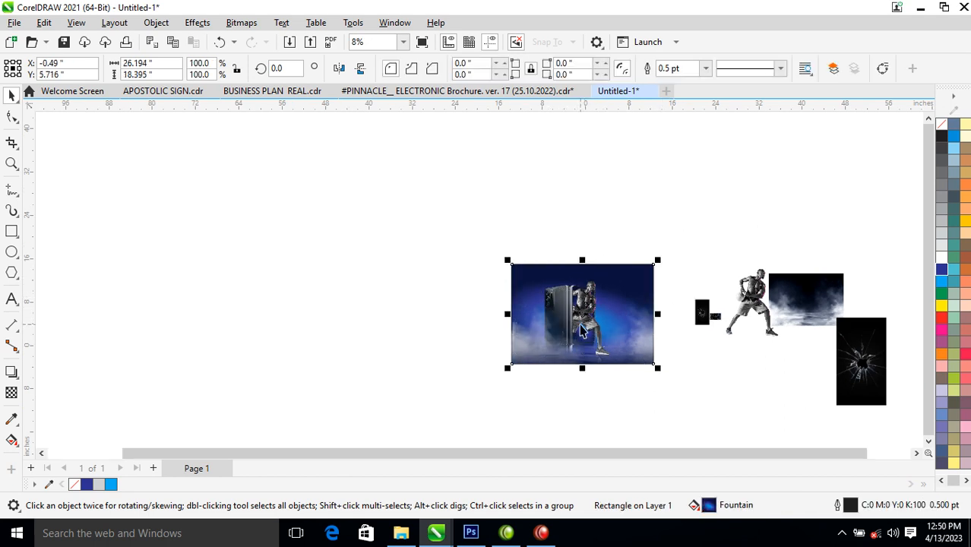
left_click_drag(584, 316, 554, 209)
left_click_drag(408, 184, 667, 429)
left_click_drag(697, 428, 702, 430)
left_click_drag(613, 330, 699, 430)
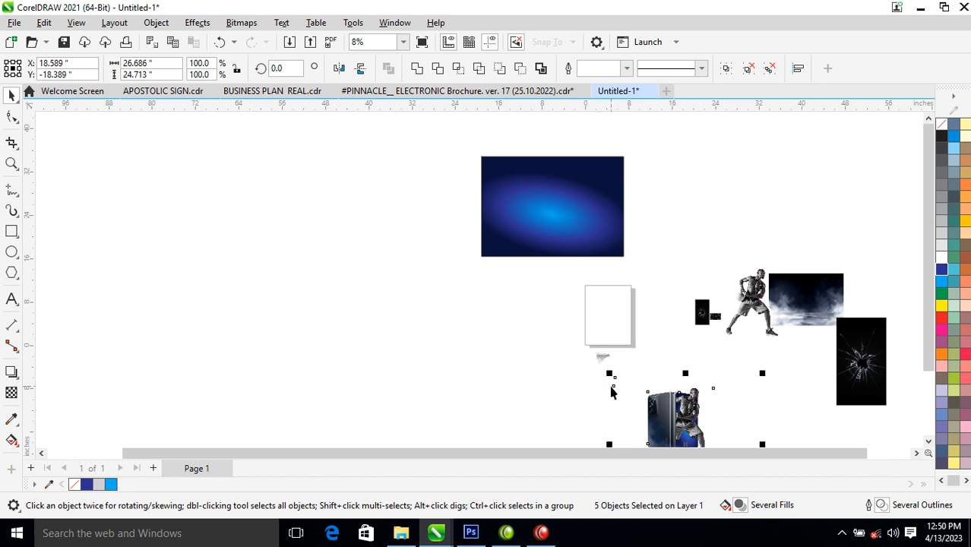
key("ctrl+z")
key("ctrl+z")
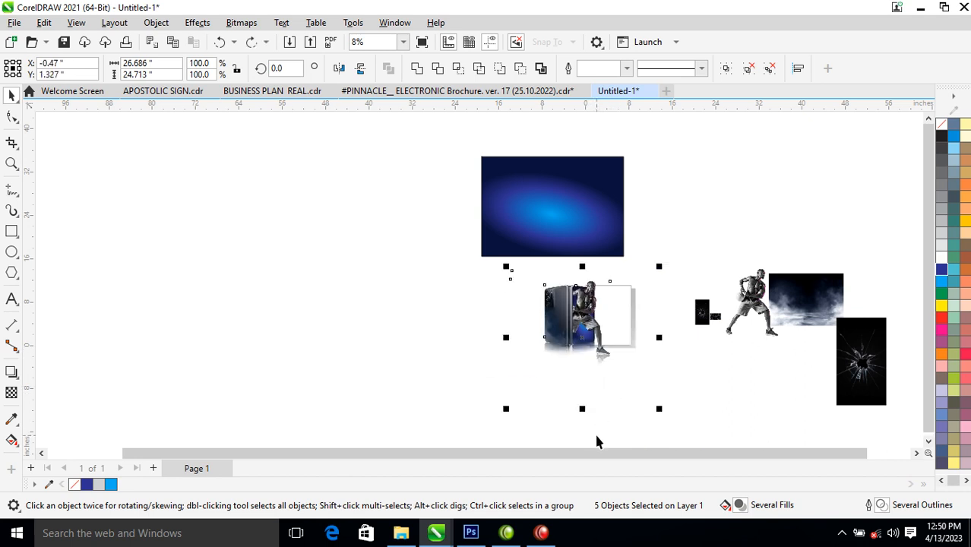
- Group the phone, athlete, reflection and smoke layers and PowerClip the group inside the gradient background rectangle
left_click_drag(619, 318, 553, 181)
key("ctrl+g")
left_click(617, 223)
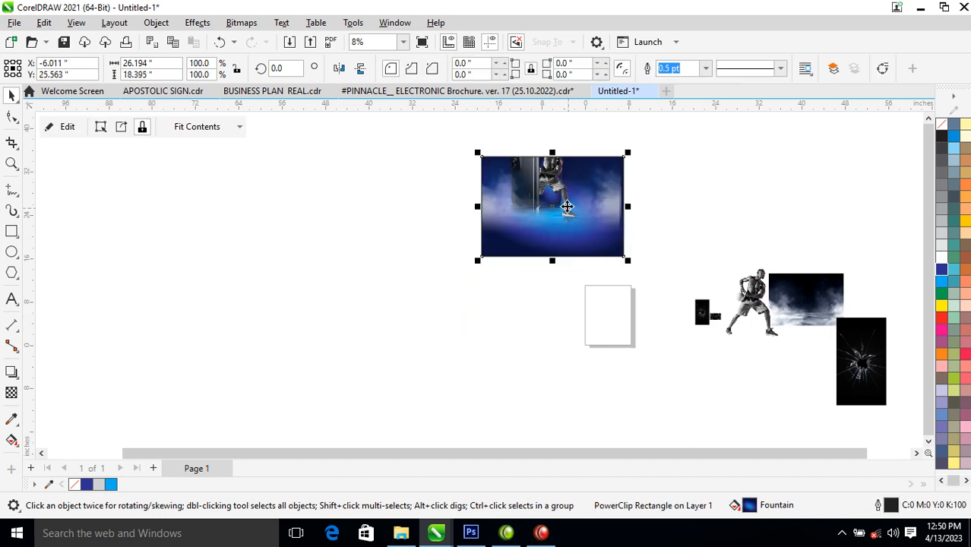
left_click_drag(558, 180, 556, 239)
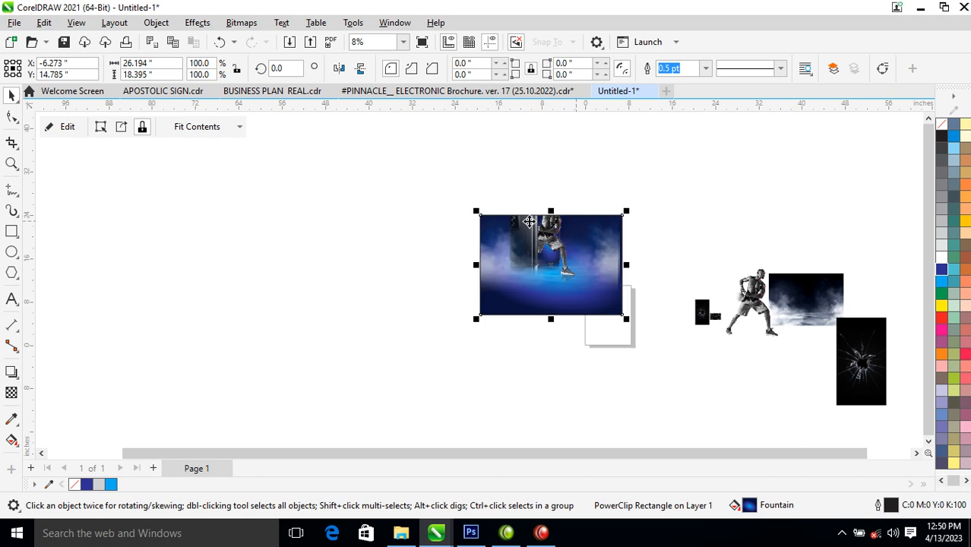
- Reposition the grouped layers inside the PowerClip and enlarge them to about 29.3 by 31.9 inches so the whole phone and athlete fit the frame
key("z")
left_click(567, 310)
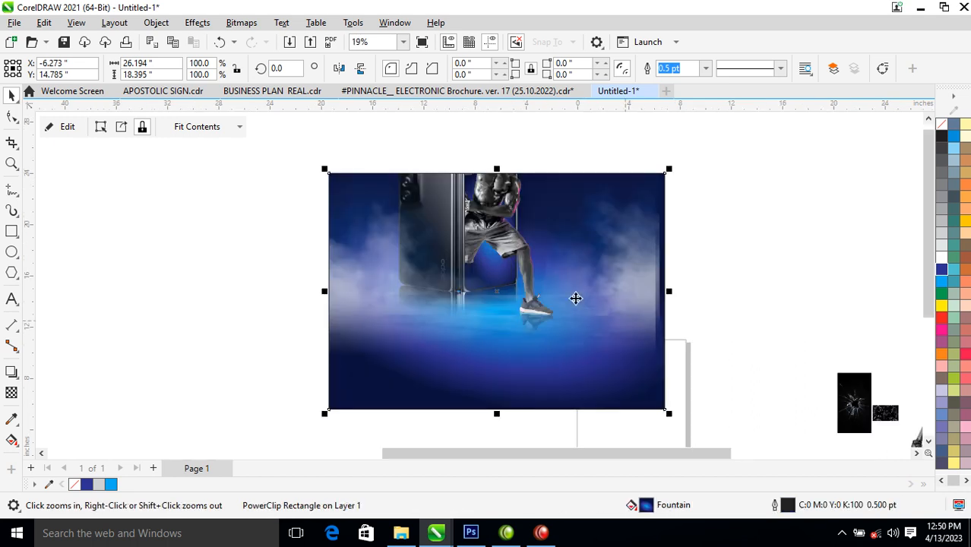
key("space")
left_click(501, 213, "ctrl")
left_click_drag(509, 272, 517, 284)
left_click_drag(673, 189, 706, 167)
left_click_drag(508, 263, 510, 278)
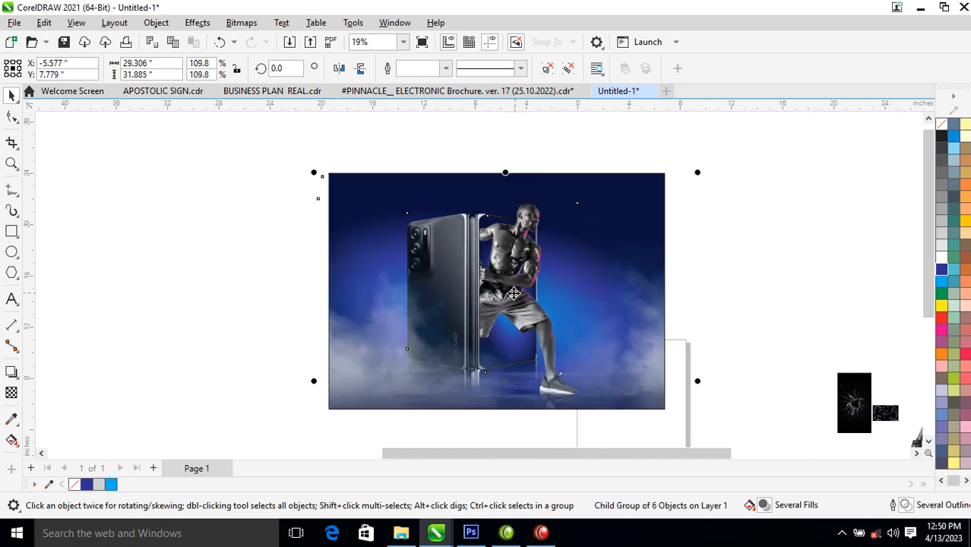
left_click(714, 222)
scroll(714, 222, "down", 4)
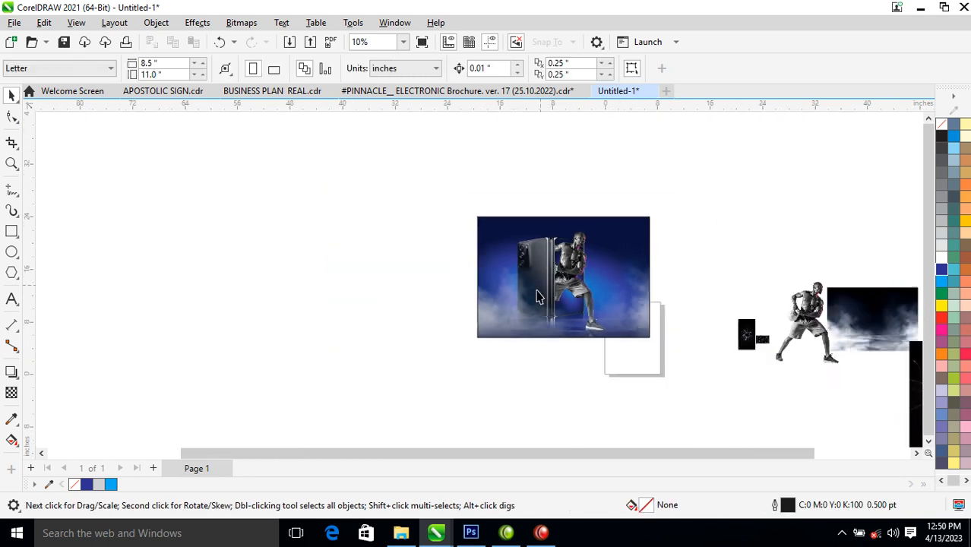
- Bring the enlarged Screen-blended shards image back over the clipped phone and athlete composition
left_click(185, 292)
left_click_drag(225, 296, 555, 259)
scroll(342, 151, "down", 1)
key("z")
left_click_drag(396, 169, 703, 332)
key("space")
left_click_drag(553, 243, 310, 303)
key("Escape")
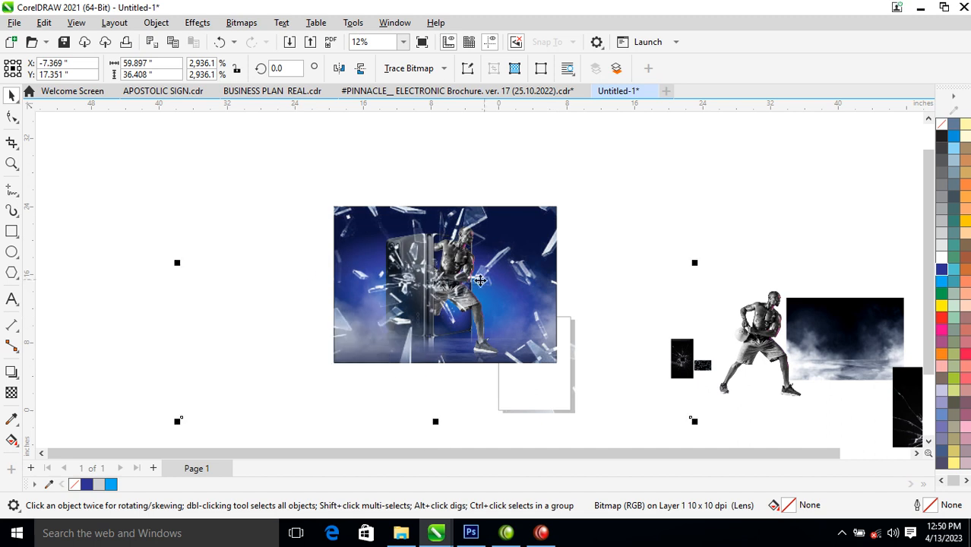
- Reposition the shards image so its burst centre lies beside the phone's camera side, leaving the athlete's head and torso mostly clear
left_click_drag(461, 281, 348, 292)
left_click_drag(411, 293, 541, 261)
left_click(581, 297)
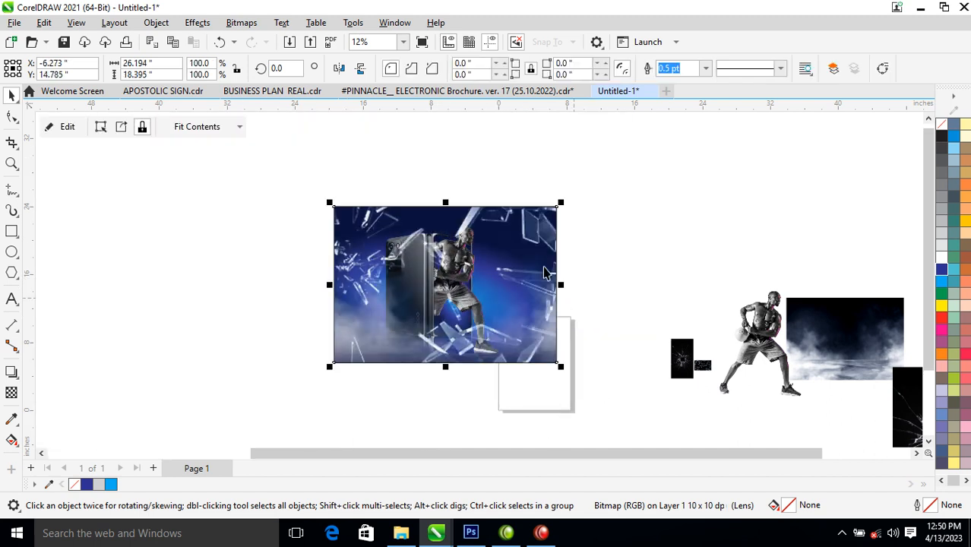
key("z")
left_click_drag(283, 175, 627, 380)
key("space")
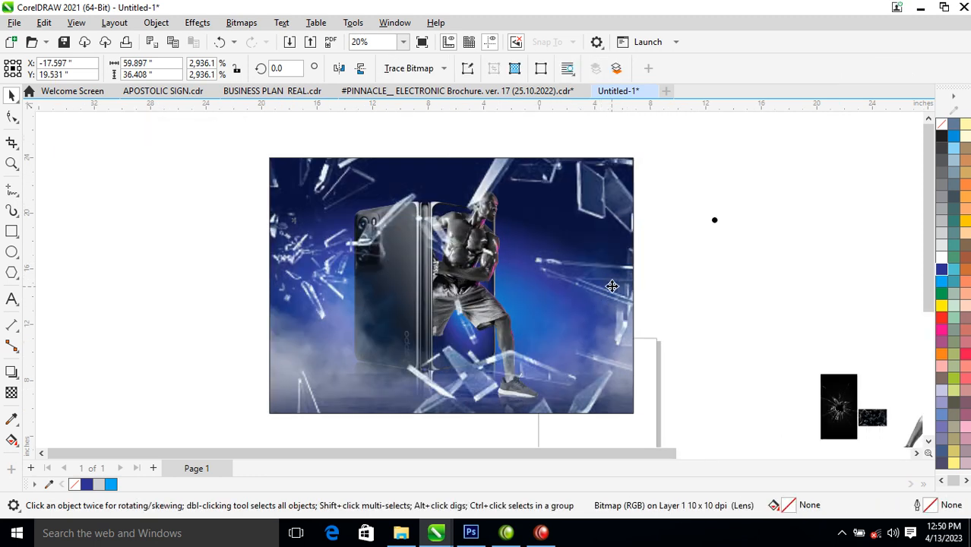
left_click_drag(617, 283, 593, 264)
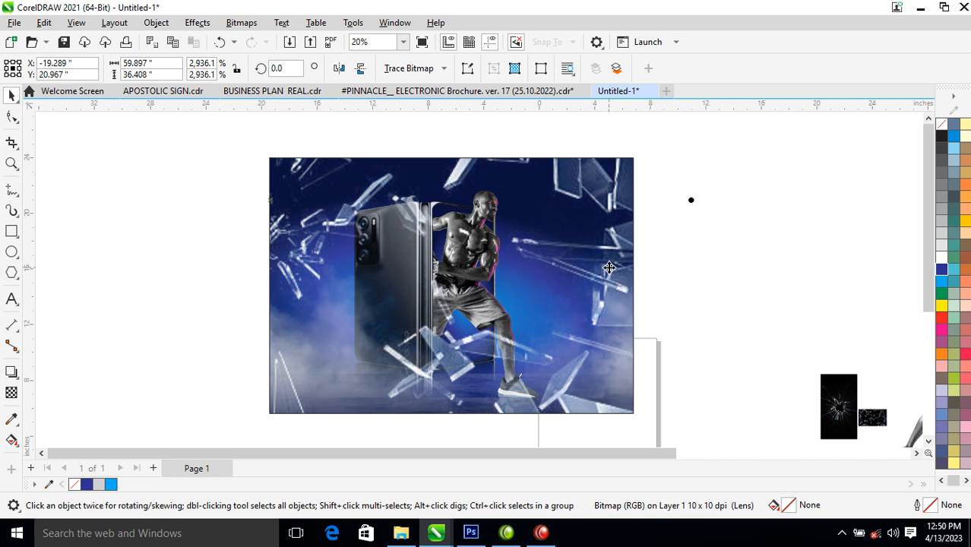
left_click_drag(610, 273, 610, 279)
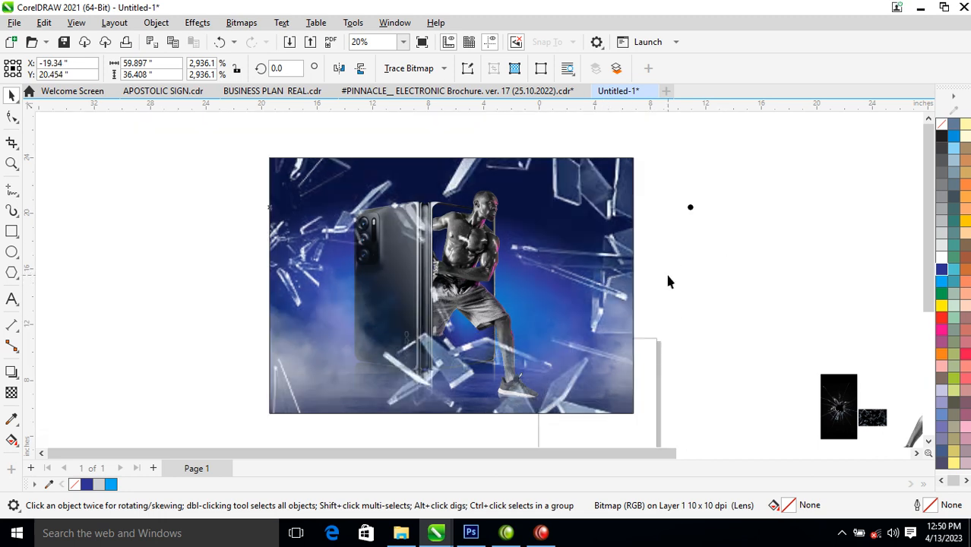
- Apply a uniform transparency of 71 to the Screen-blended shards image
left_click(12, 393)
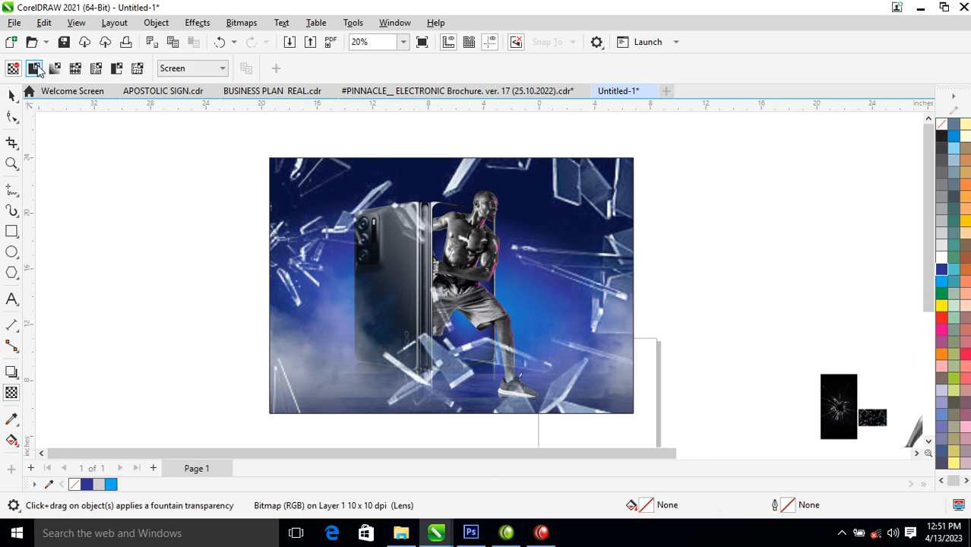
left_click(34, 69)
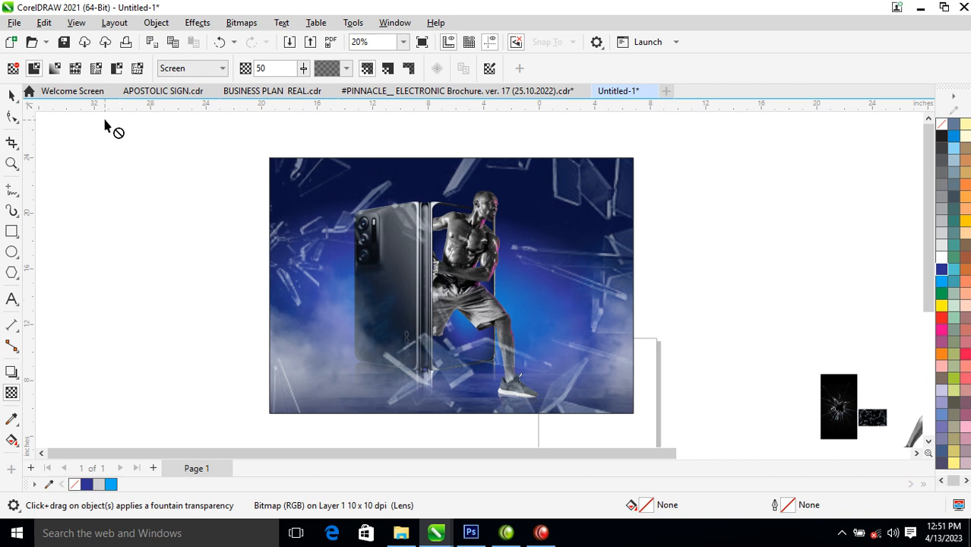
left_click_drag(304, 69, 346, 102)
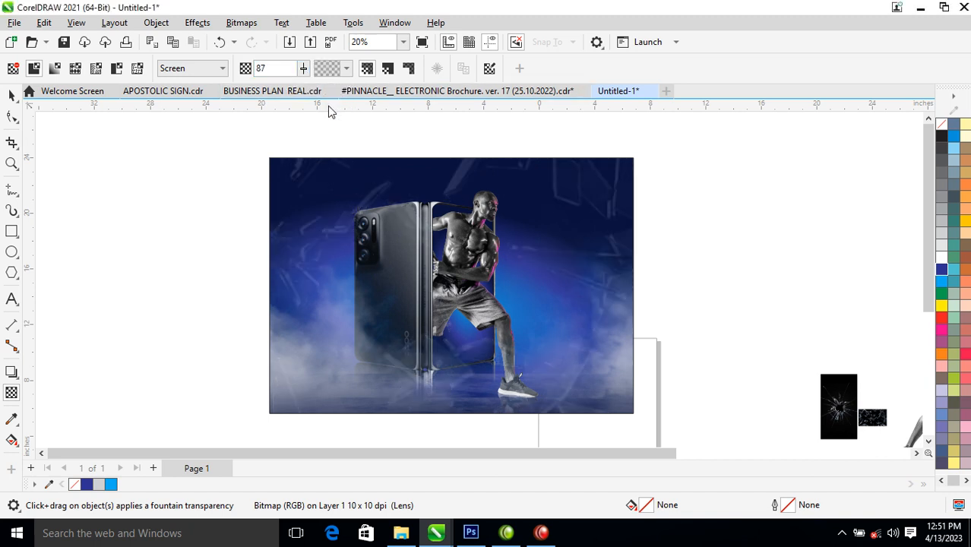
left_click(303, 69)
left_click_drag(304, 69, 293, 79)
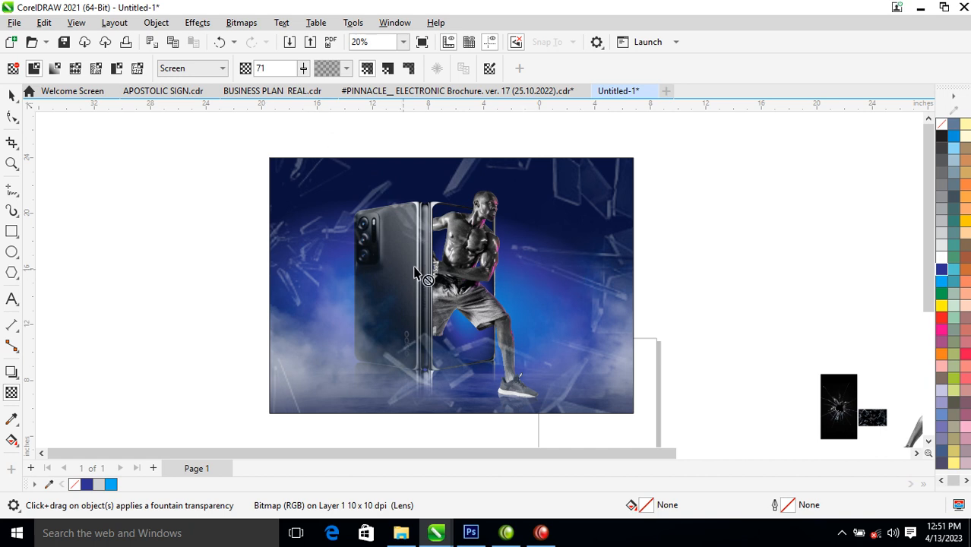
- Unlock the contents from the PowerClip rectangle holding the phone, athlete and shards composition
left_click(11, 95)
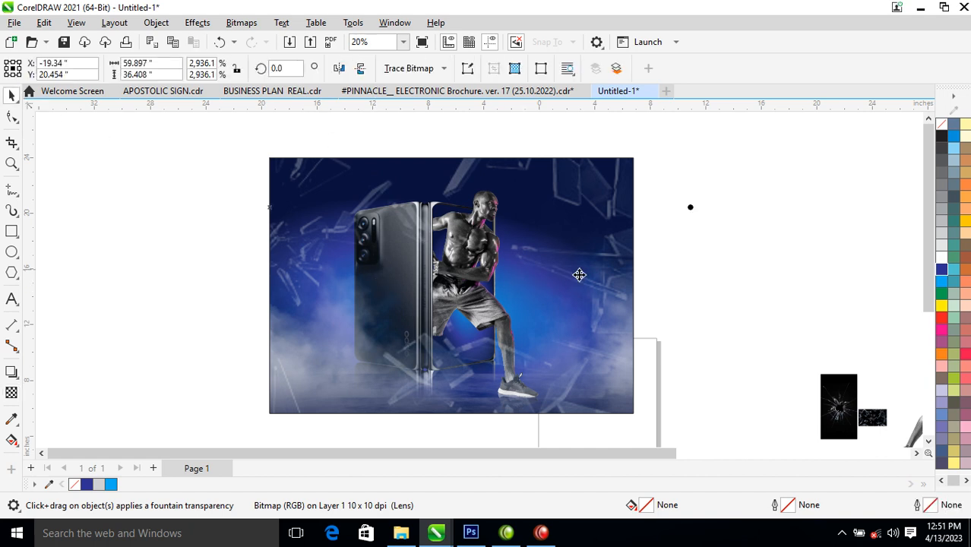
scroll(615, 254, "down", 1)
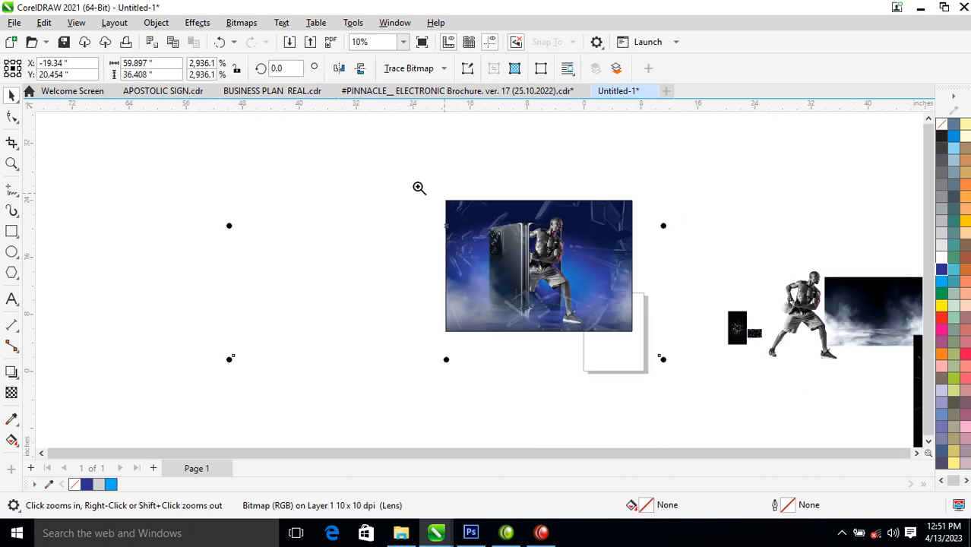
scroll(695, 221, "up", 1)
left_click(393, 237)
right_click(414, 204)
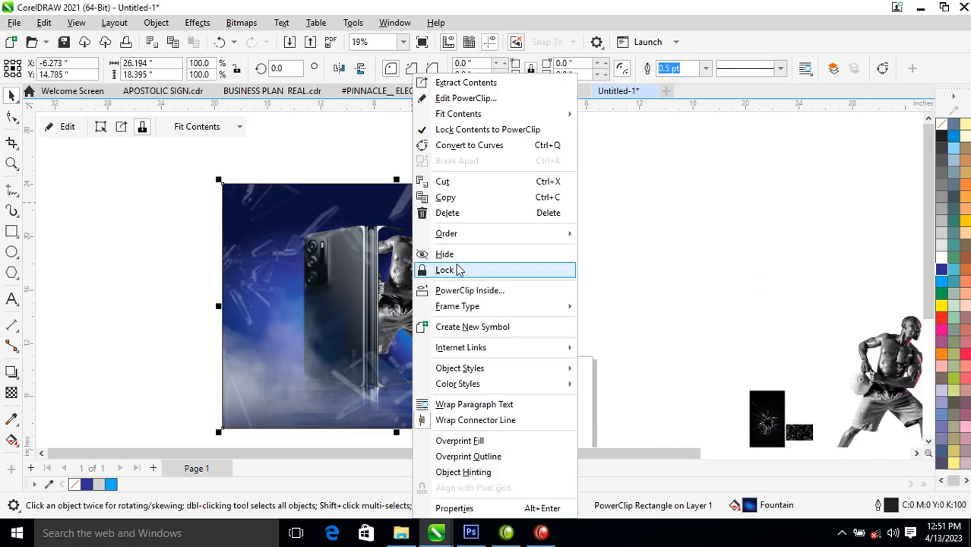
left_click(487, 130)
right_click(447, 222)
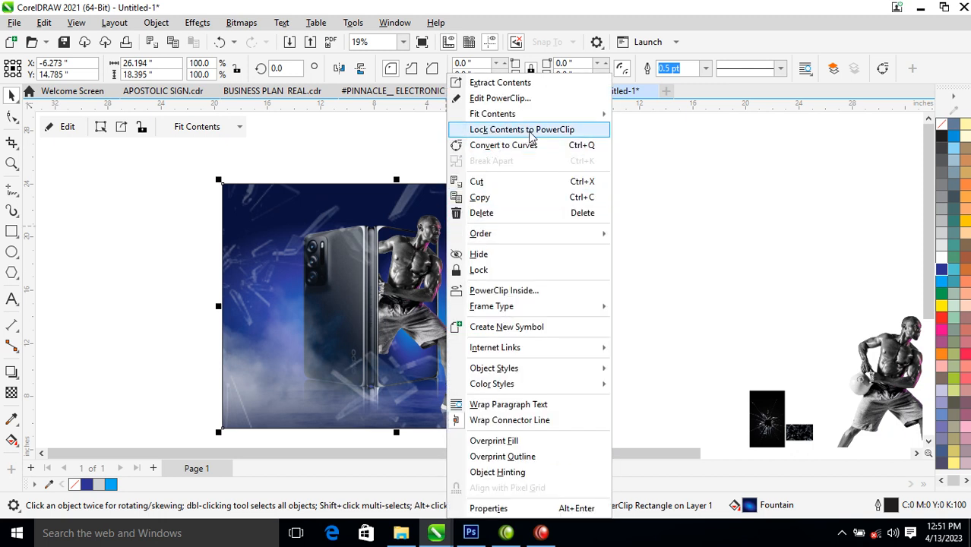
left_click(318, 167)
left_click(511, 295)
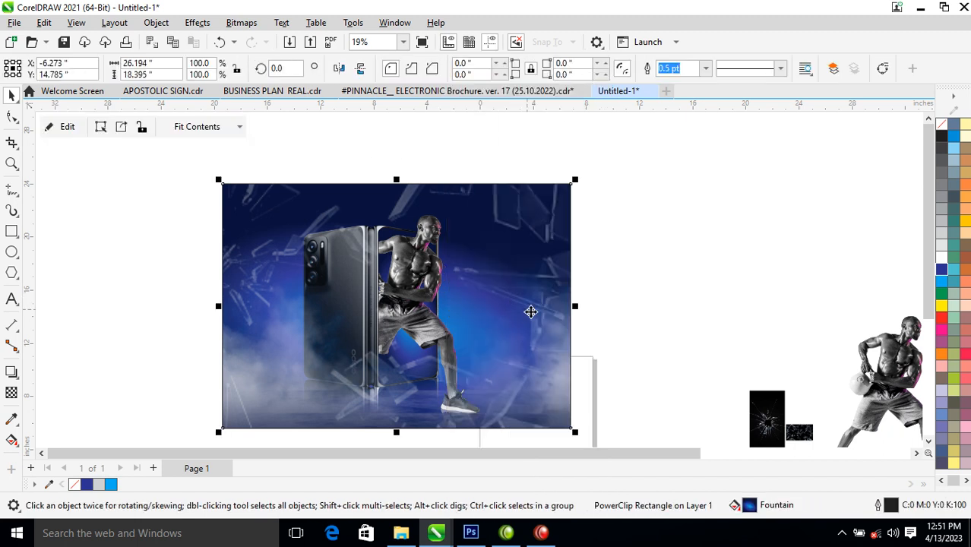
- Resize the PowerClip frame to a portrait format of about 19.18 by 22.68 inches around the phone and athlete
left_click_drag(575, 307, 528, 313)
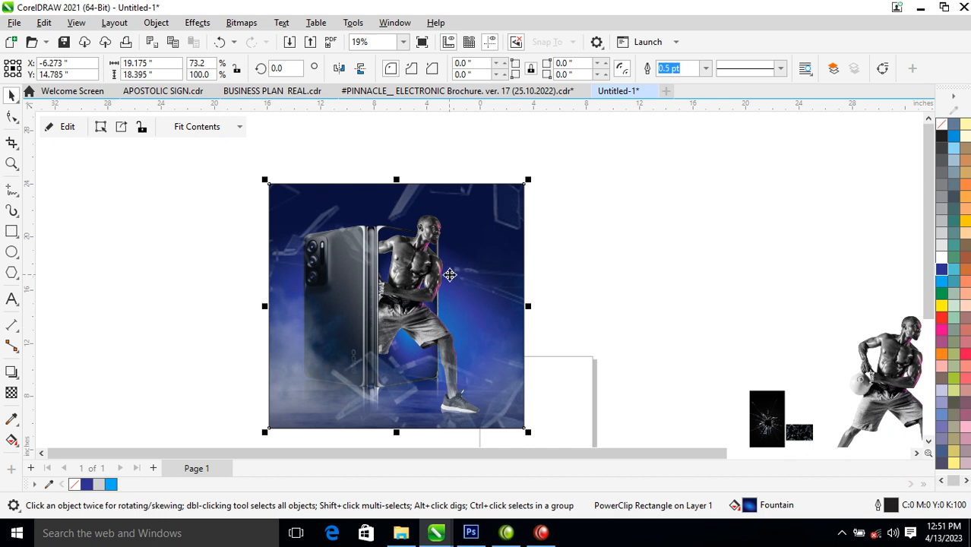
left_click_drag(396, 180, 393, 125)
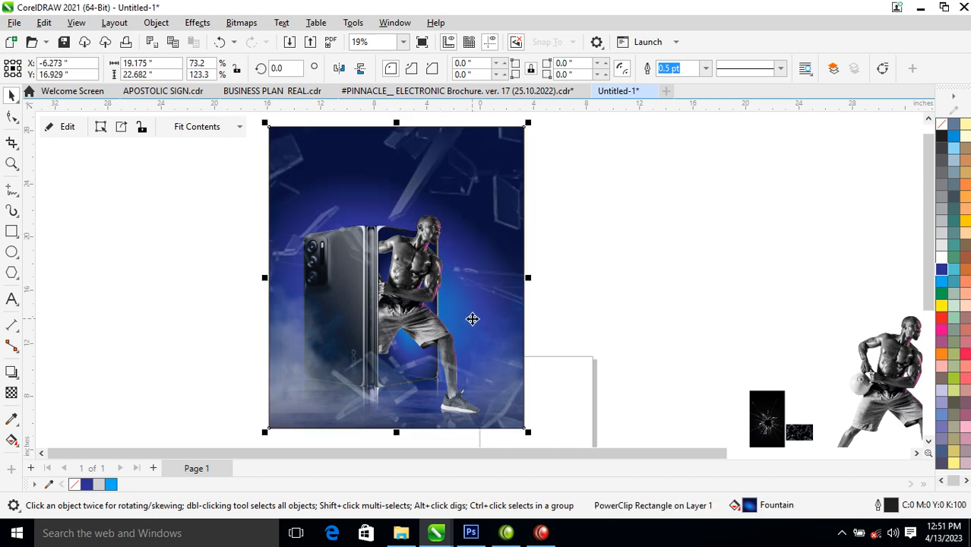
scroll(471, 311, "down", 2)
key("z")
left_click_drag(332, 162, 532, 392)
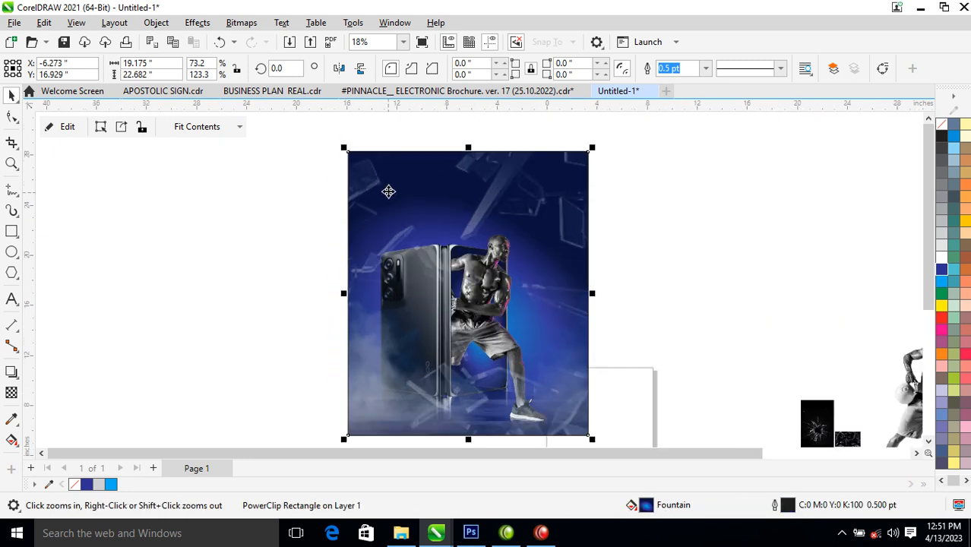
left_click_drag(336, 150, 628, 410)
- Reposition the shards image inside the PowerClip frame so larger glass pieces fly above the phone and beside the athlete
left_click(582, 216, "ctrl")
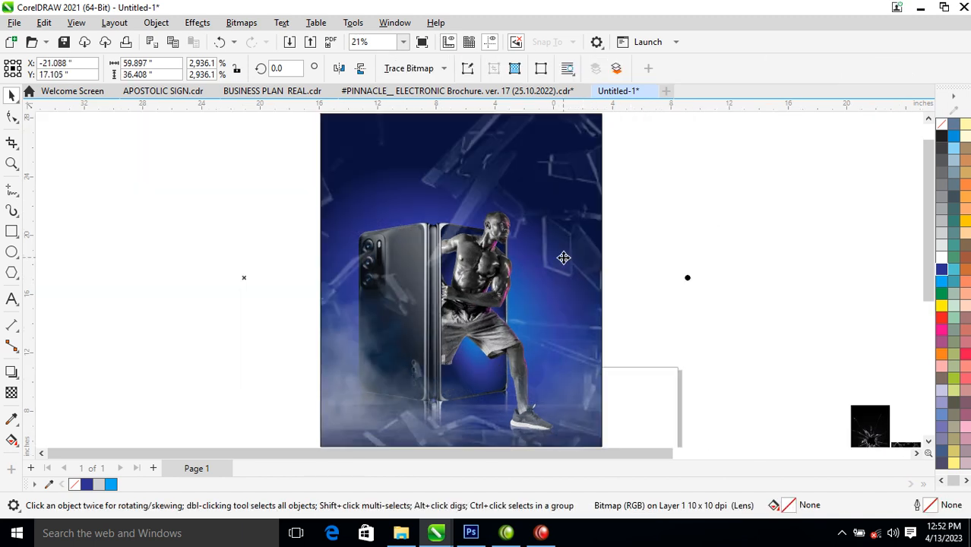
mouse_move(570, 202)
left_mouse_down()
mouse_move(593, 320)
mouse_move(588, 288)
mouse_move(554, 310)
mouse_move(589, 283)
left_mouse_up()
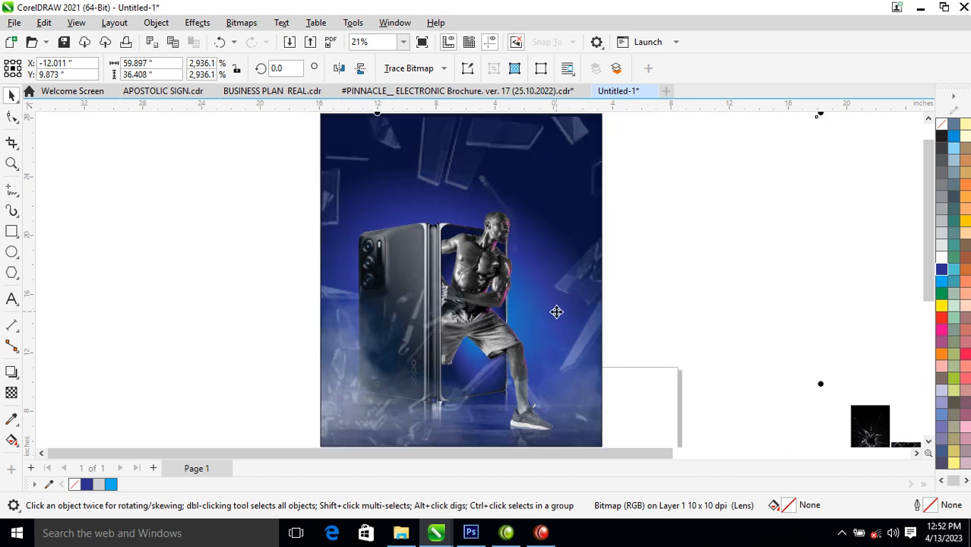
scroll(556, 310, "down", 3)
key("z")
left_click_drag(390, 182, 578, 381)
key("space")
- Remove the outline from the PowerClip rectangle
left_click(506, 225)
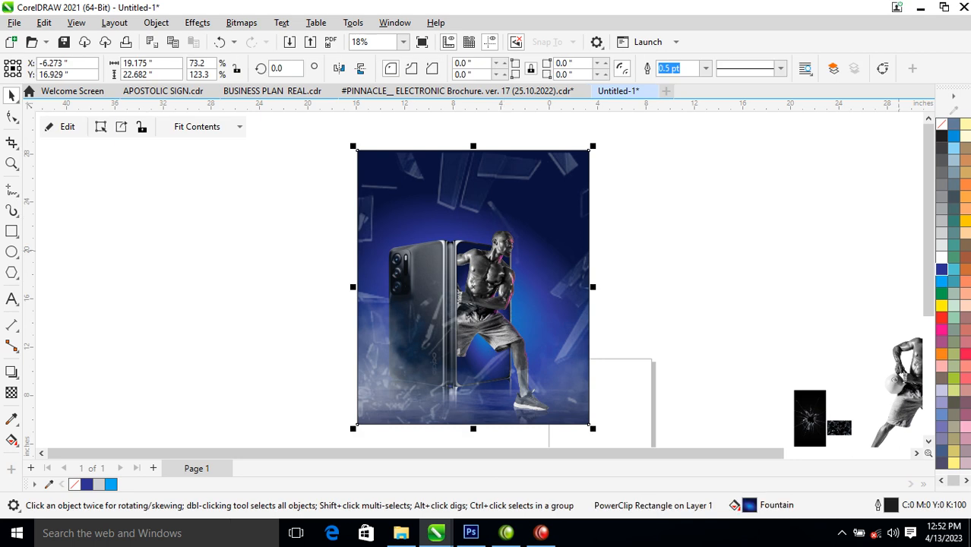
right_click(940, 124)
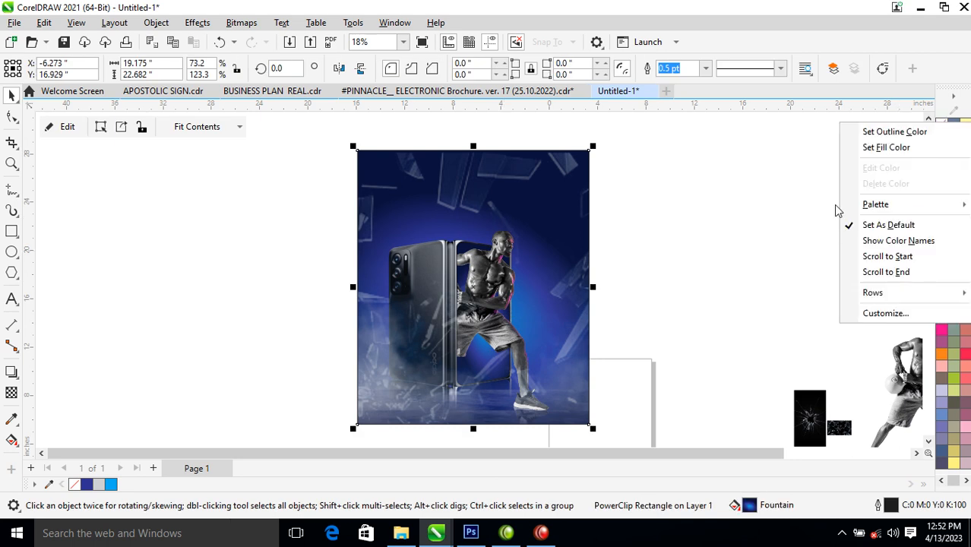
left_click(887, 131)
left_click(520, 231)
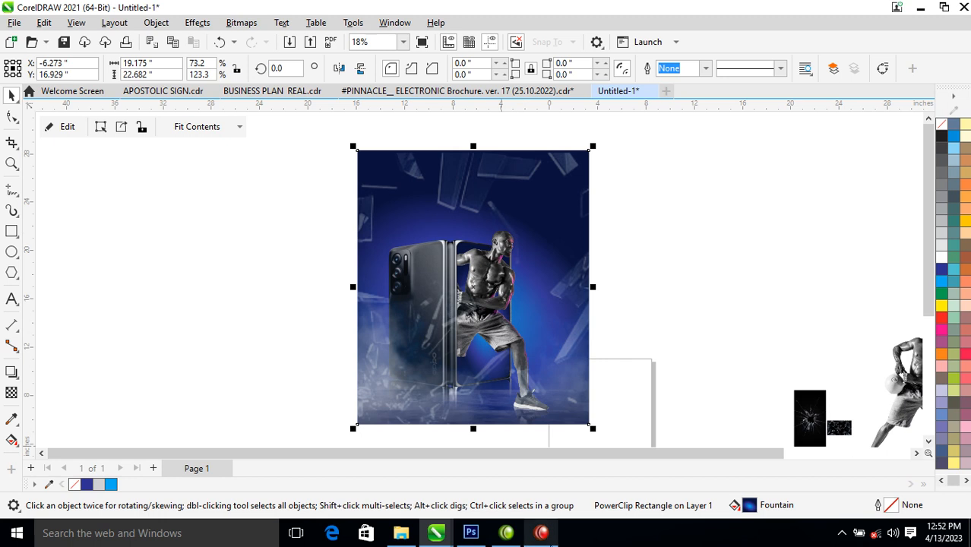
- Add the text "Opp" above the phone, color it white and enlarge it to about 98 pt
key("z")
left_click_drag(328, 141, 635, 308)
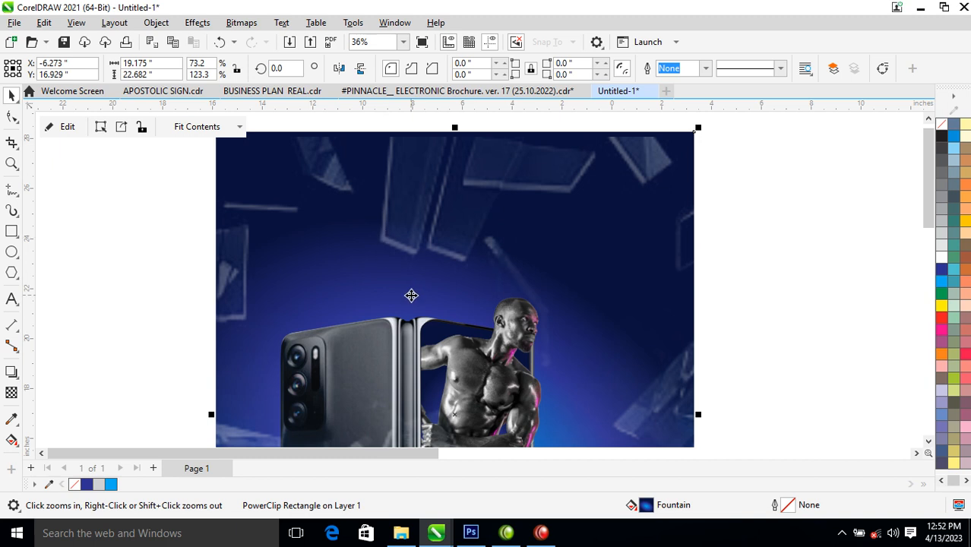
key("F8")
left_click(385, 200)
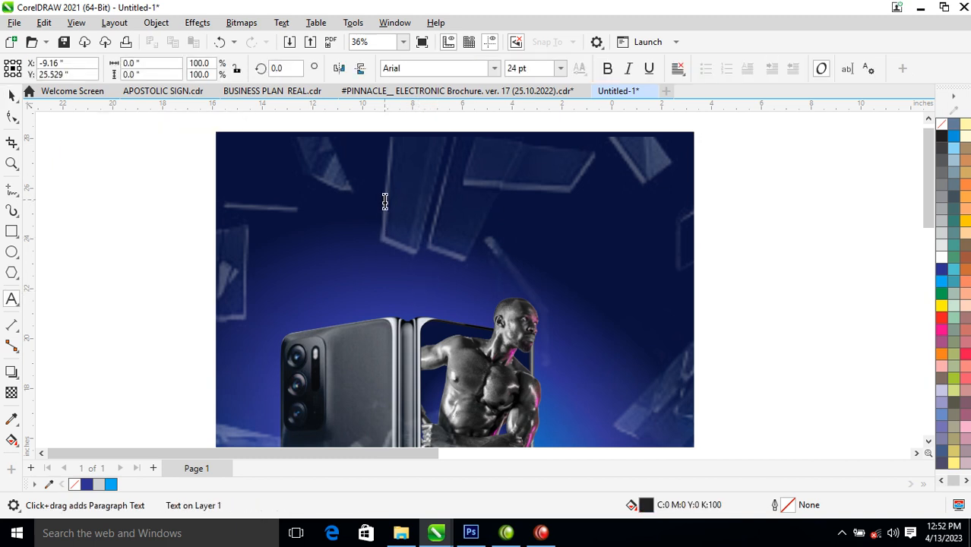
type("Opp")
key("ctrl+space")
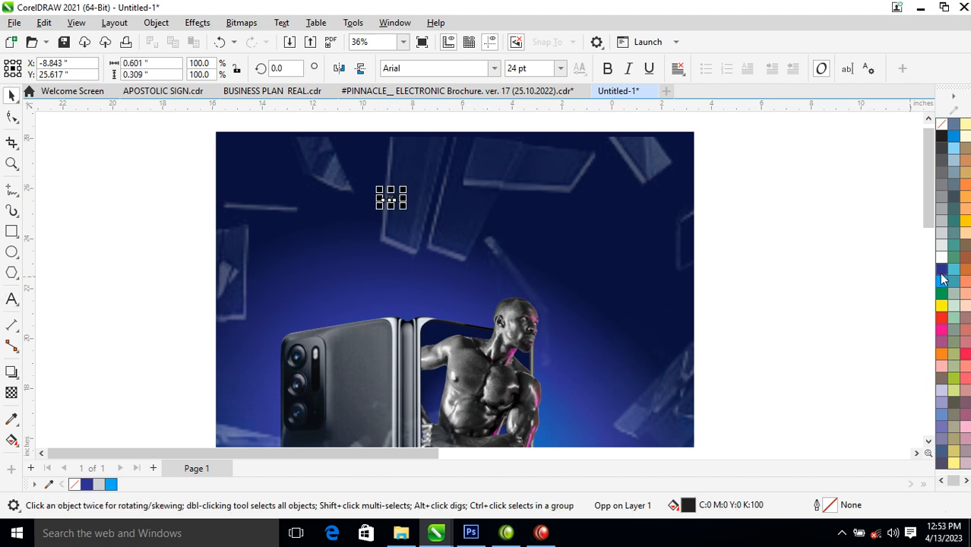
left_click(941, 256)
left_click_drag(405, 207, 441, 239)
key("ctrl+space")
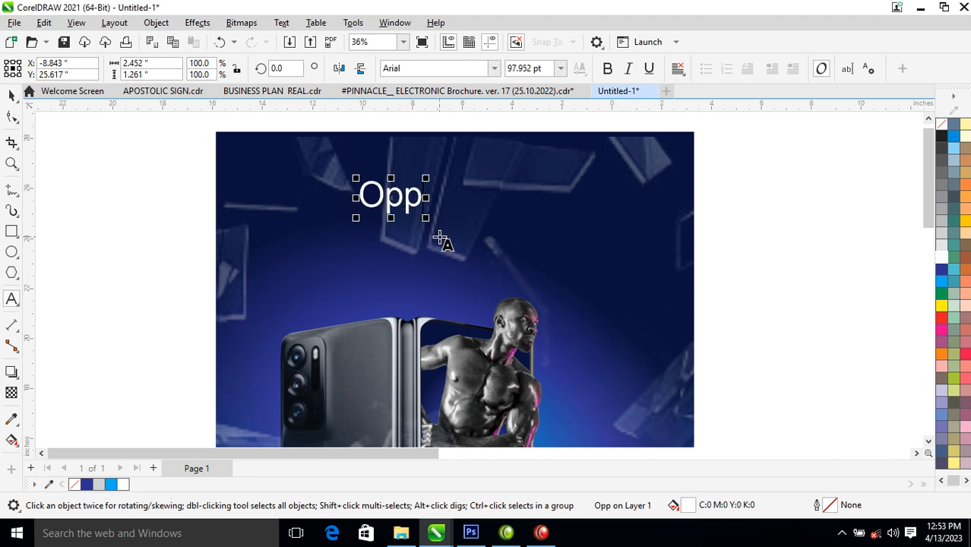
- Complete the headline as "Oppo Reno Flip 5G" with "smartphone" on a second line, and shift it toward the phone's camera side
type("o")
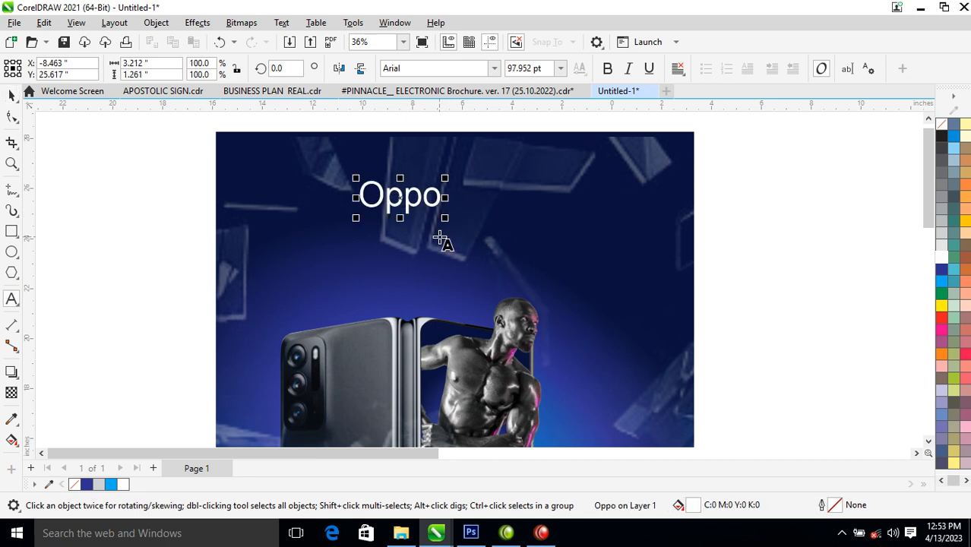
type(" Reno")
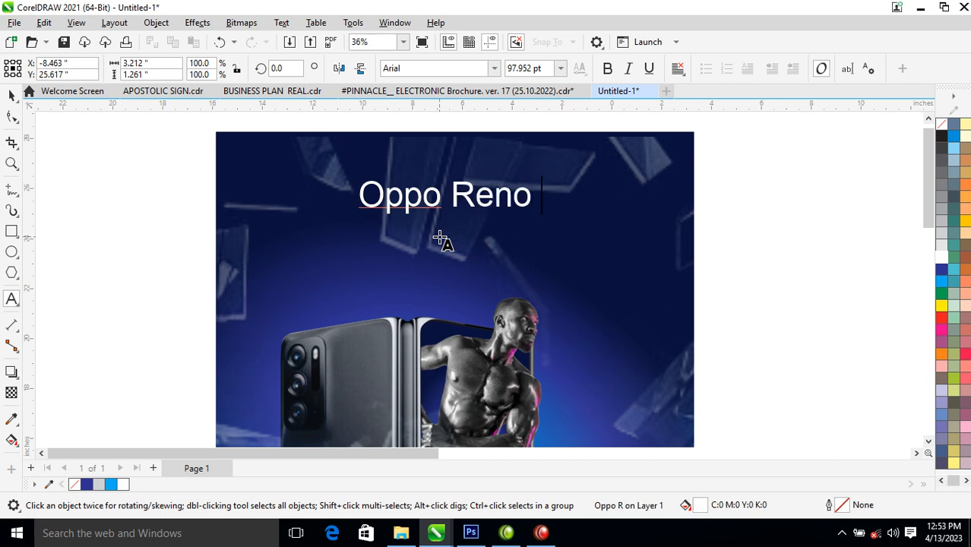
type(" Flip")
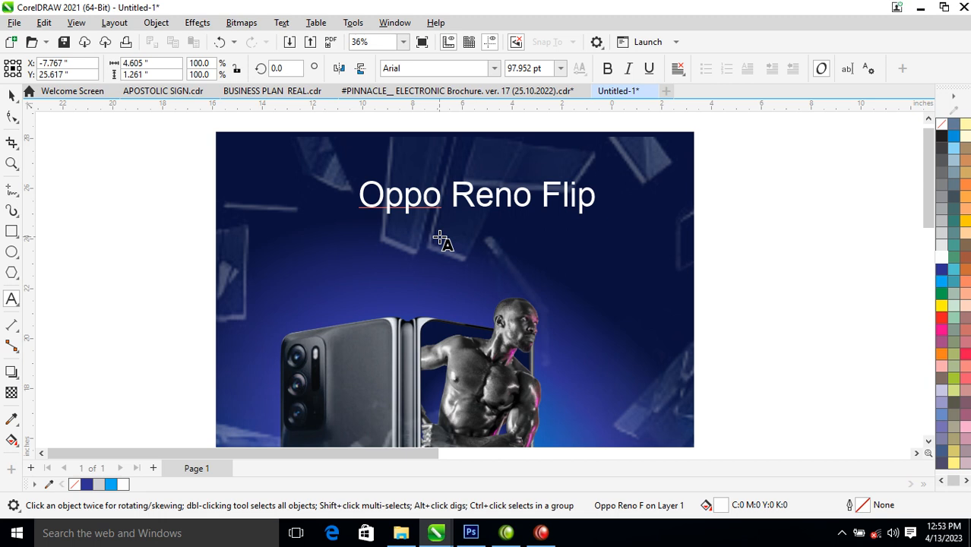
type(" 5G")
key("Escape")
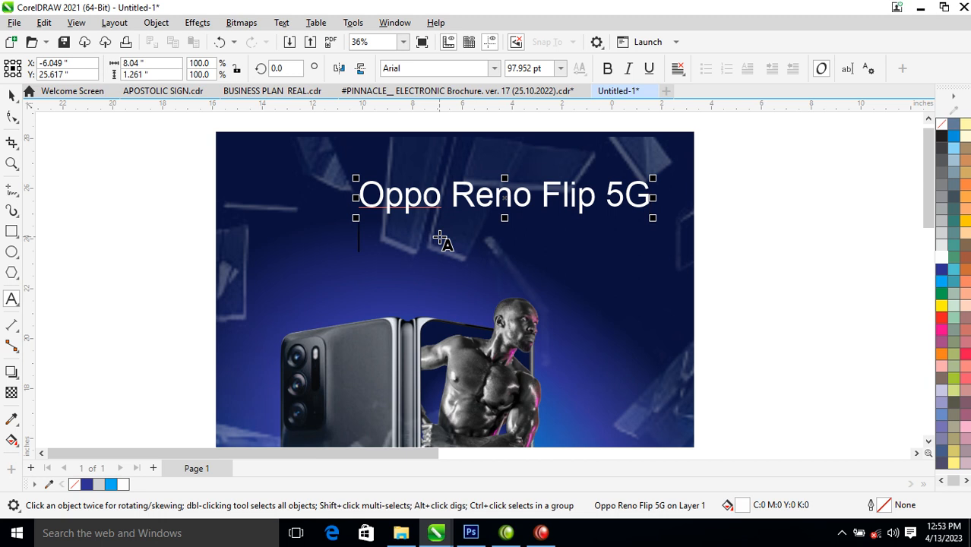
key("Escape")
type("smart")
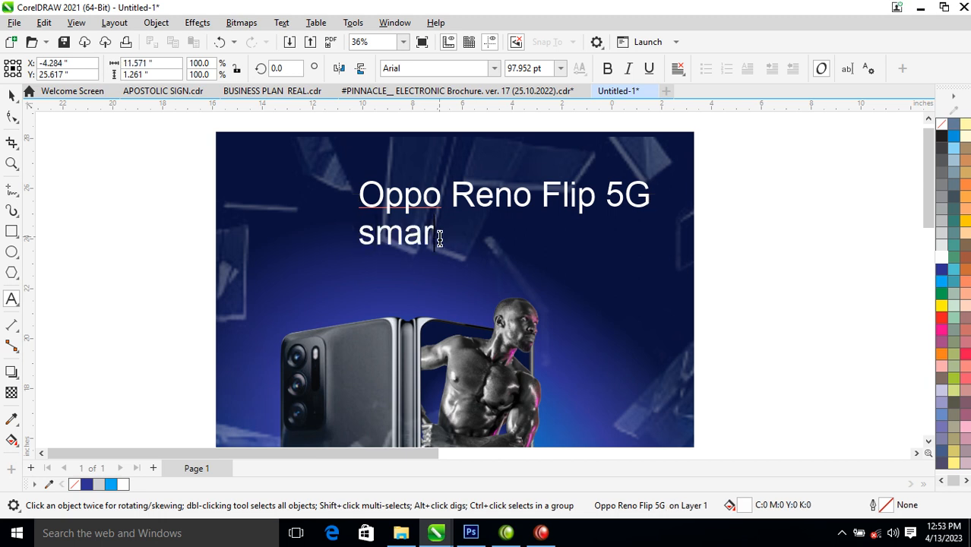
type("phone")
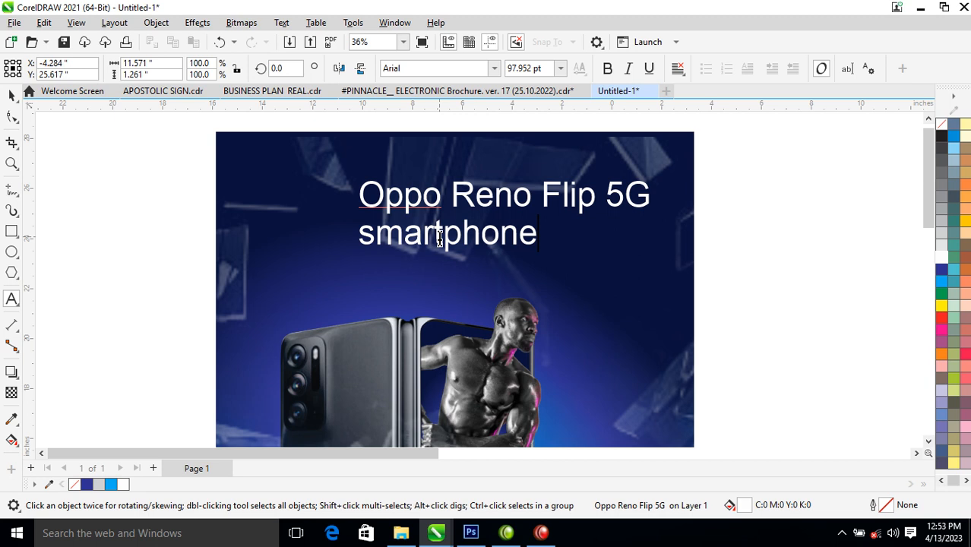
key("ctrl+space")
left_click_drag(578, 199, 483, 205)
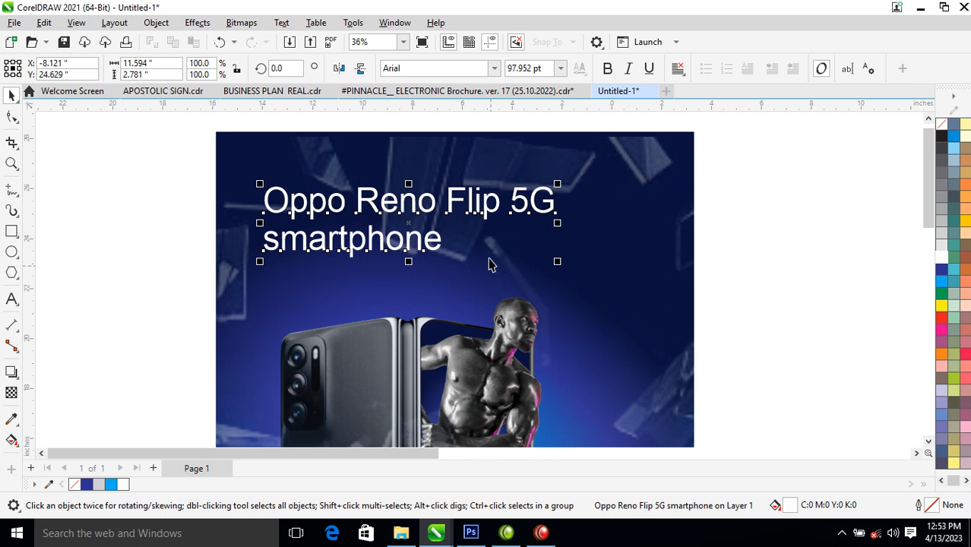
- Change the headline's font to FuturaTEE
left_click(494, 67)
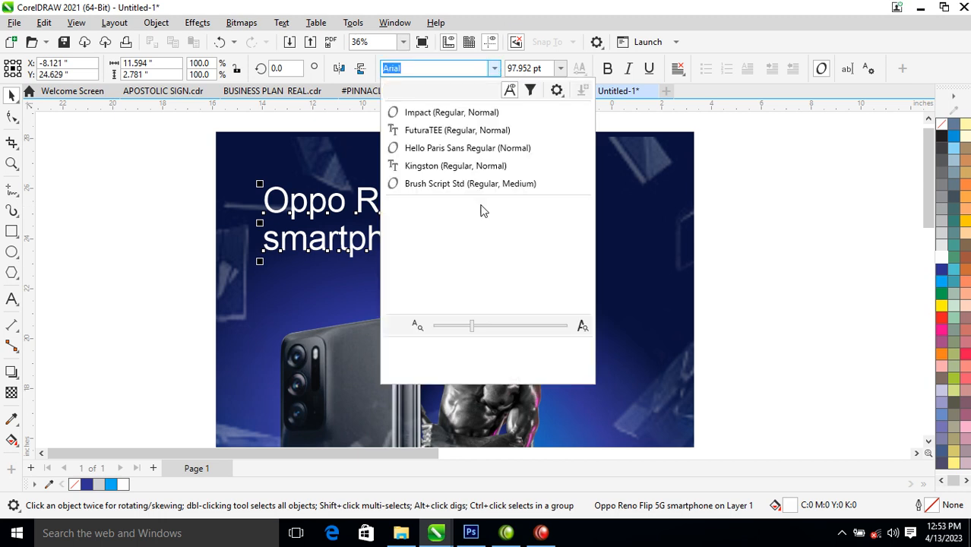
left_click(430, 131)
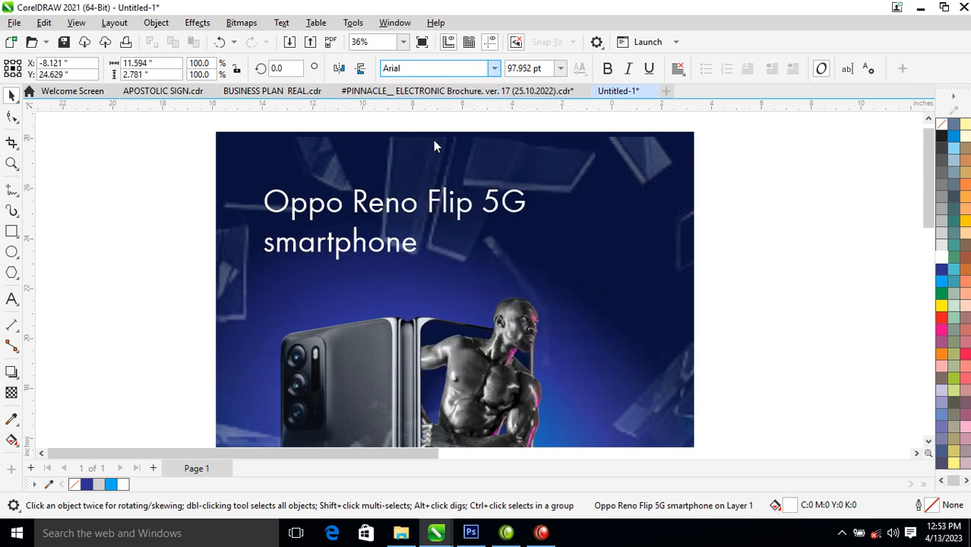
left_click(465, 210)
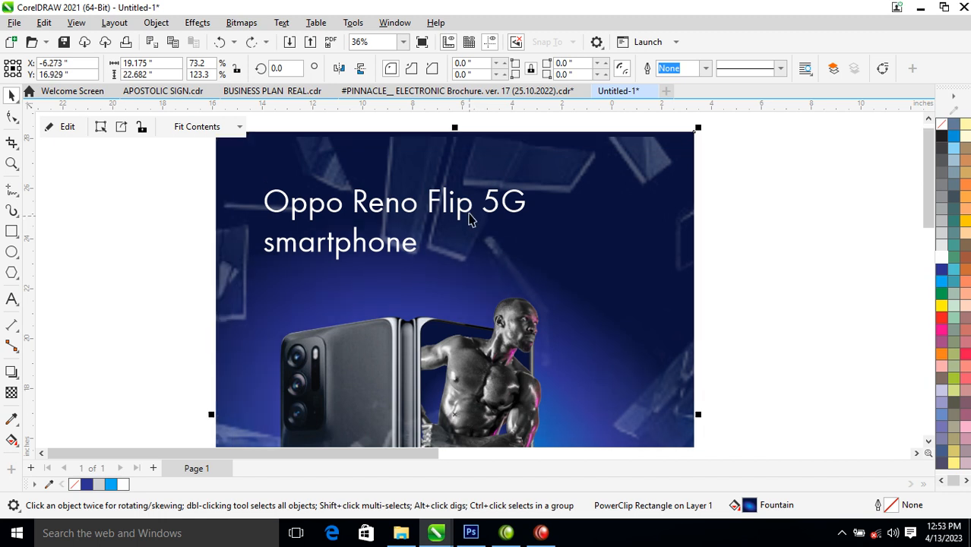
- Lower the headline and break it apart by line, placing "Oppo Reno Flip 5G" higher above "smartphone"
left_click_drag(469, 215, 490, 242)
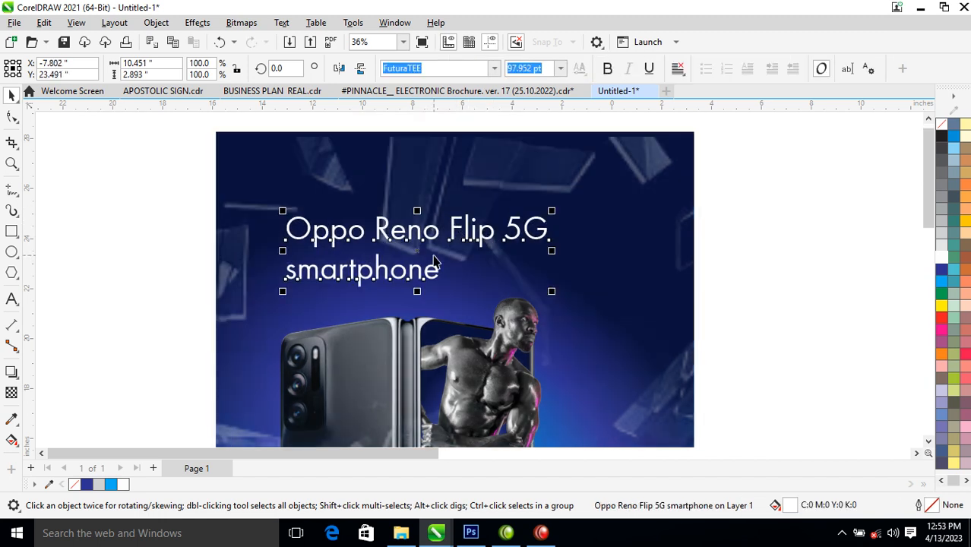
key("ctrl+k")
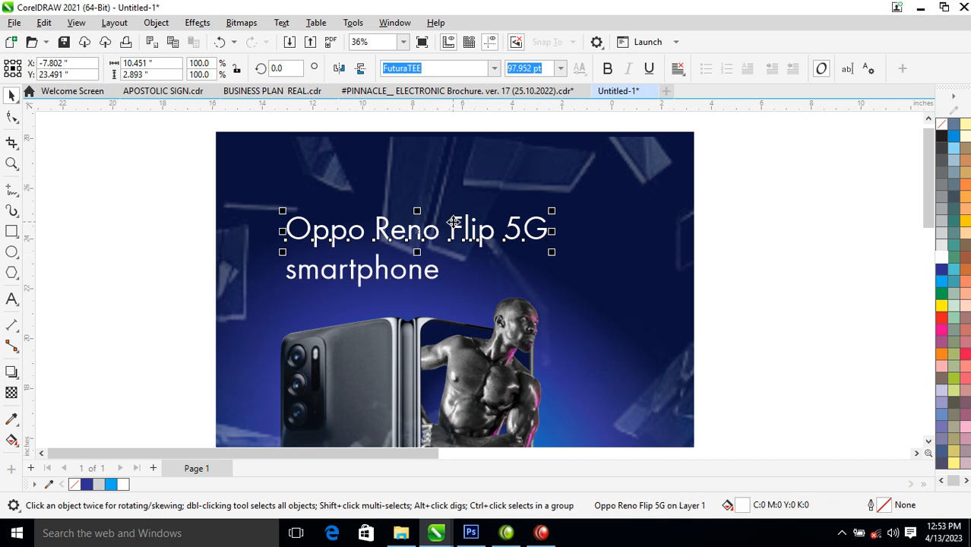
left_click_drag(453, 216, 475, 189)
- Insert a line break before "Flip 5G" so it falls beneath "Oppo Reno"
double_click(474, 191)
left_click(473, 196)
key("Return")
key("ctrl+space")
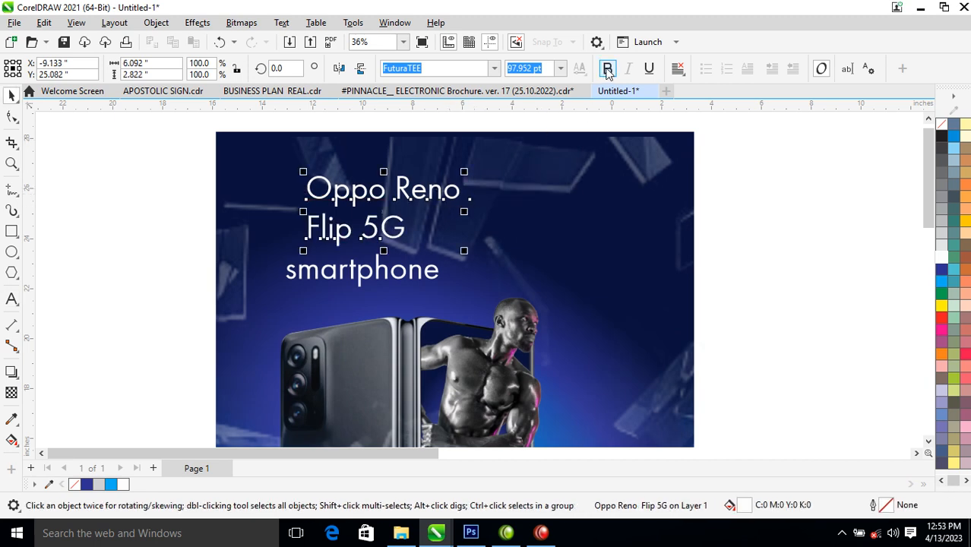
- Make the "Oppo Reno Flip 5G" text bold, but set the word "Reno" back to regular weight
left_click(607, 69)
double_click(408, 190)
left_click_drag(408, 190, 542, 173)
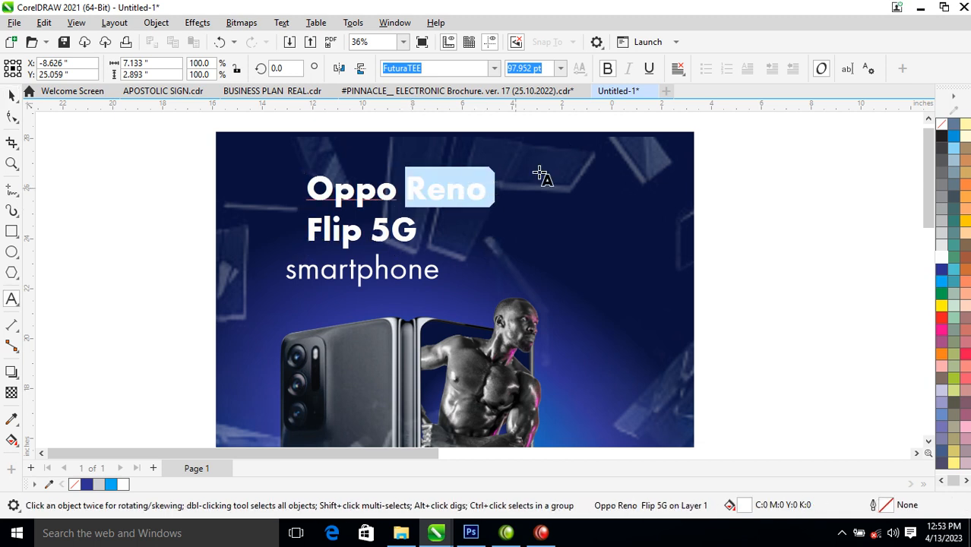
left_click(609, 68)
- Delete the space between "Oppo" and "Reno" in the headline
left_click(408, 190)
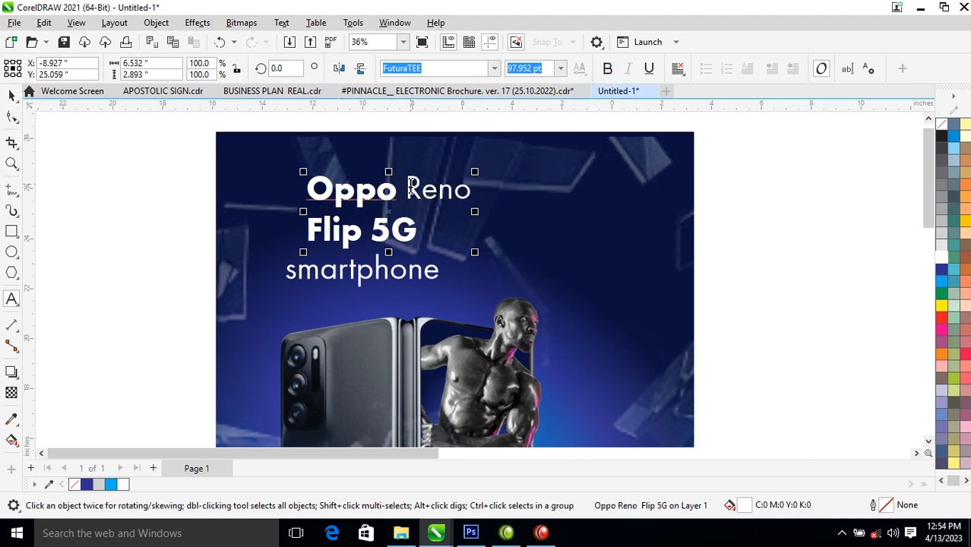
key("BackSpace")
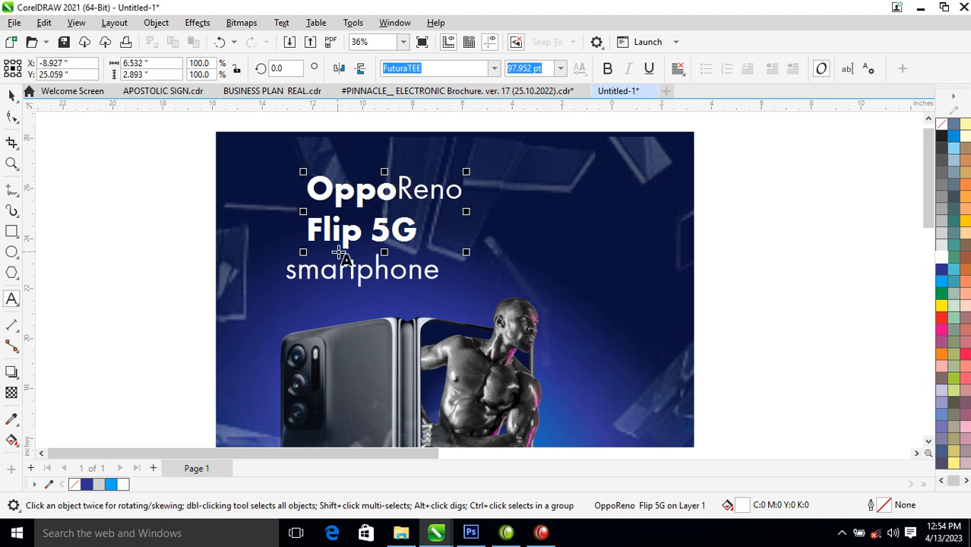
key("ctrl+space")
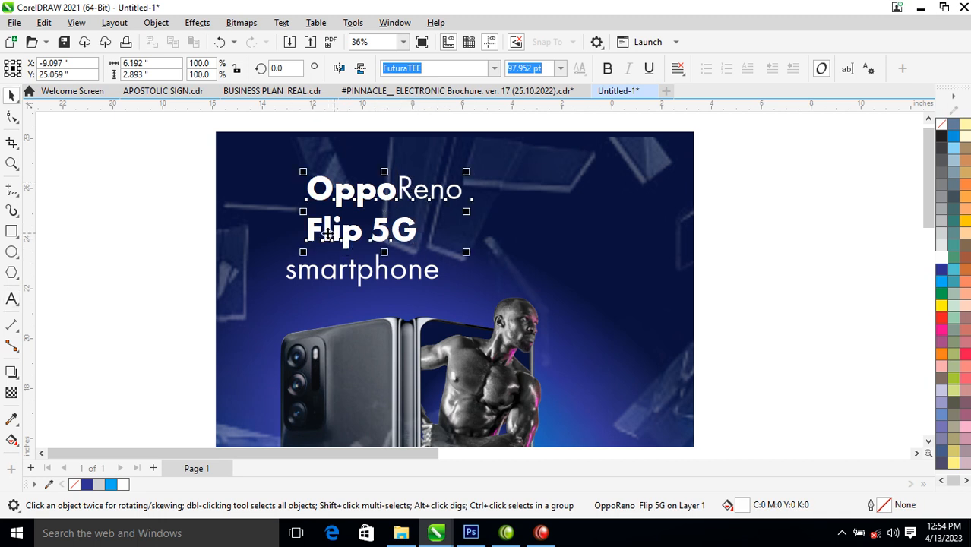
- Tighten the line spacing of the "OppoReno Flip 5G" headline and enlarge the text to about 177.5 pt
left_click(12, 118)
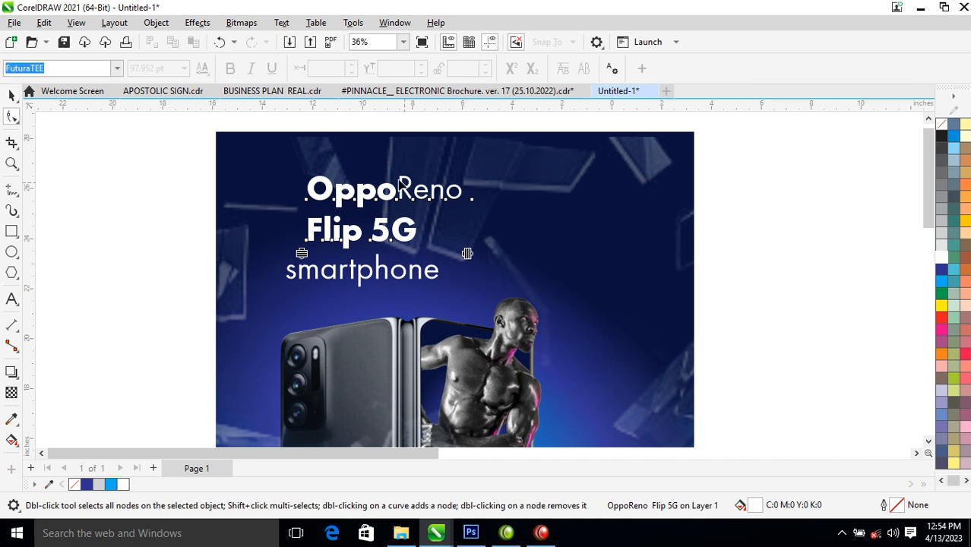
left_click_drag(300, 258, 302, 243)
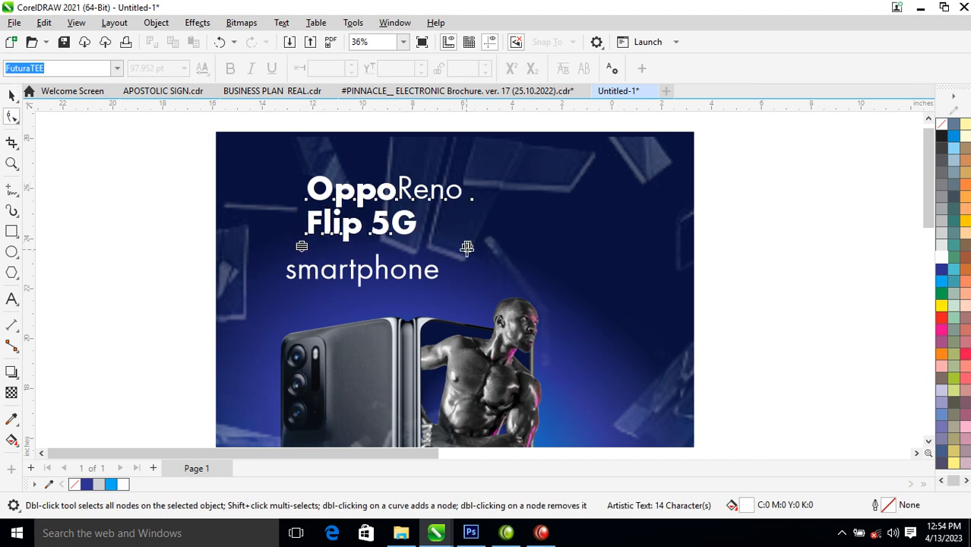
left_click_drag(467, 247, 561, 299)
key("space")
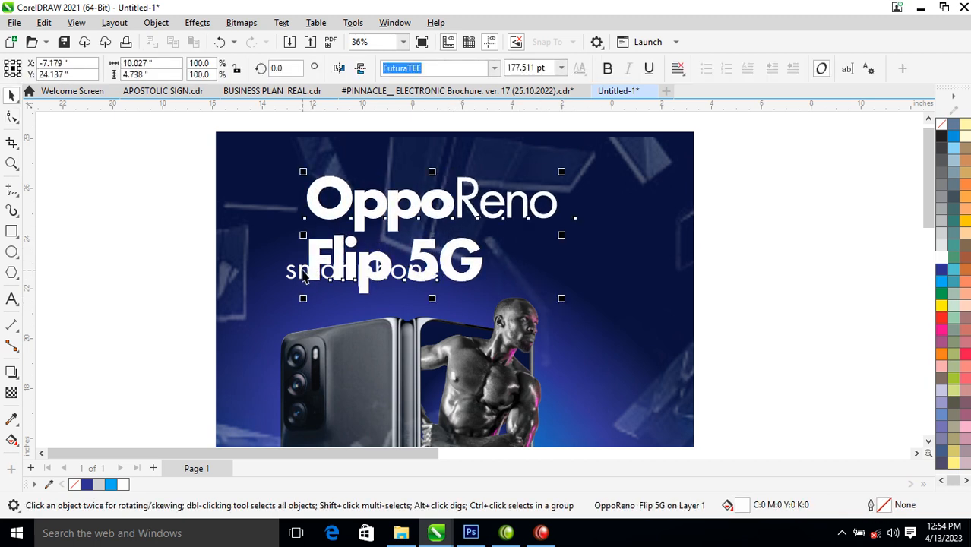
- Move the headline up and left toward the artboard's upper-left corner, and place "smartphone" beside "5G" on the second line
left_click_drag(301, 273, 323, 310)
left_click_drag(473, 260, 434, 243)
left_click_drag(458, 316, 605, 249)
- Delete the space between "Flip" and "5G" in the headline
left_click(395, 247)
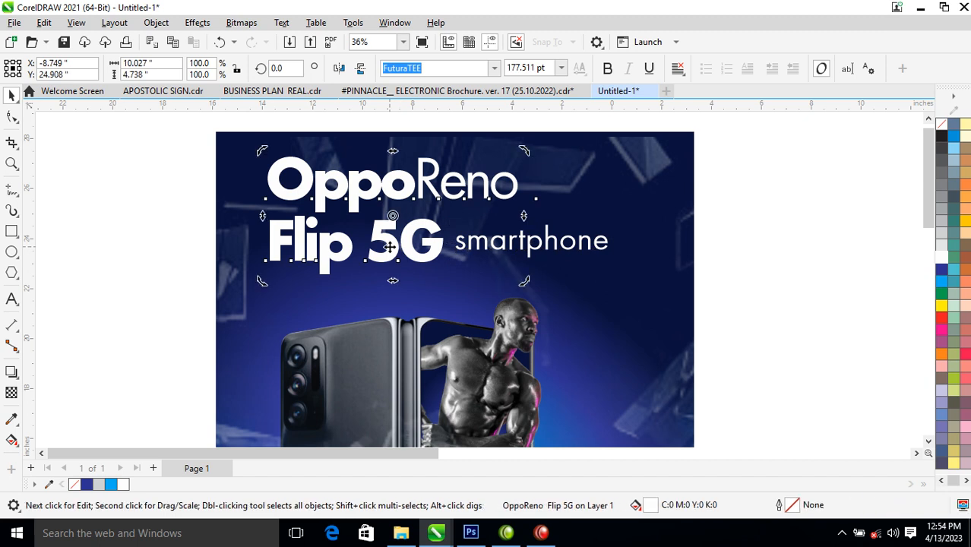
double_click(375, 237)
key("BackSpace")
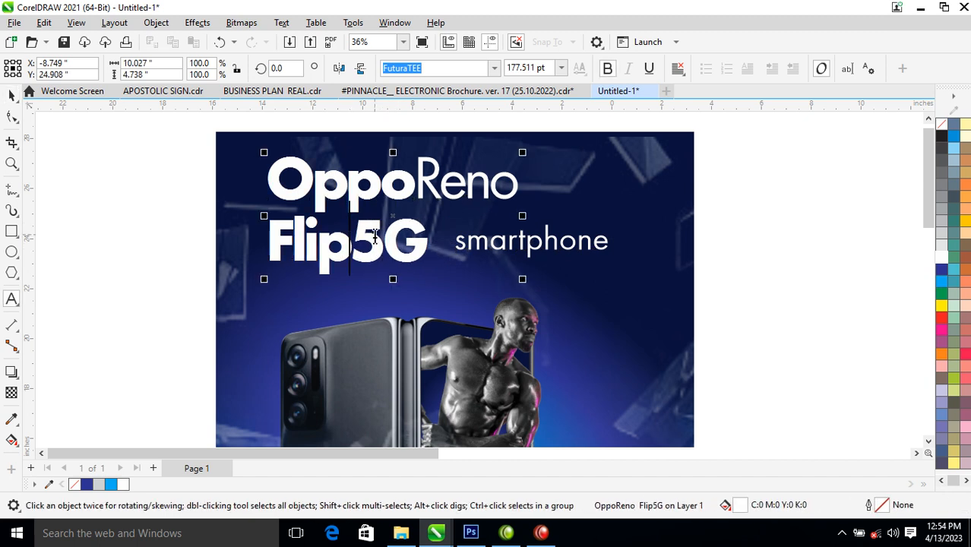
- Set the word "Flip" to regular weight and move "smartphone" close beside "5G"
left_click_drag(355, 237, 243, 243)
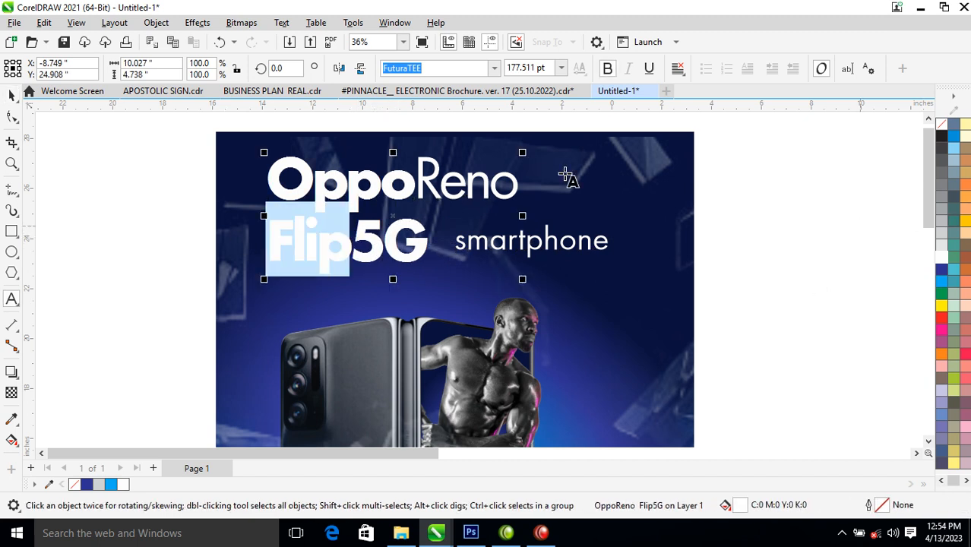
left_click(608, 68)
key("ctrl+space")
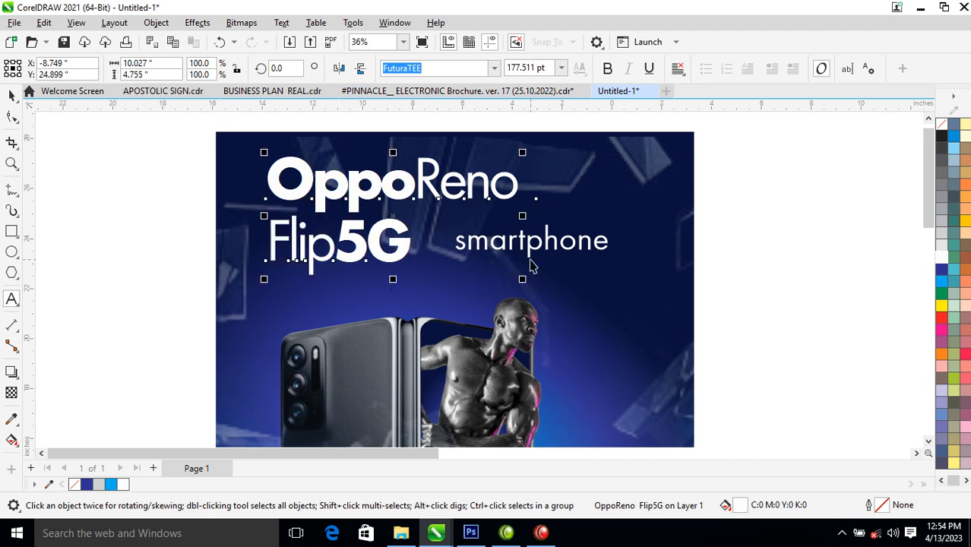
left_click_drag(497, 259, 499, 244)
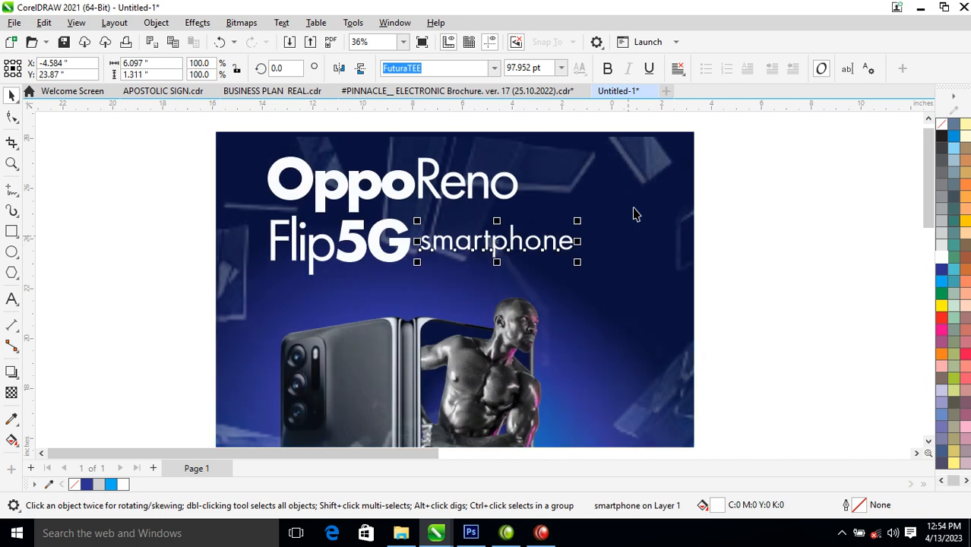
- Draw a narrow upright rectangle about 0.13 × 0.44 in just after "smartphone" and fill it white
scroll(627, 217, "down", 3)
key("z")
left_click_drag(409, 145, 709, 305)
left_click_drag(801, 210, 444, 305)
left_click(11, 231)
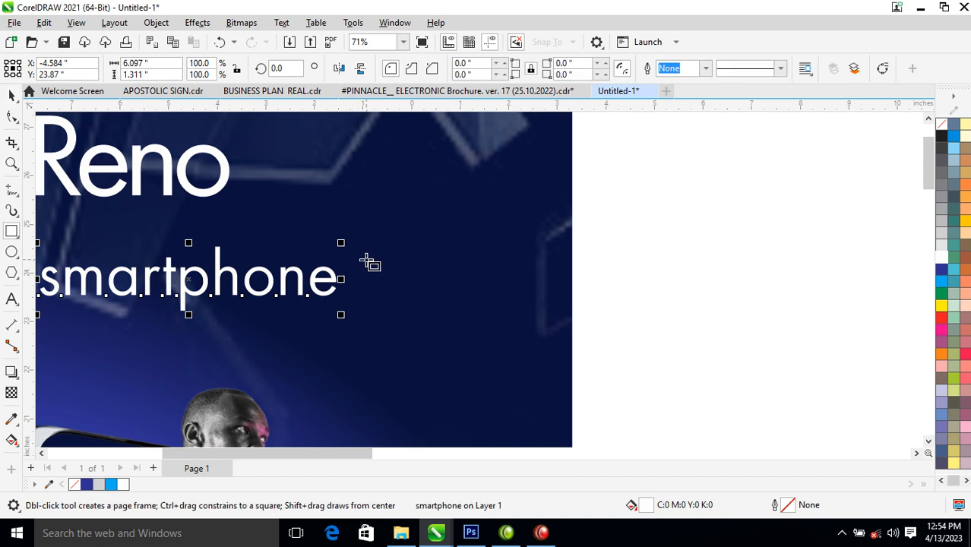
left_click_drag(356, 255, 371, 283)
left_click(941, 257)
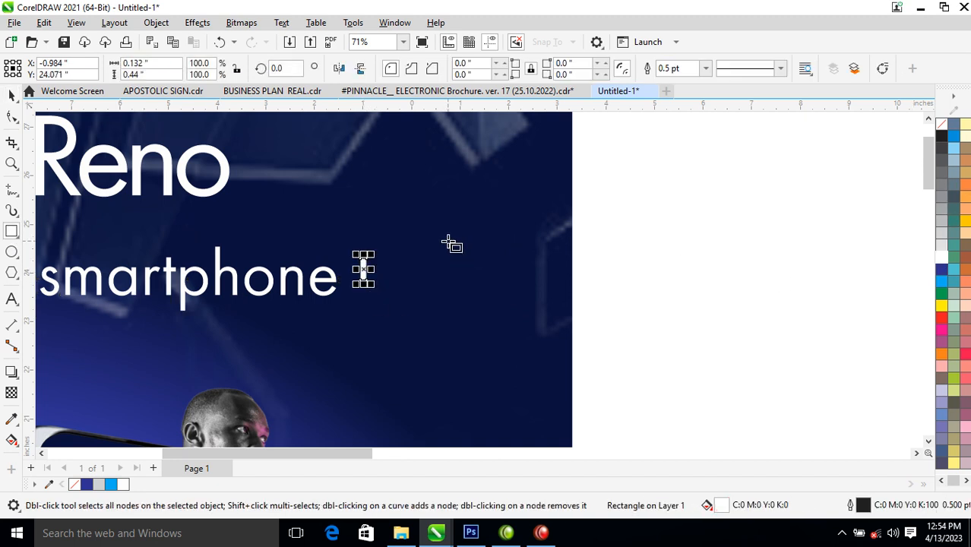
- Skew the small white rectangle so its upper end leans left, making a slanted bar about 0.33 in wide
key("space")
key("z")
left_click_drag(302, 234, 474, 360)
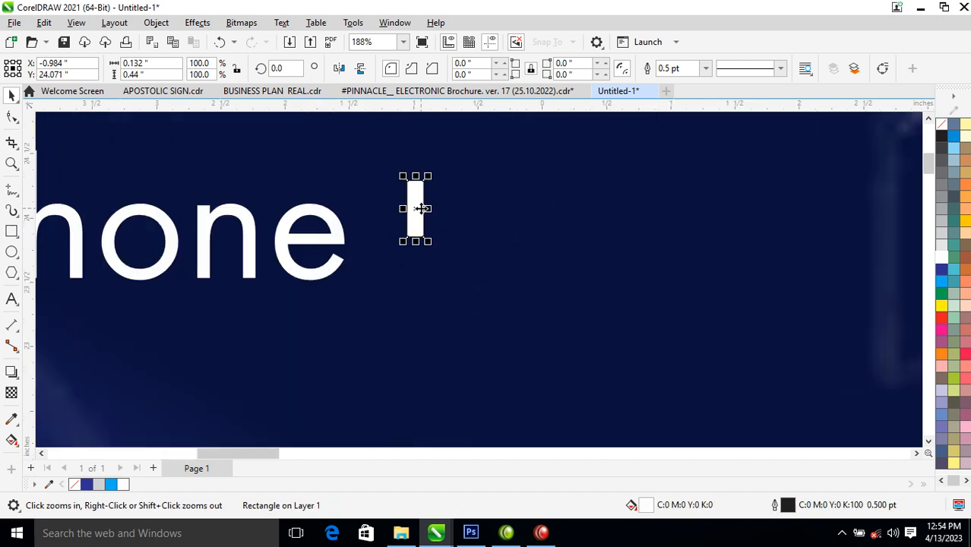
key("space")
left_click(416, 207)
left_click_drag(416, 176, 389, 180)
key("F6")
key("space")
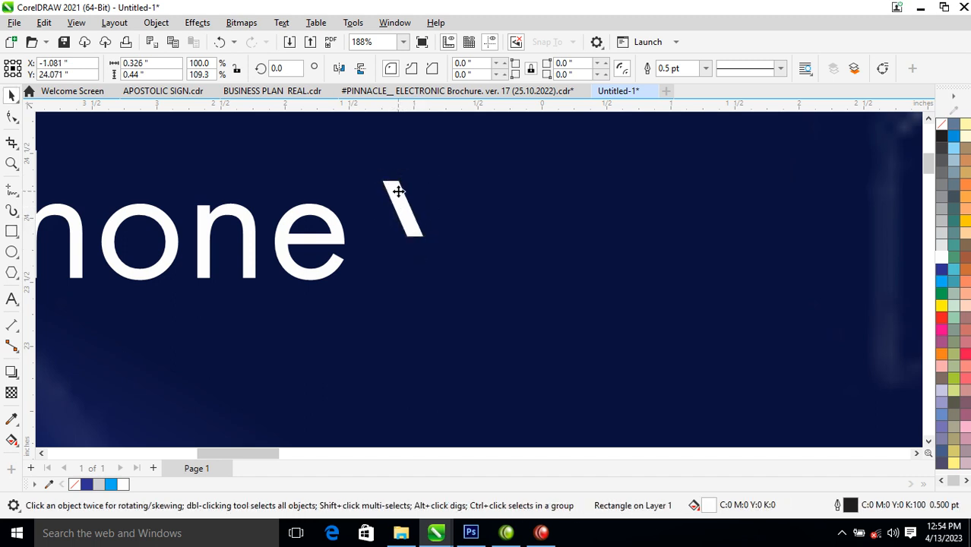
- Mirror a copy of the slanted bar directly beneath it and combine both pieces into one chevron
left_click(396, 205)
left_click(398, 198)
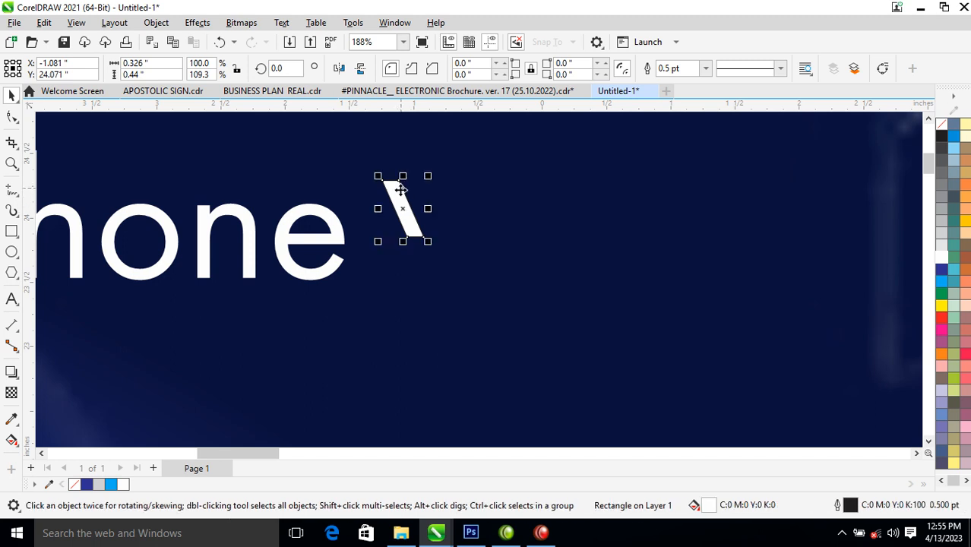
left_click_drag(406, 180, 412, 208)
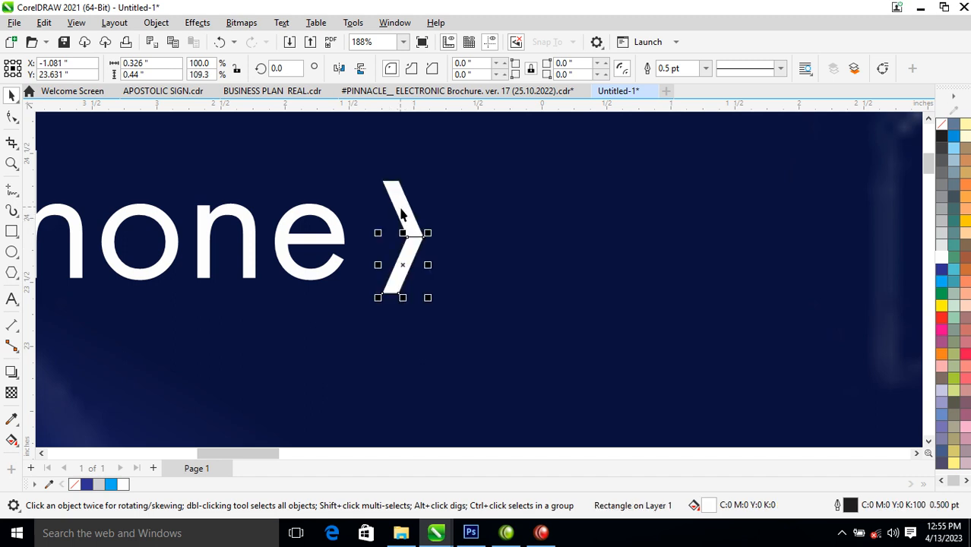
left_click(402, 213, "shift")
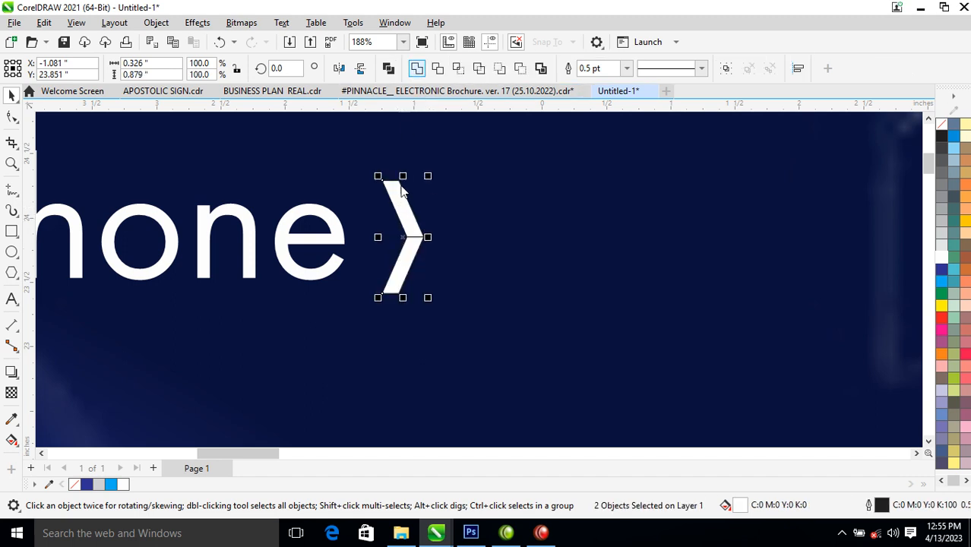
key("ctrl+l")
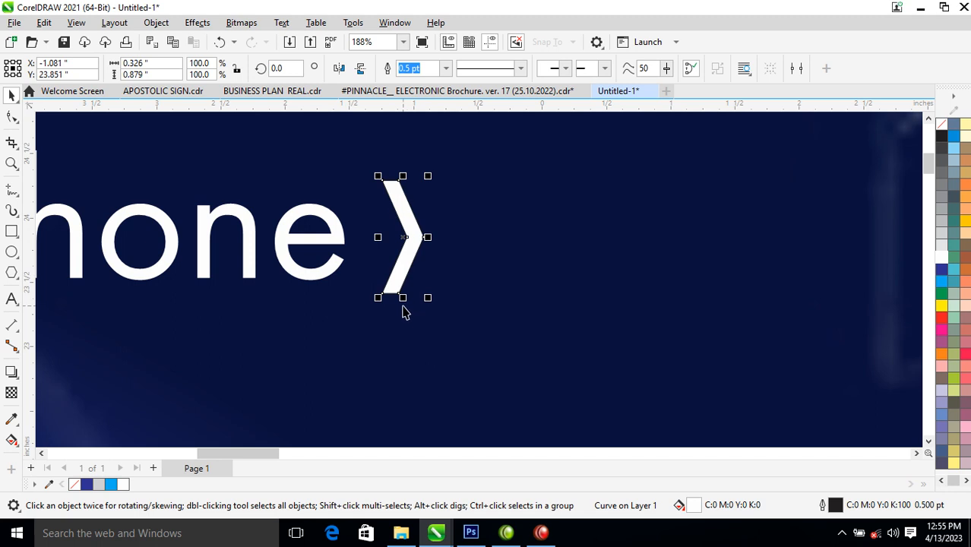
- Squash the chevron to about 0.62 in high and make three evenly spaced copies in a row to its right
left_click_drag(404, 299, 405, 285)
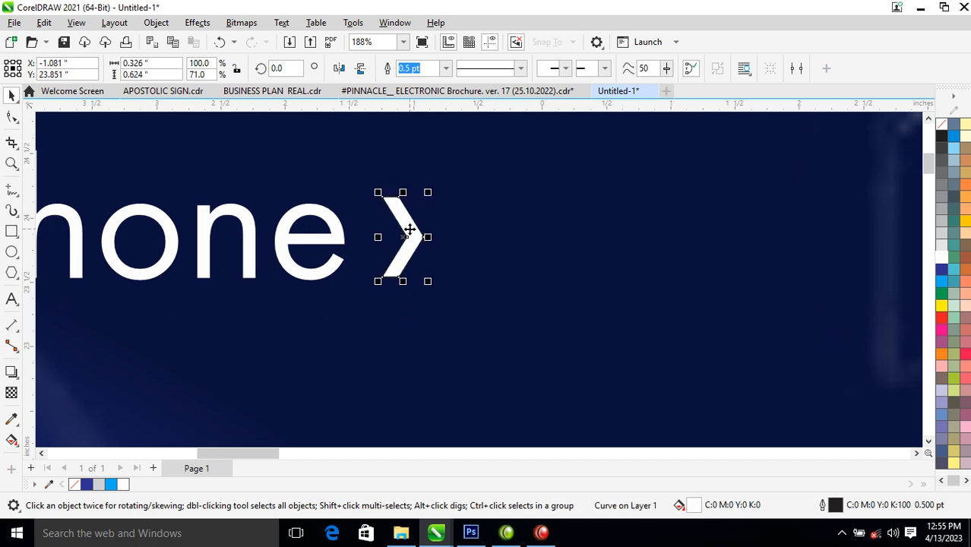
scroll(407, 225, "down", 3)
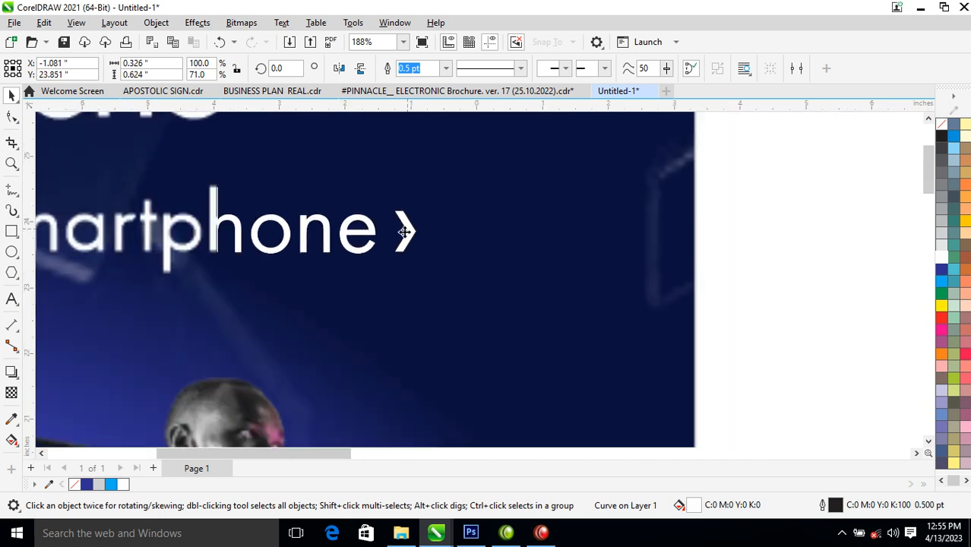
left_click_drag(408, 231, 423, 230)
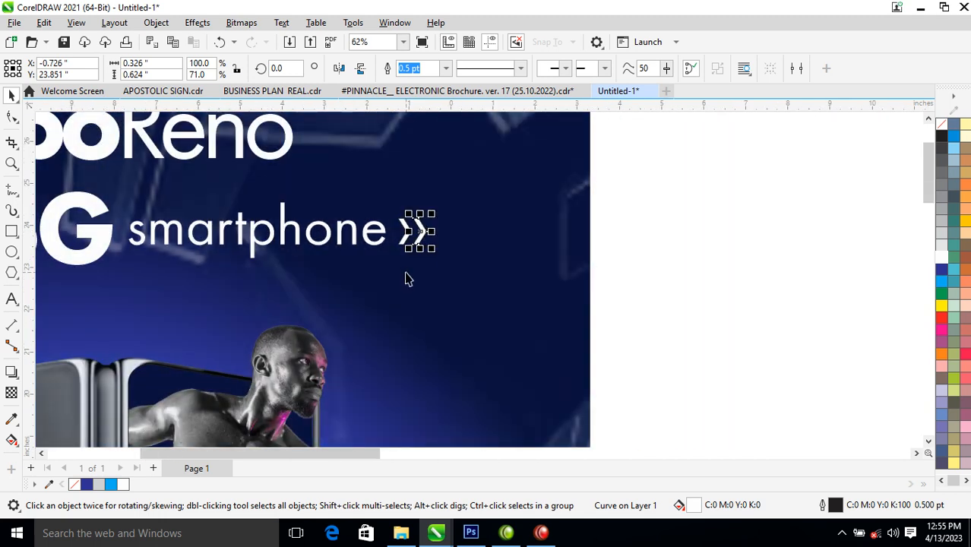
key("ctrl+d")
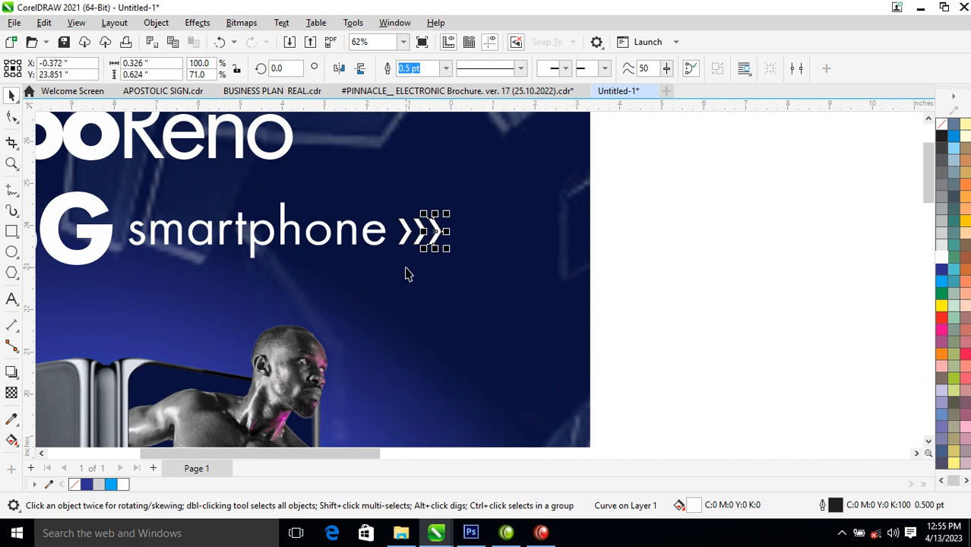
key("ctrl+d")
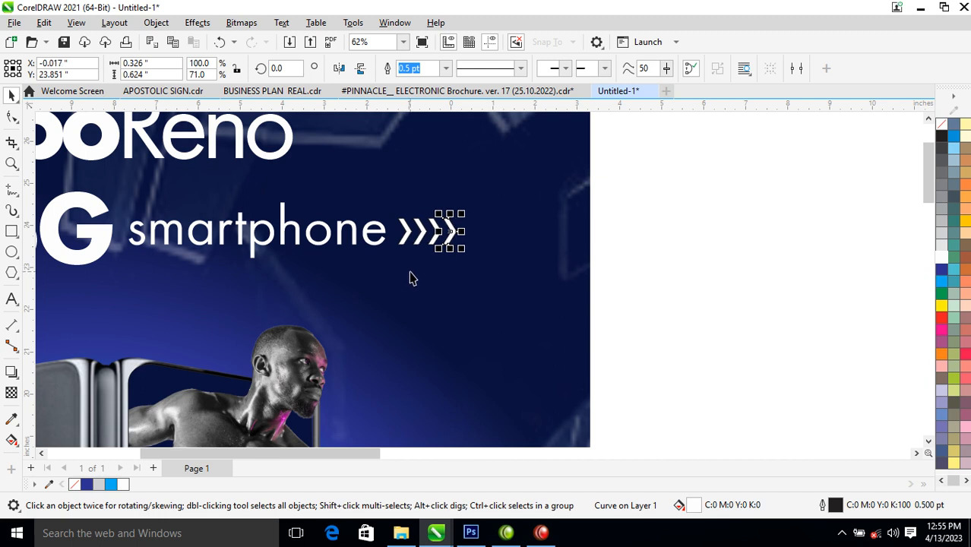
scroll(411, 274, "down", 5)
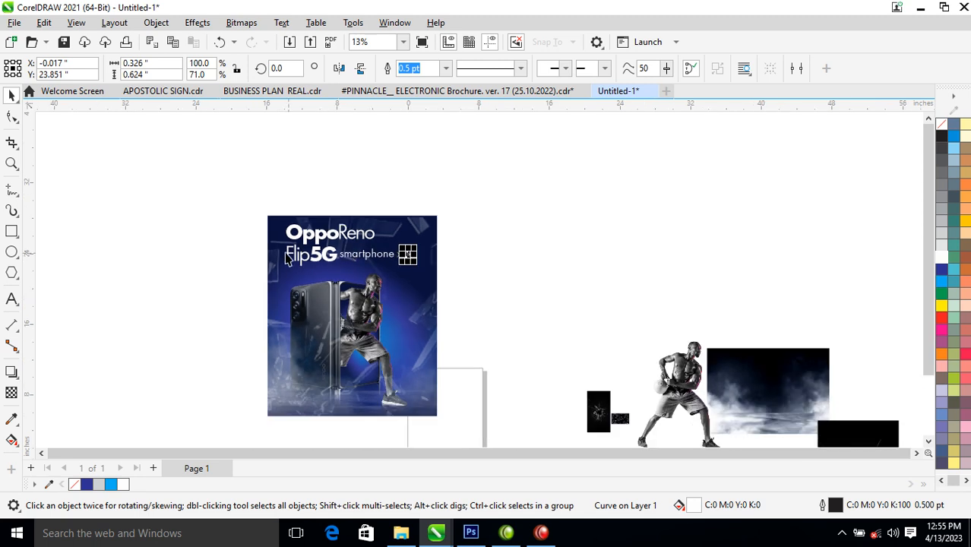
key("z")
left_click_drag(263, 211, 445, 422)
key("space")
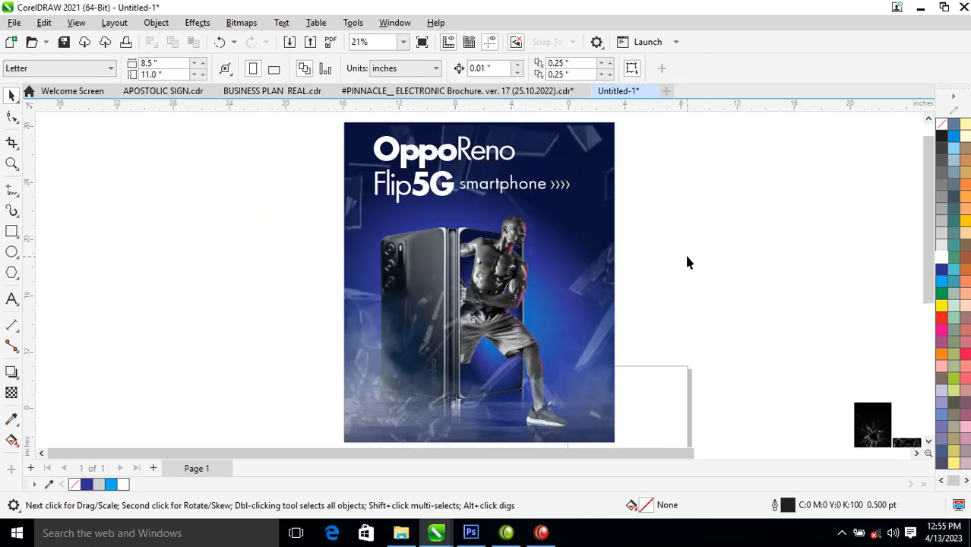